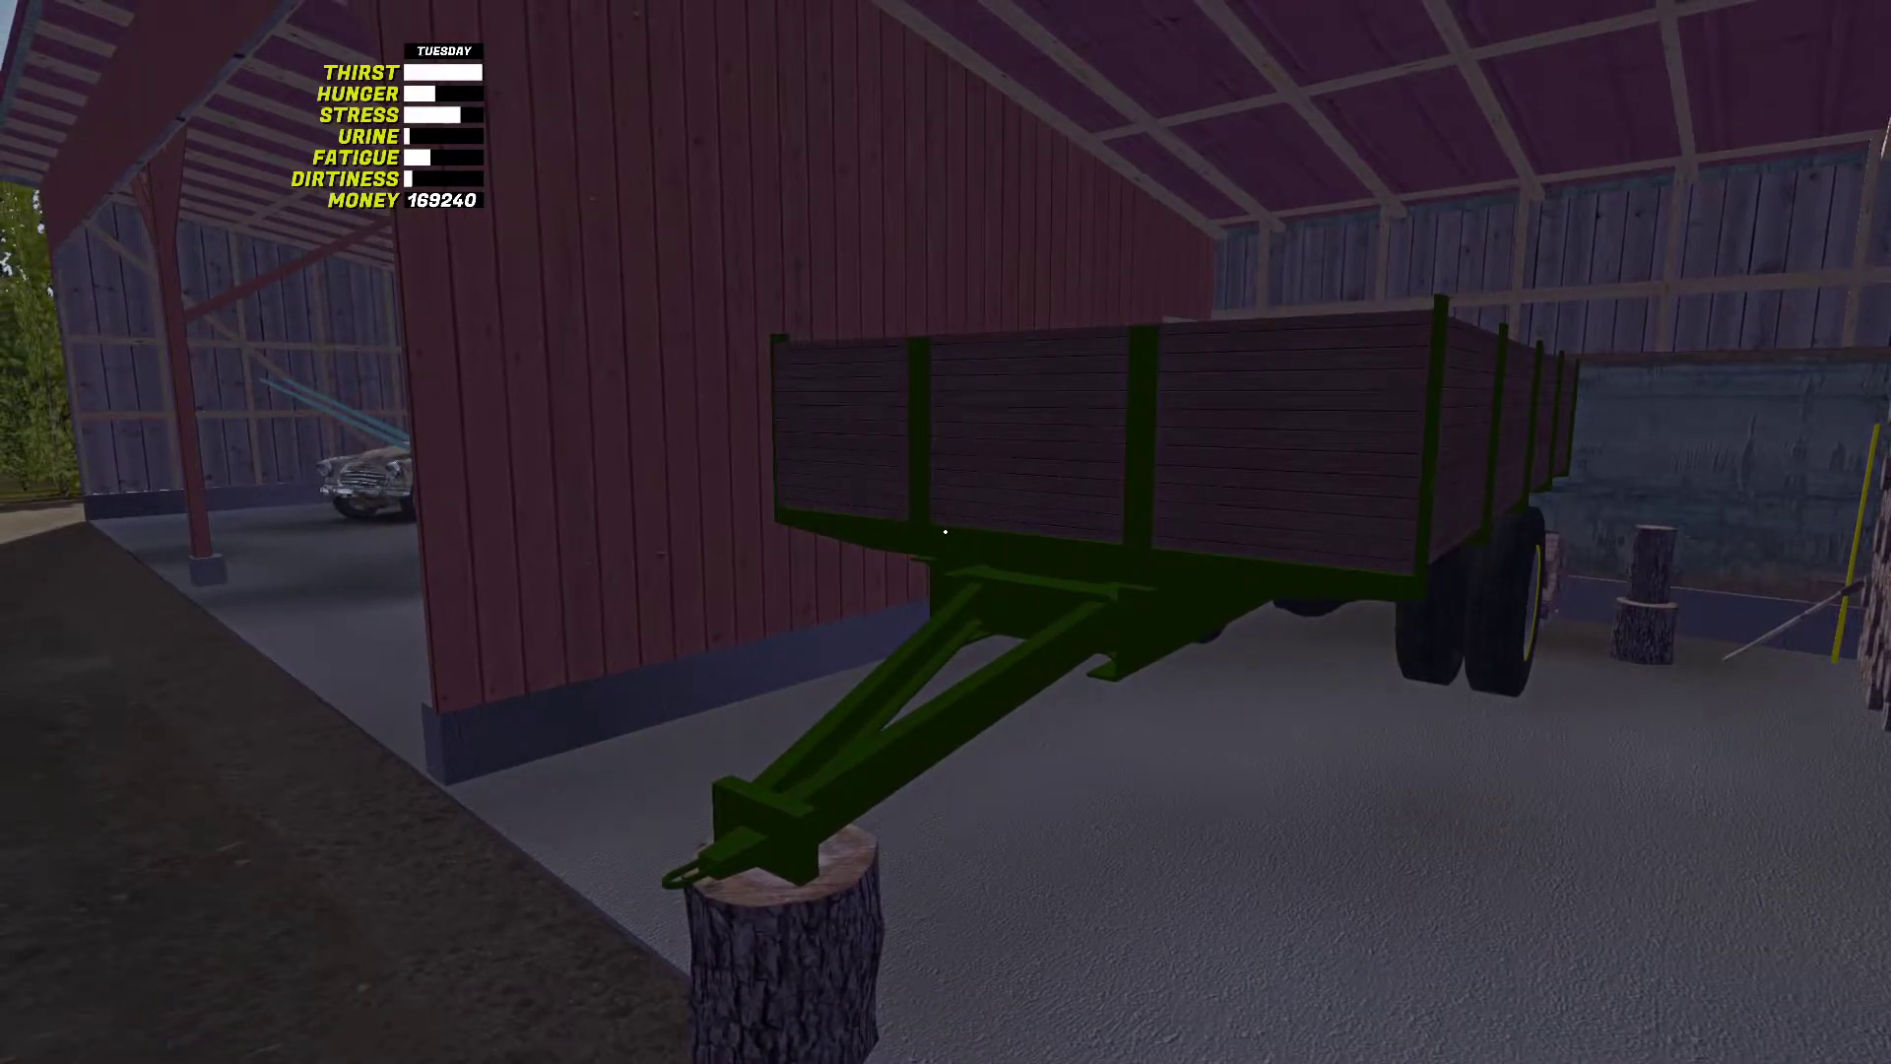
key(s)
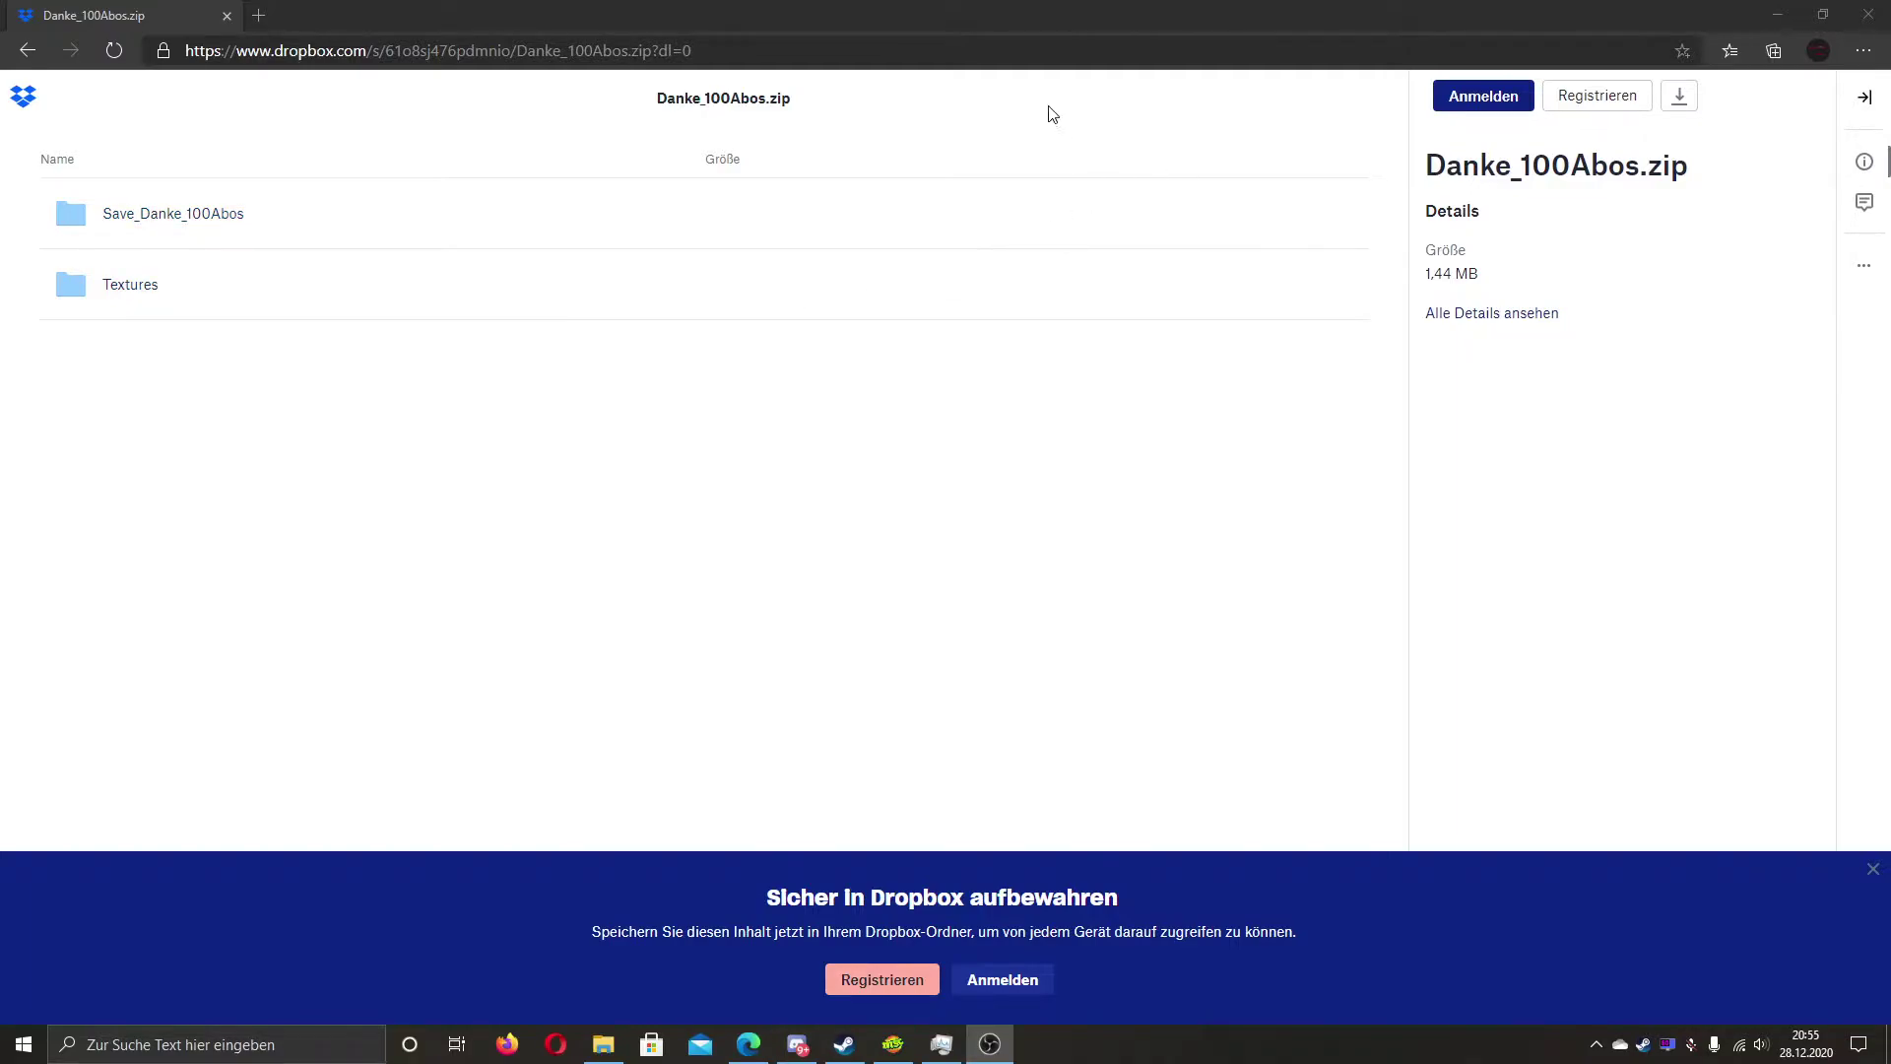
Step: Download Danke_100Abos.zip from its Dropbox page, dismissing the account registration dialog
click(1680, 101)
click(1623, 144)
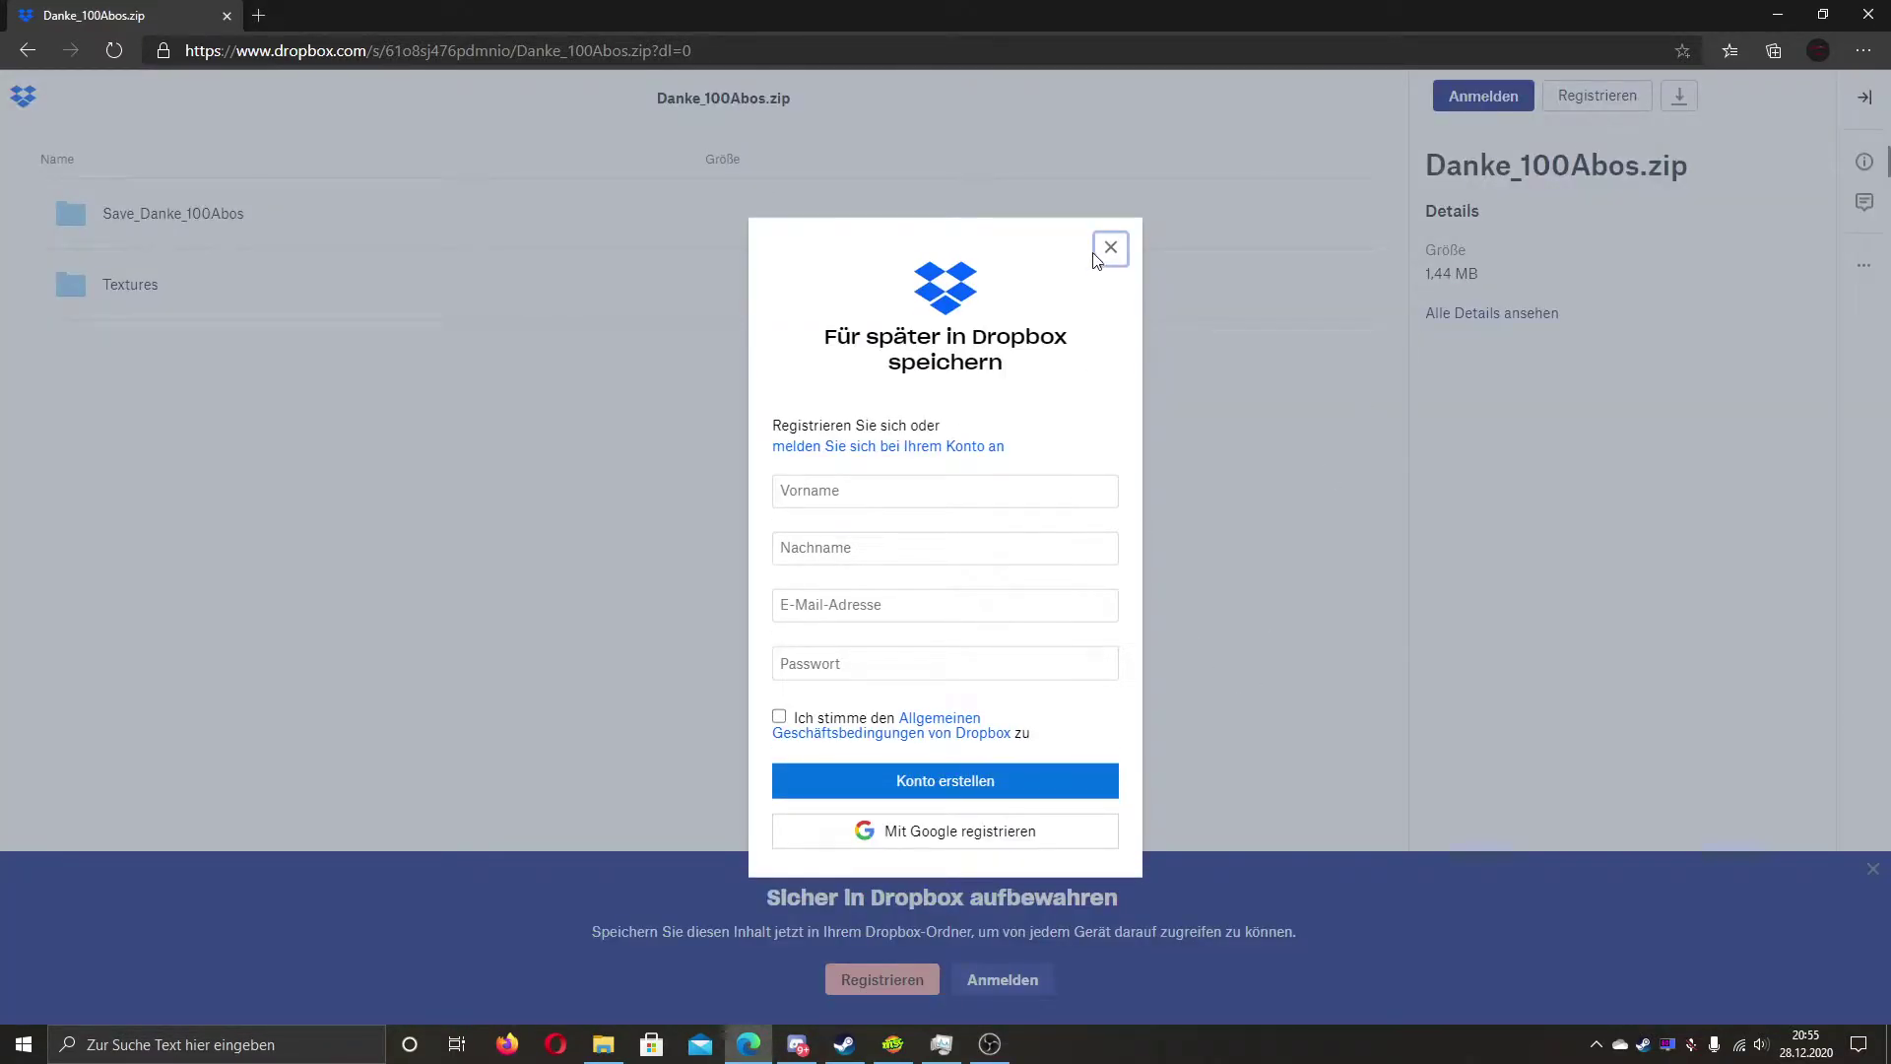
click(1107, 248)
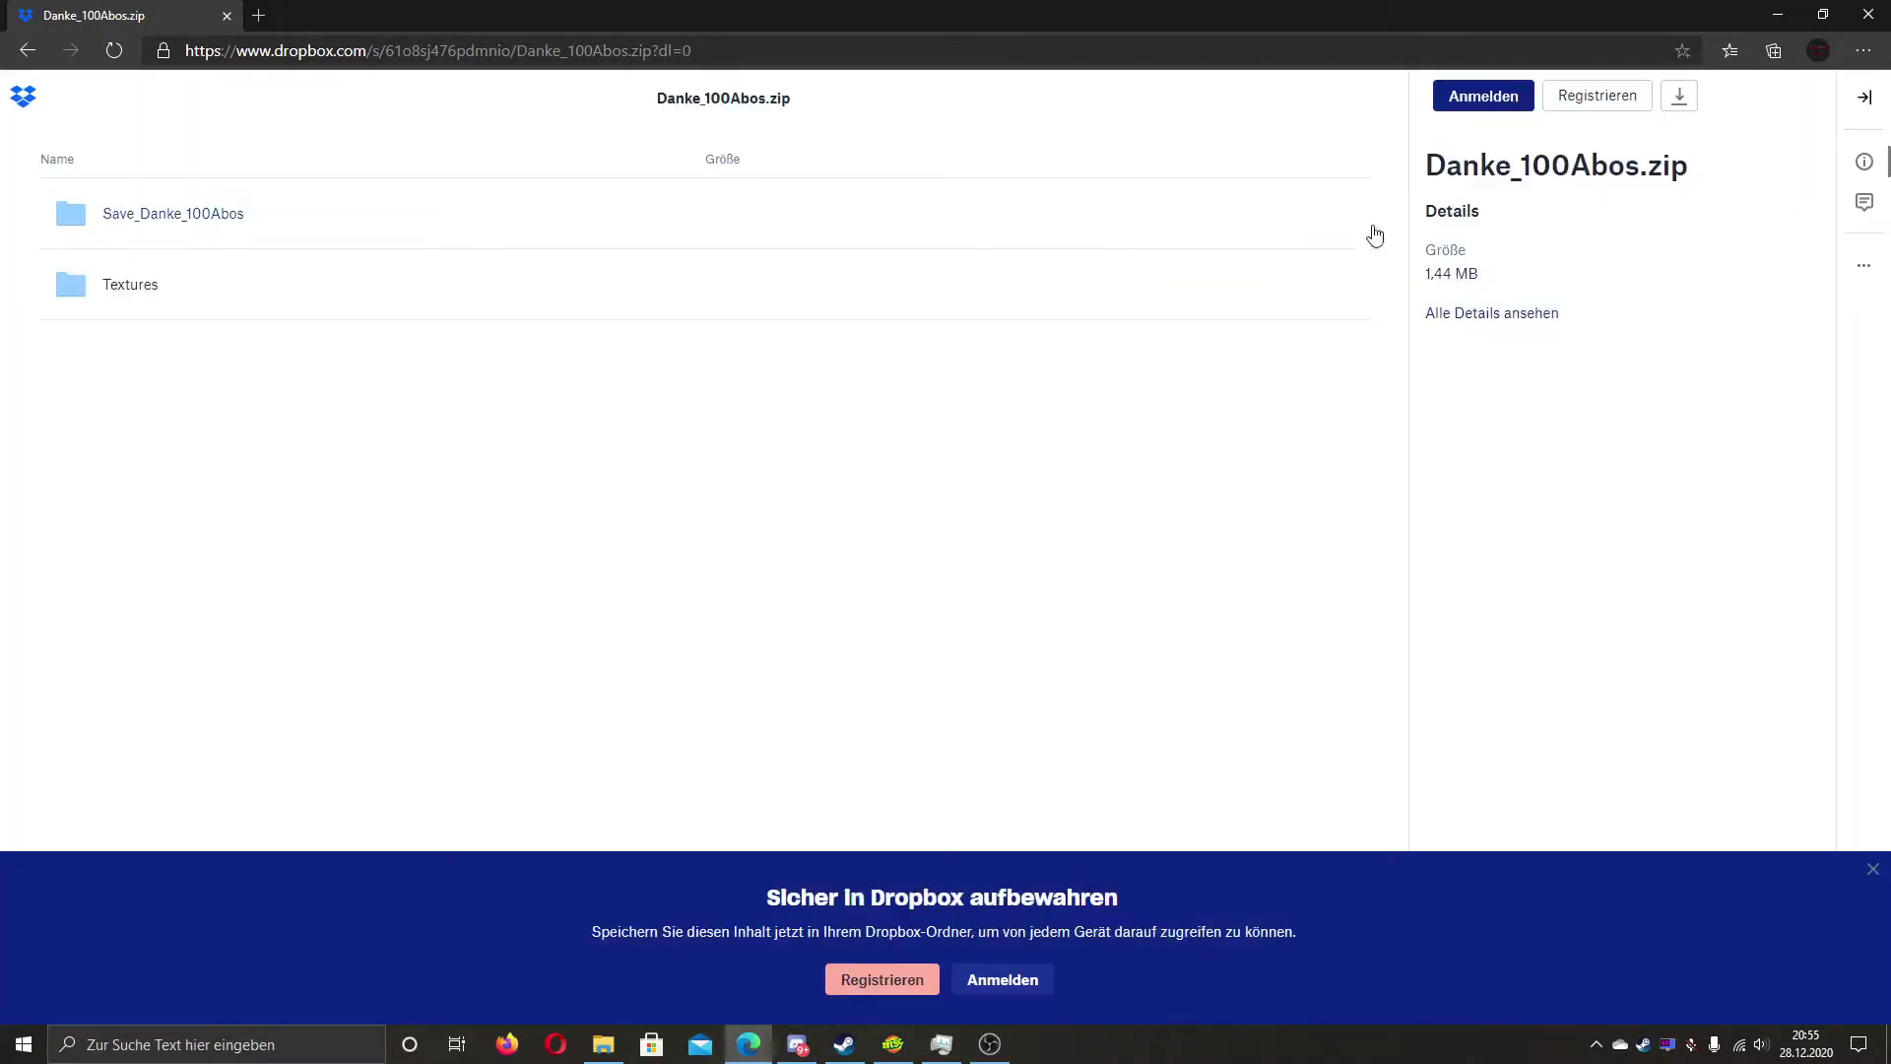
click(1680, 96)
click(1634, 146)
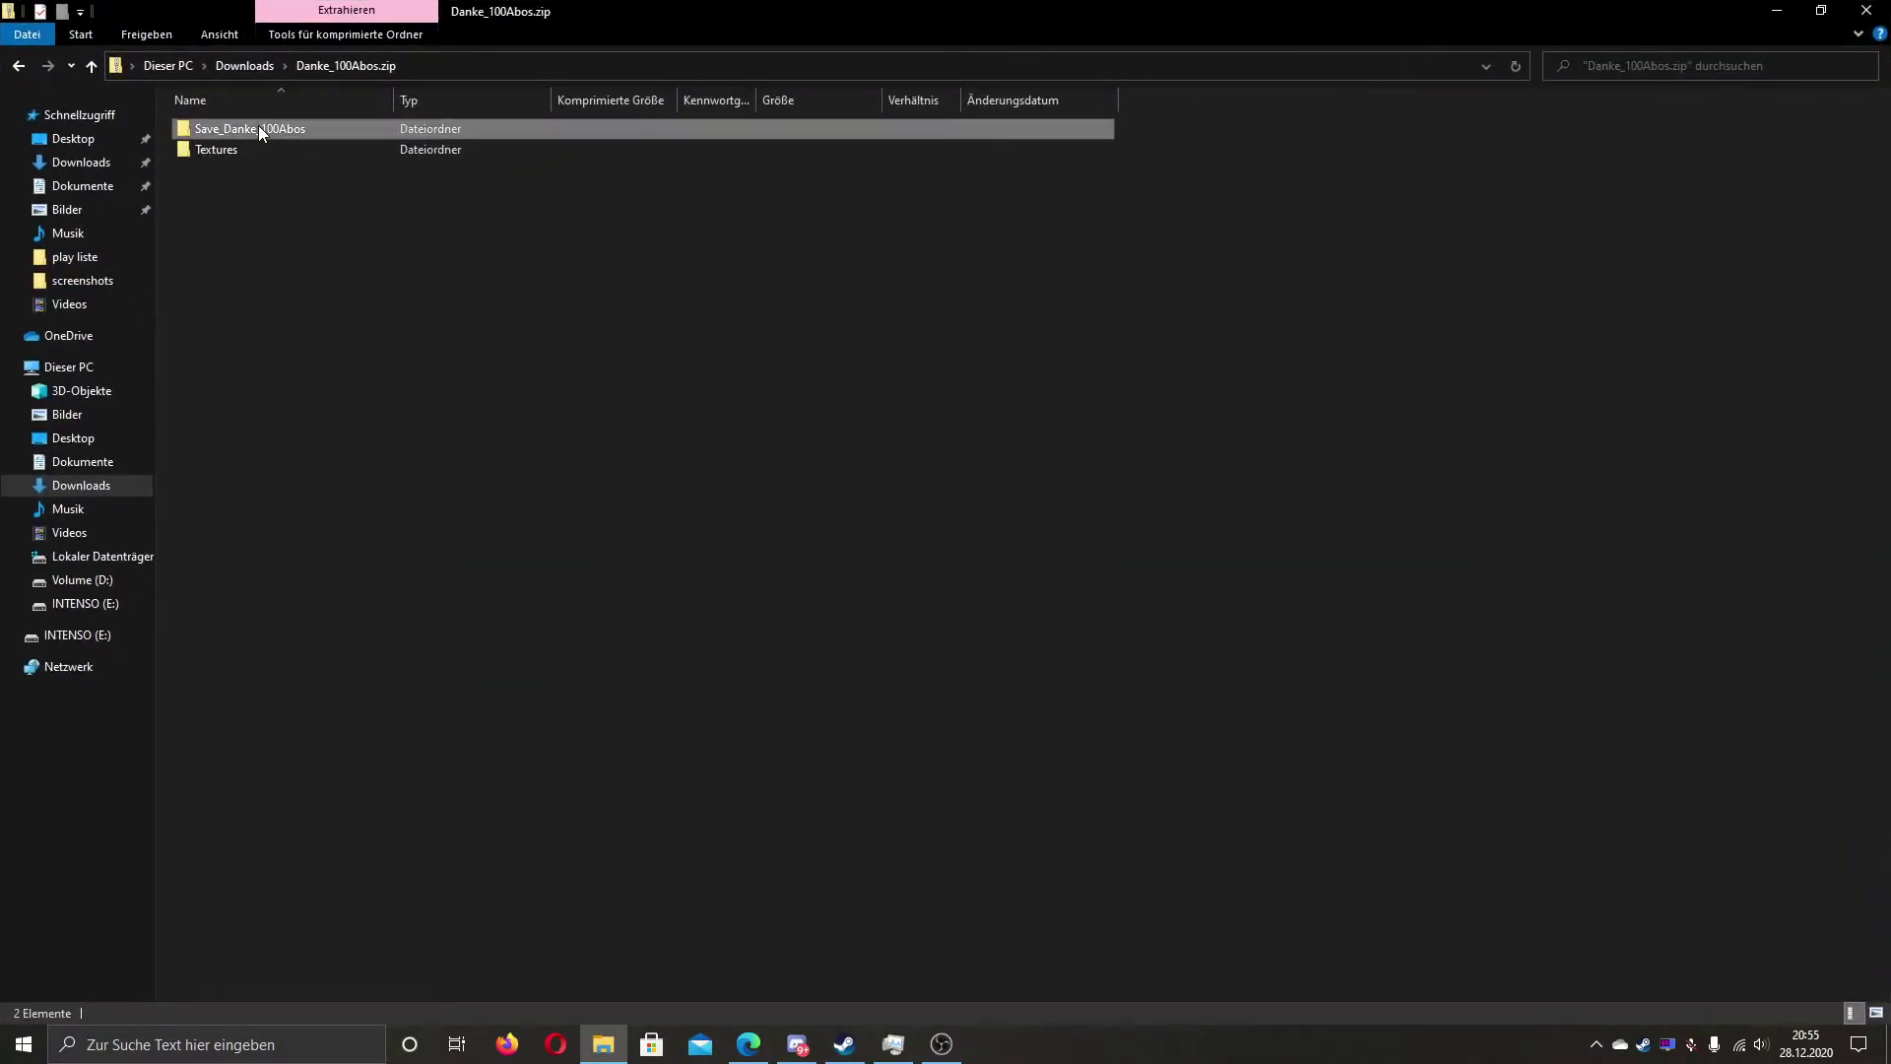
Step: Examine the contents of the Save_Danke_100Abos and Textures folders in the downloaded Danke_100Abos.zip
double_click(258, 126)
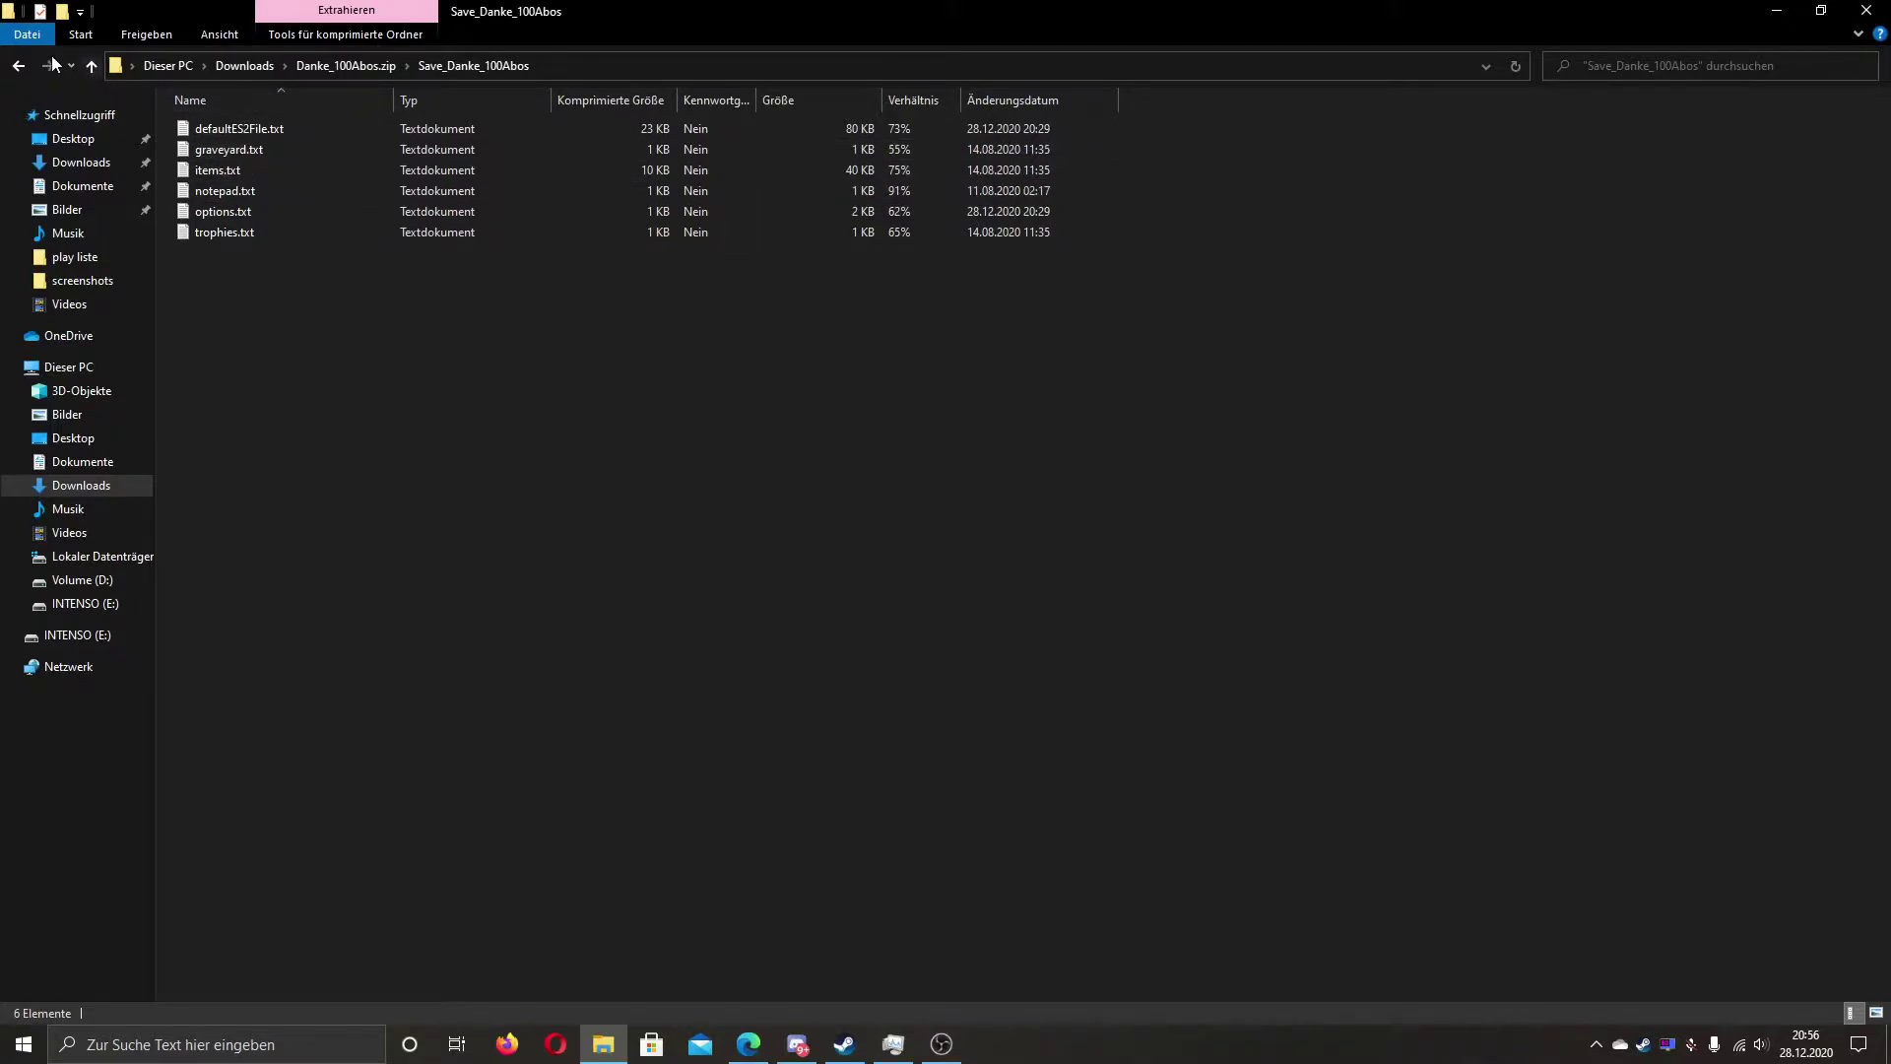
click(20, 66)
double_click(223, 152)
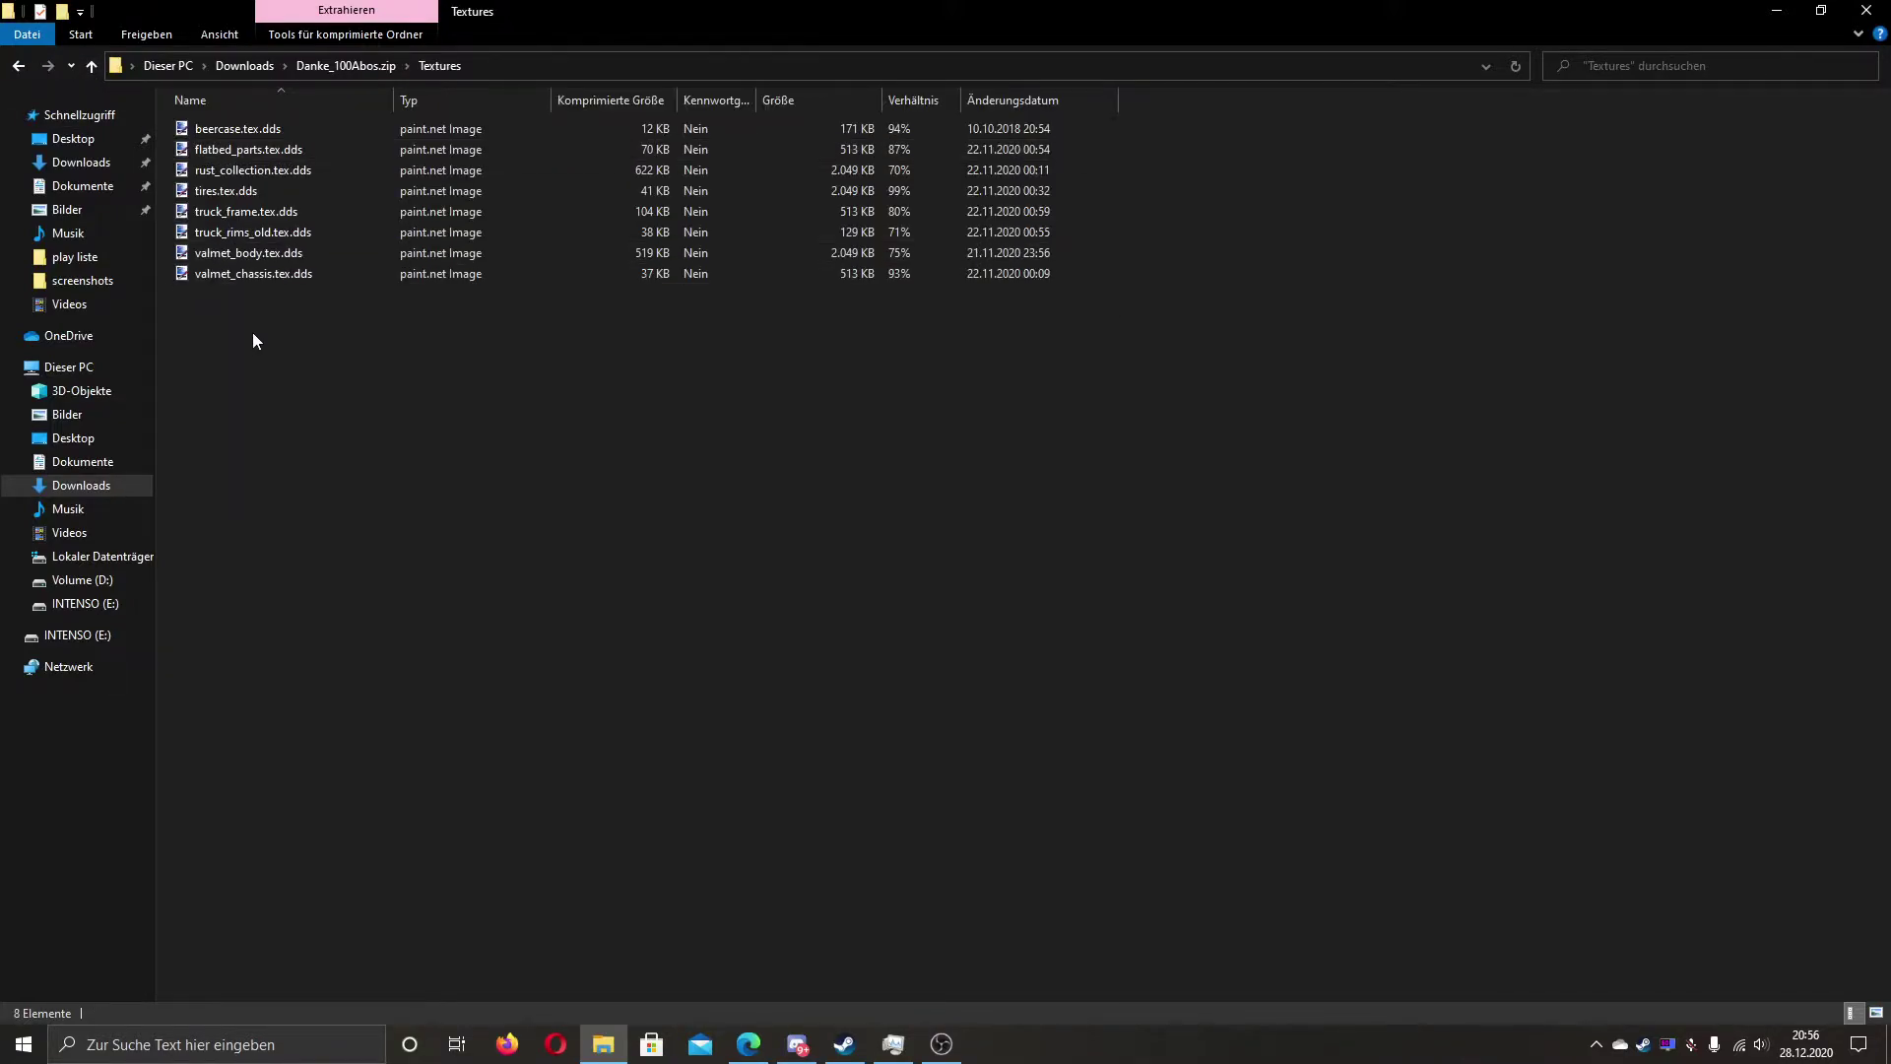
click(20, 68)
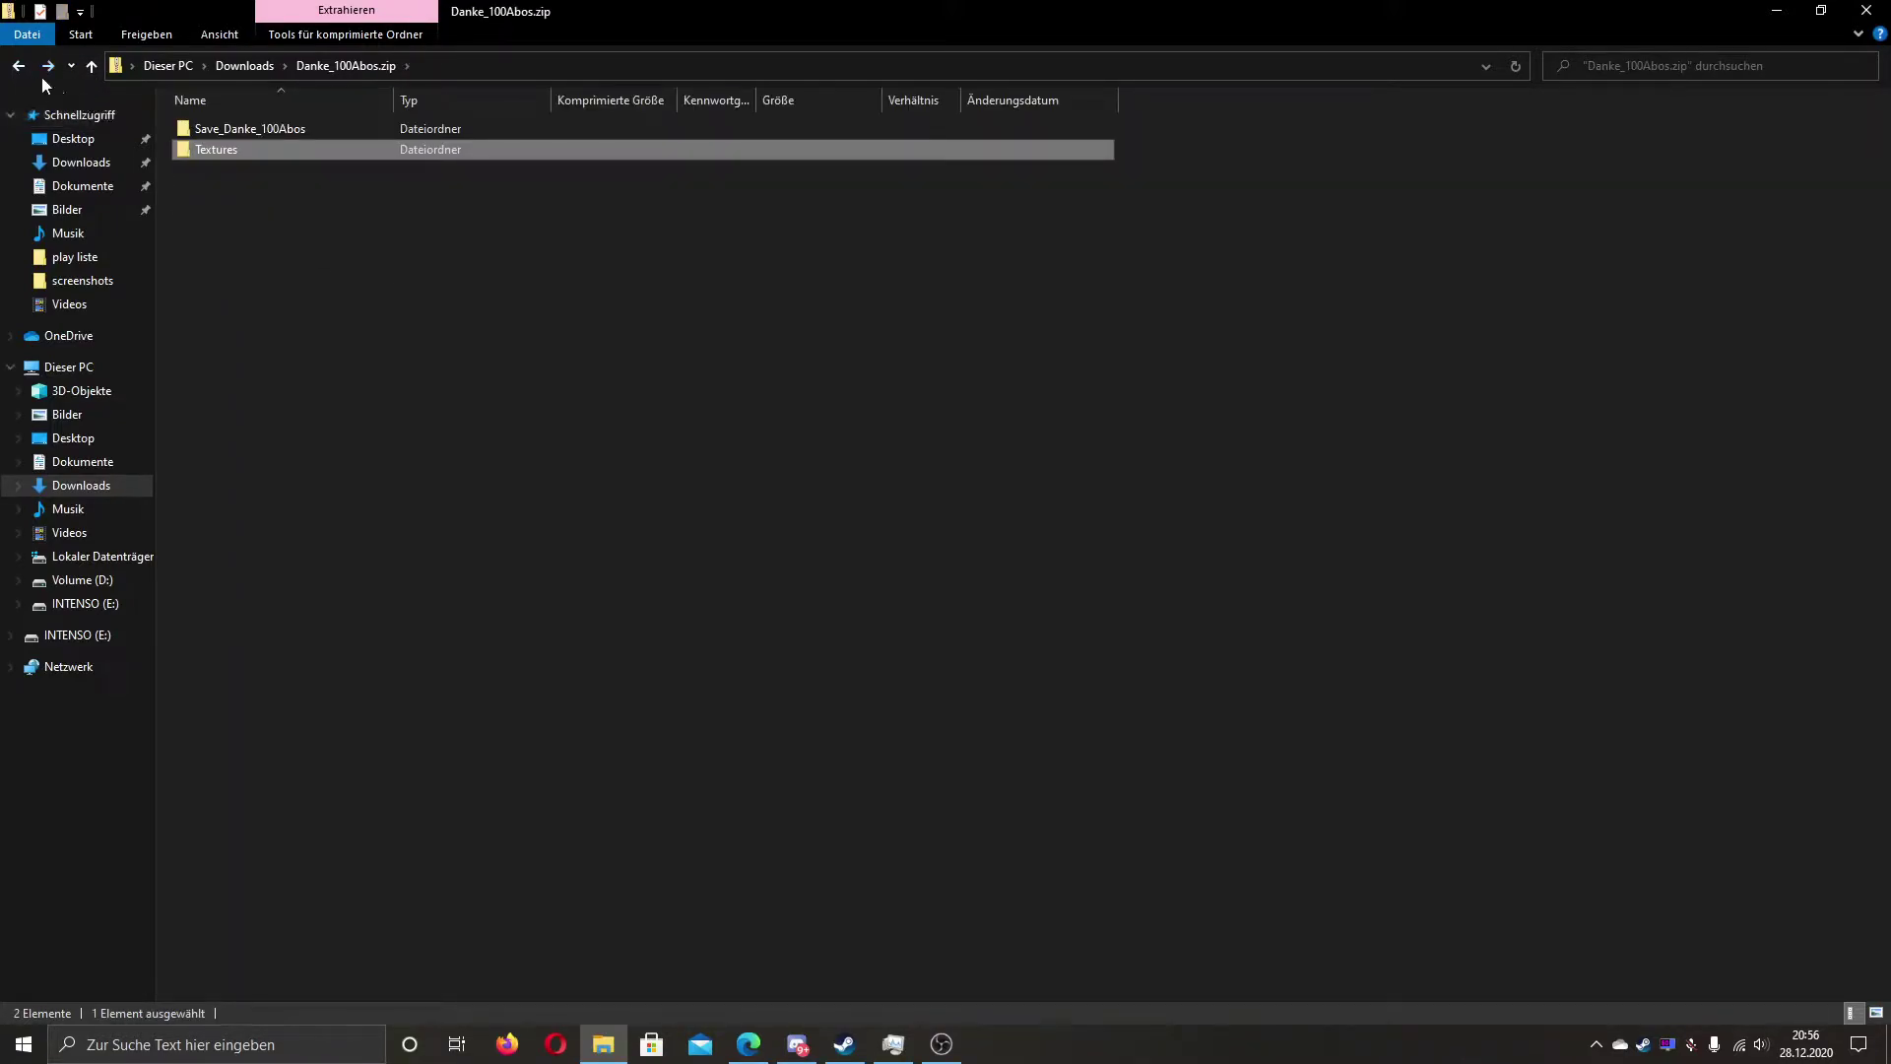
Step: Copy all the text files from the archive's Save_Danke_100Abos folder
double_click(256, 127)
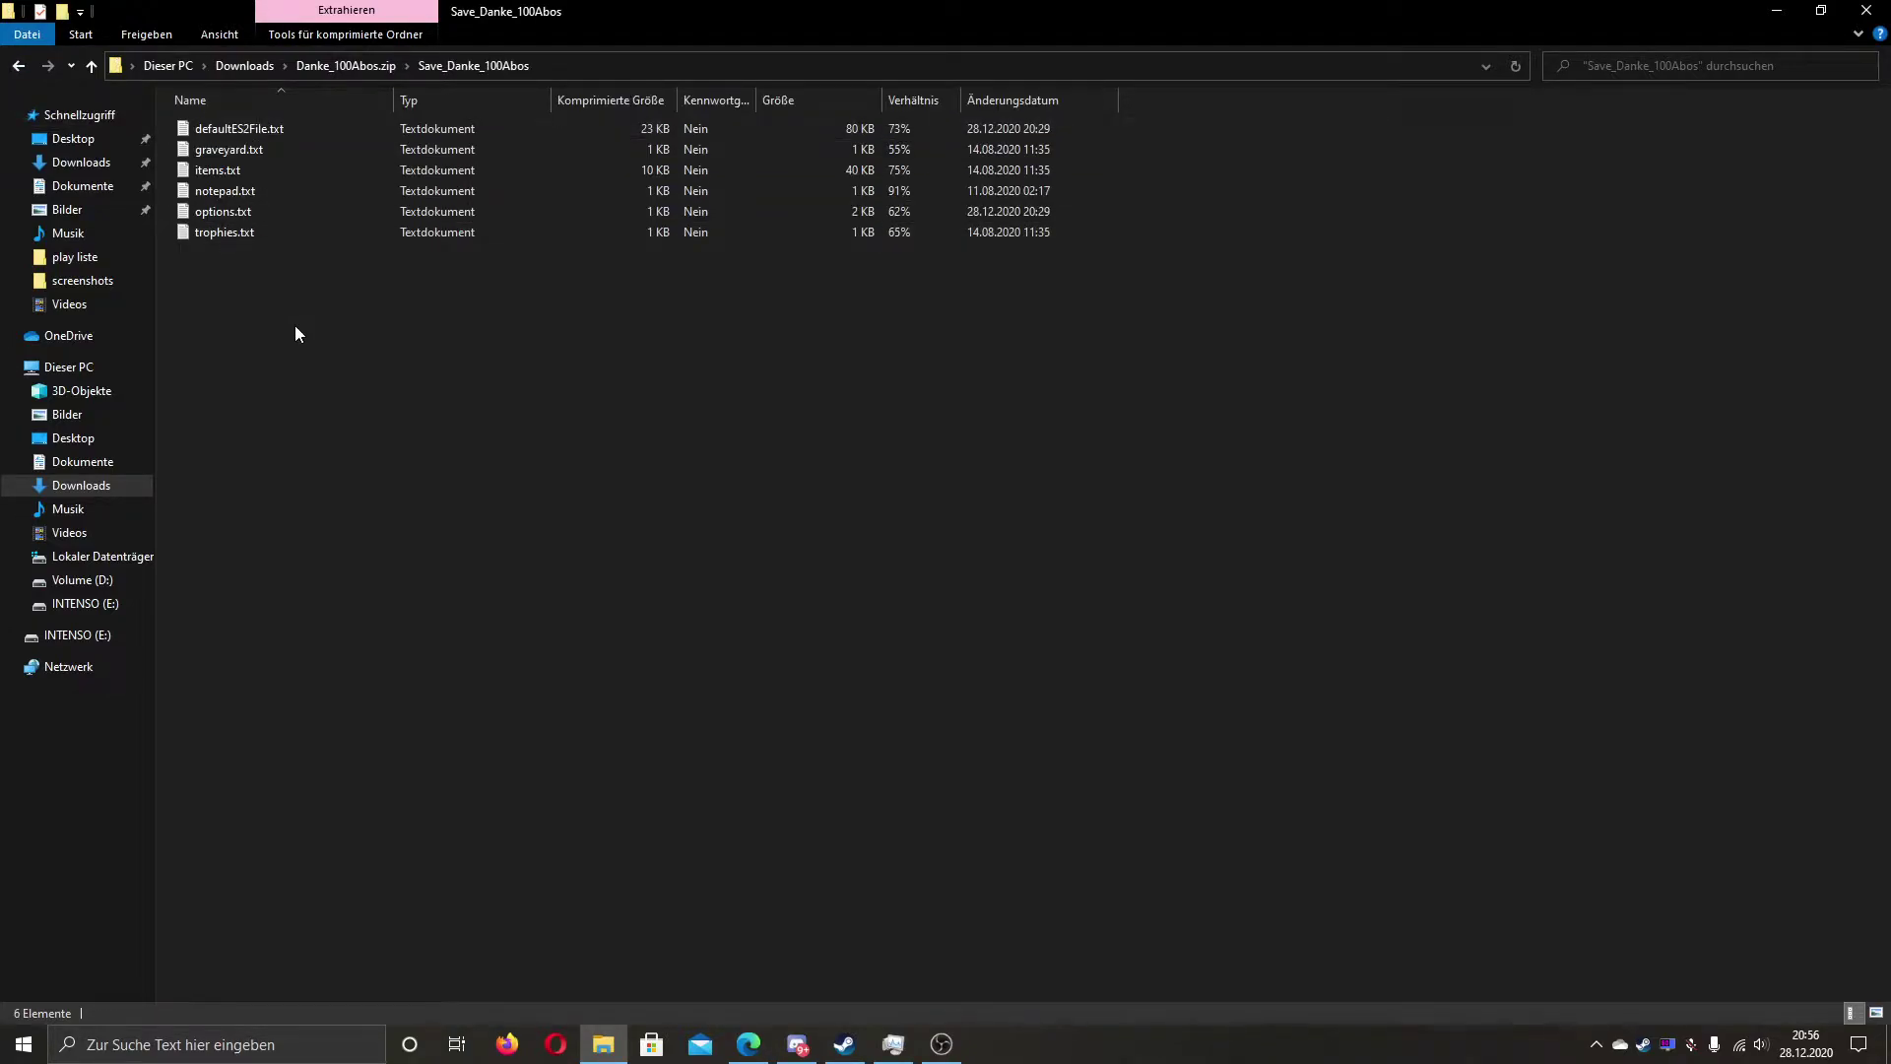
drag(297, 386, 264, 129)
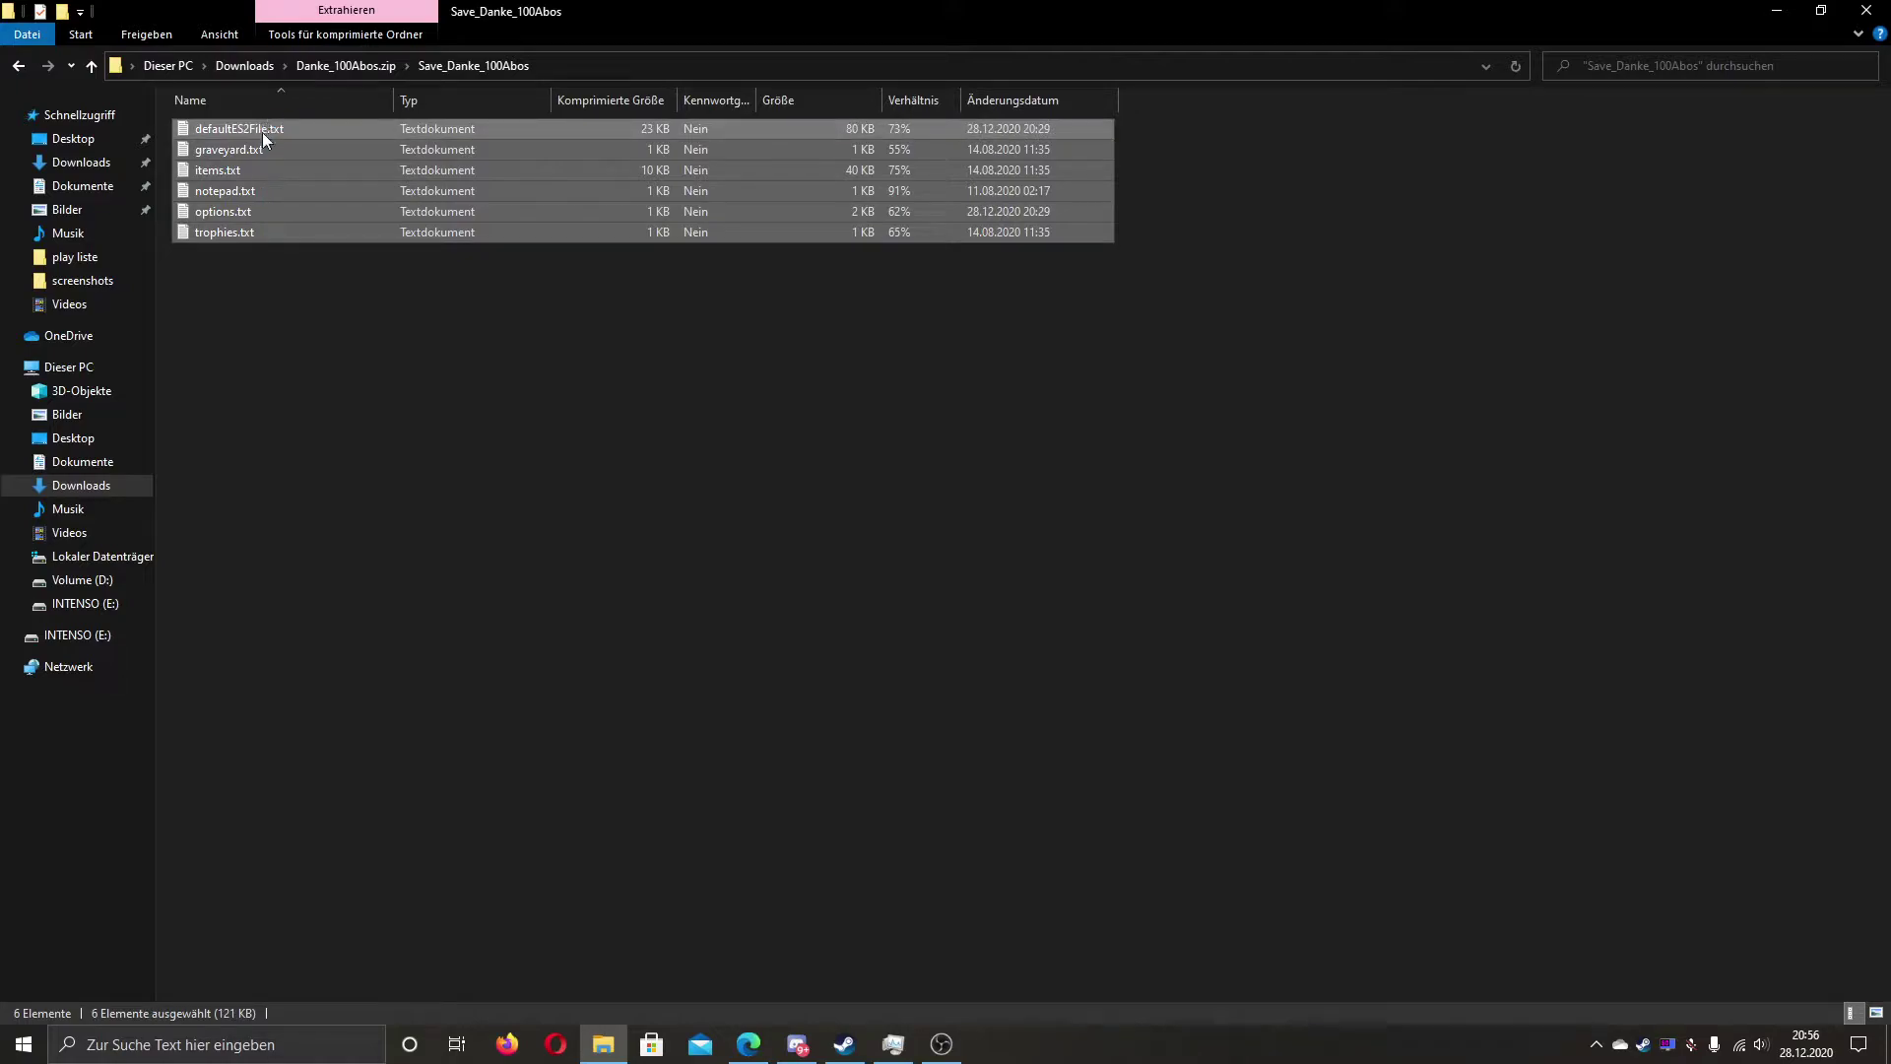
right_click(264, 144)
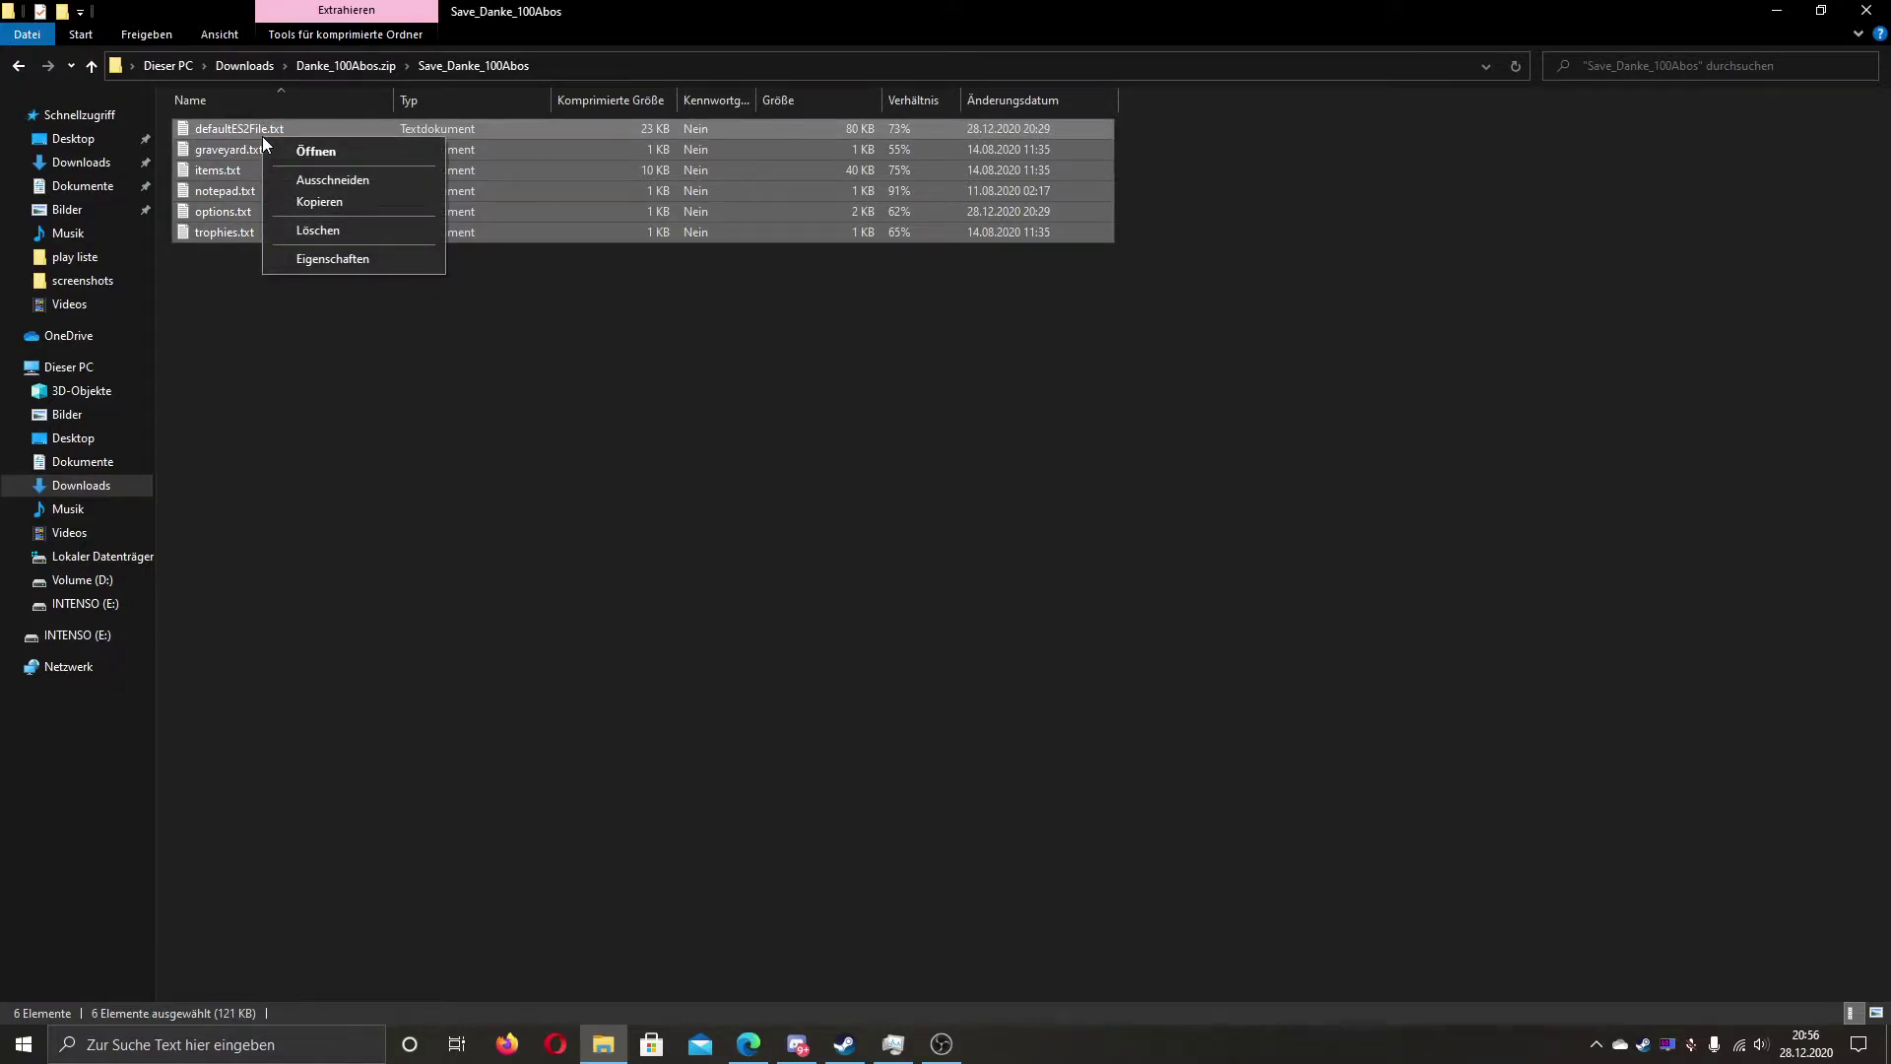
click(306, 202)
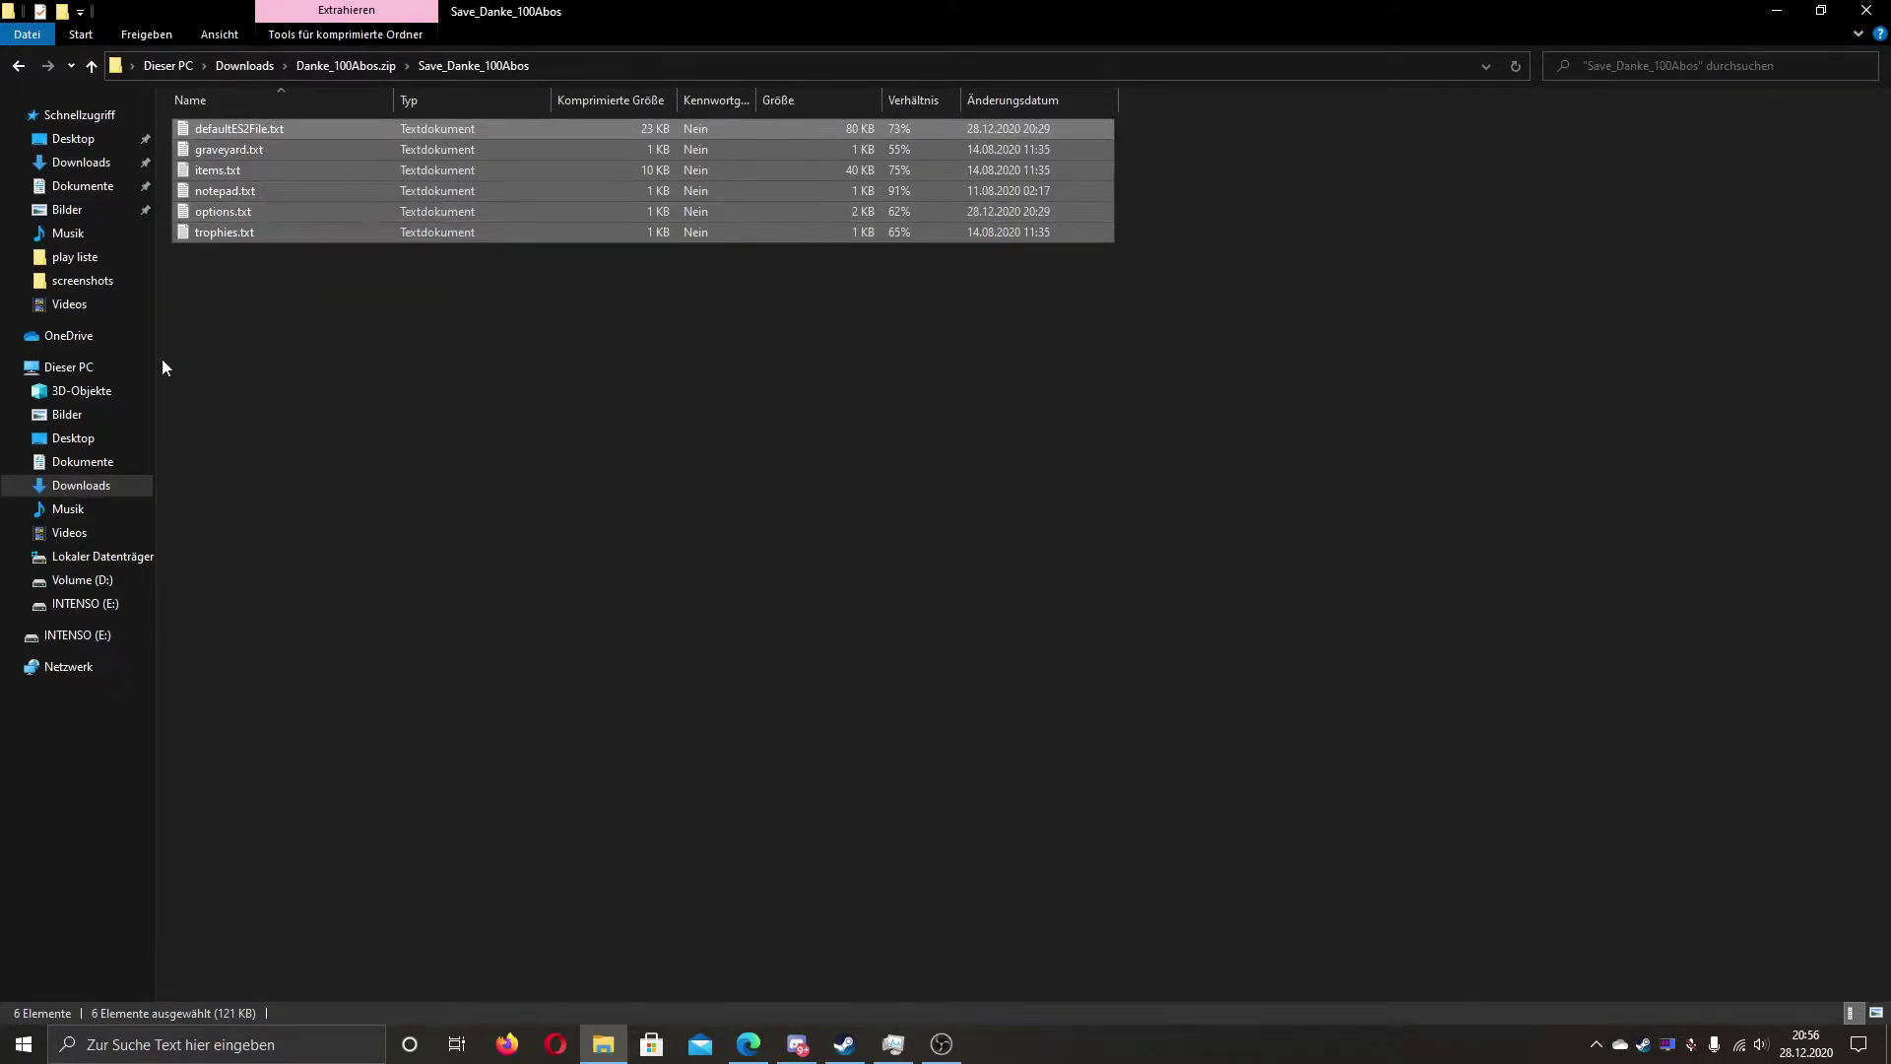
Step: Go to the personal user folder under Benutzer on the C: drive
click(76, 554)
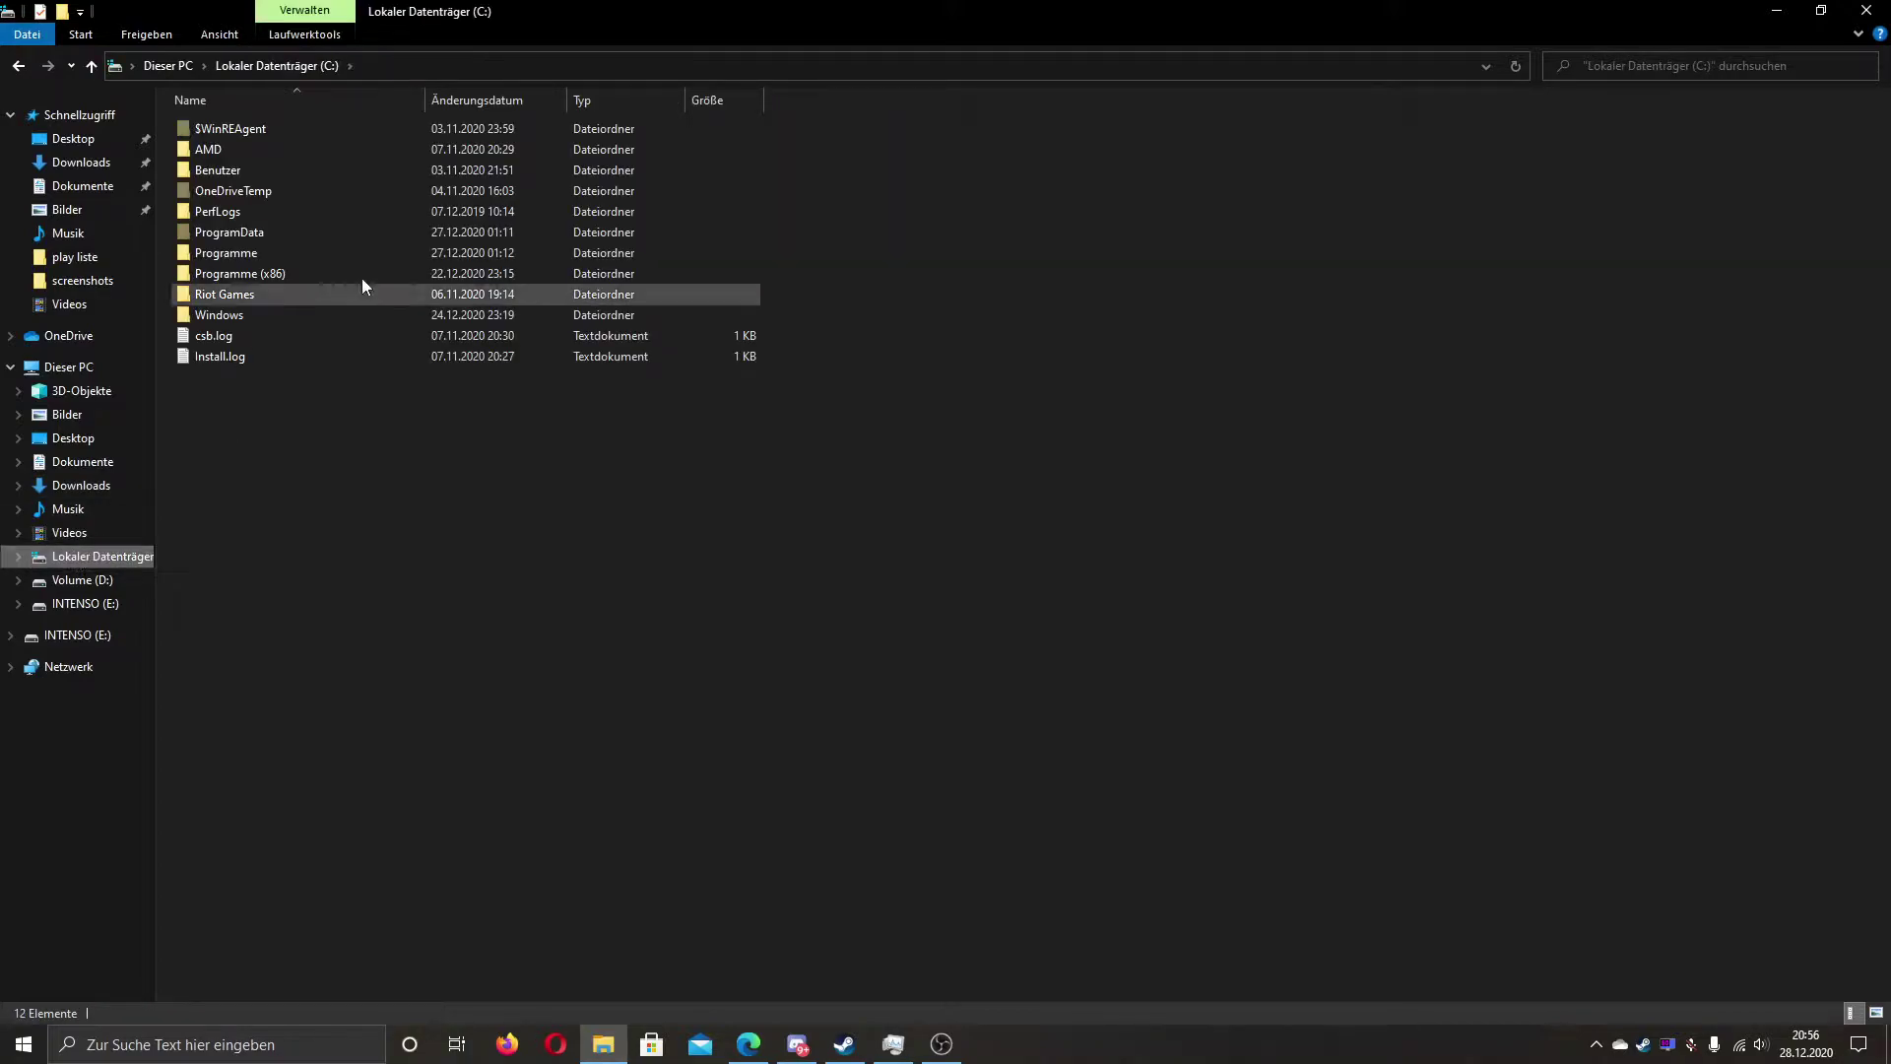
double_click(325, 173)
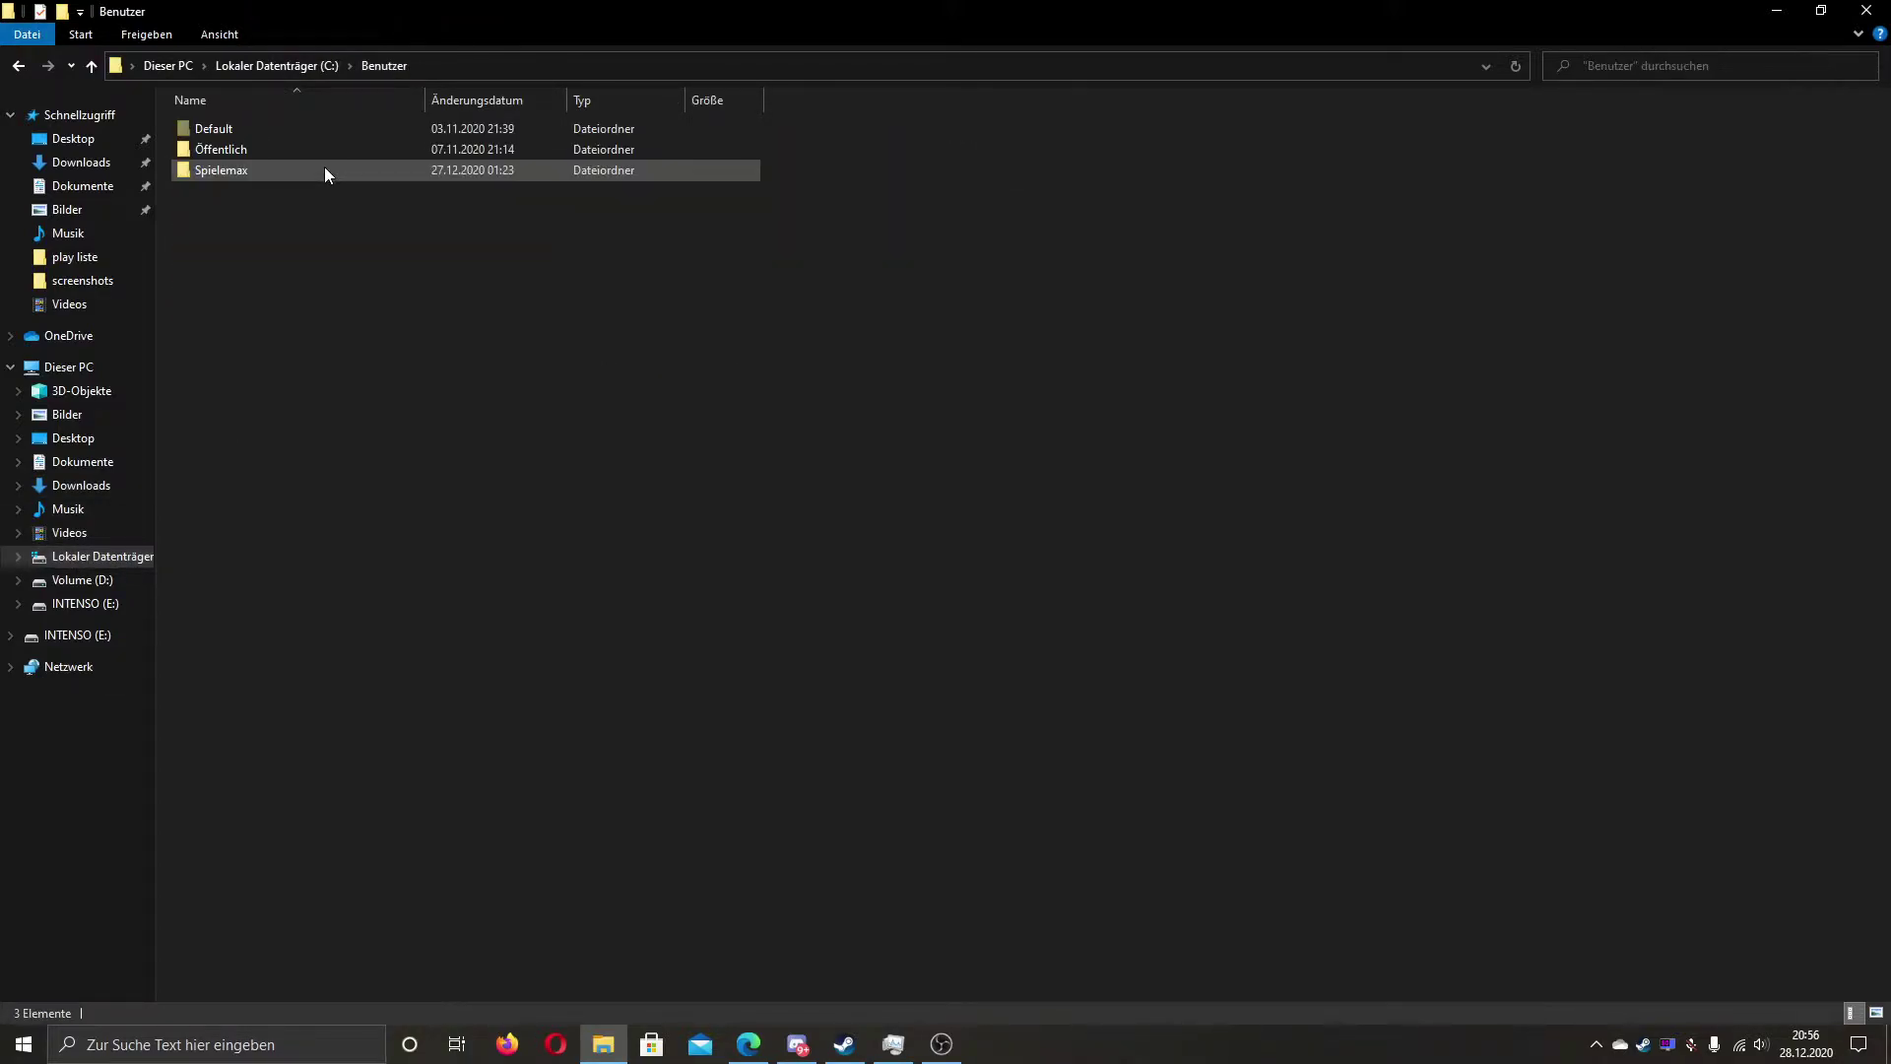
double_click(272, 171)
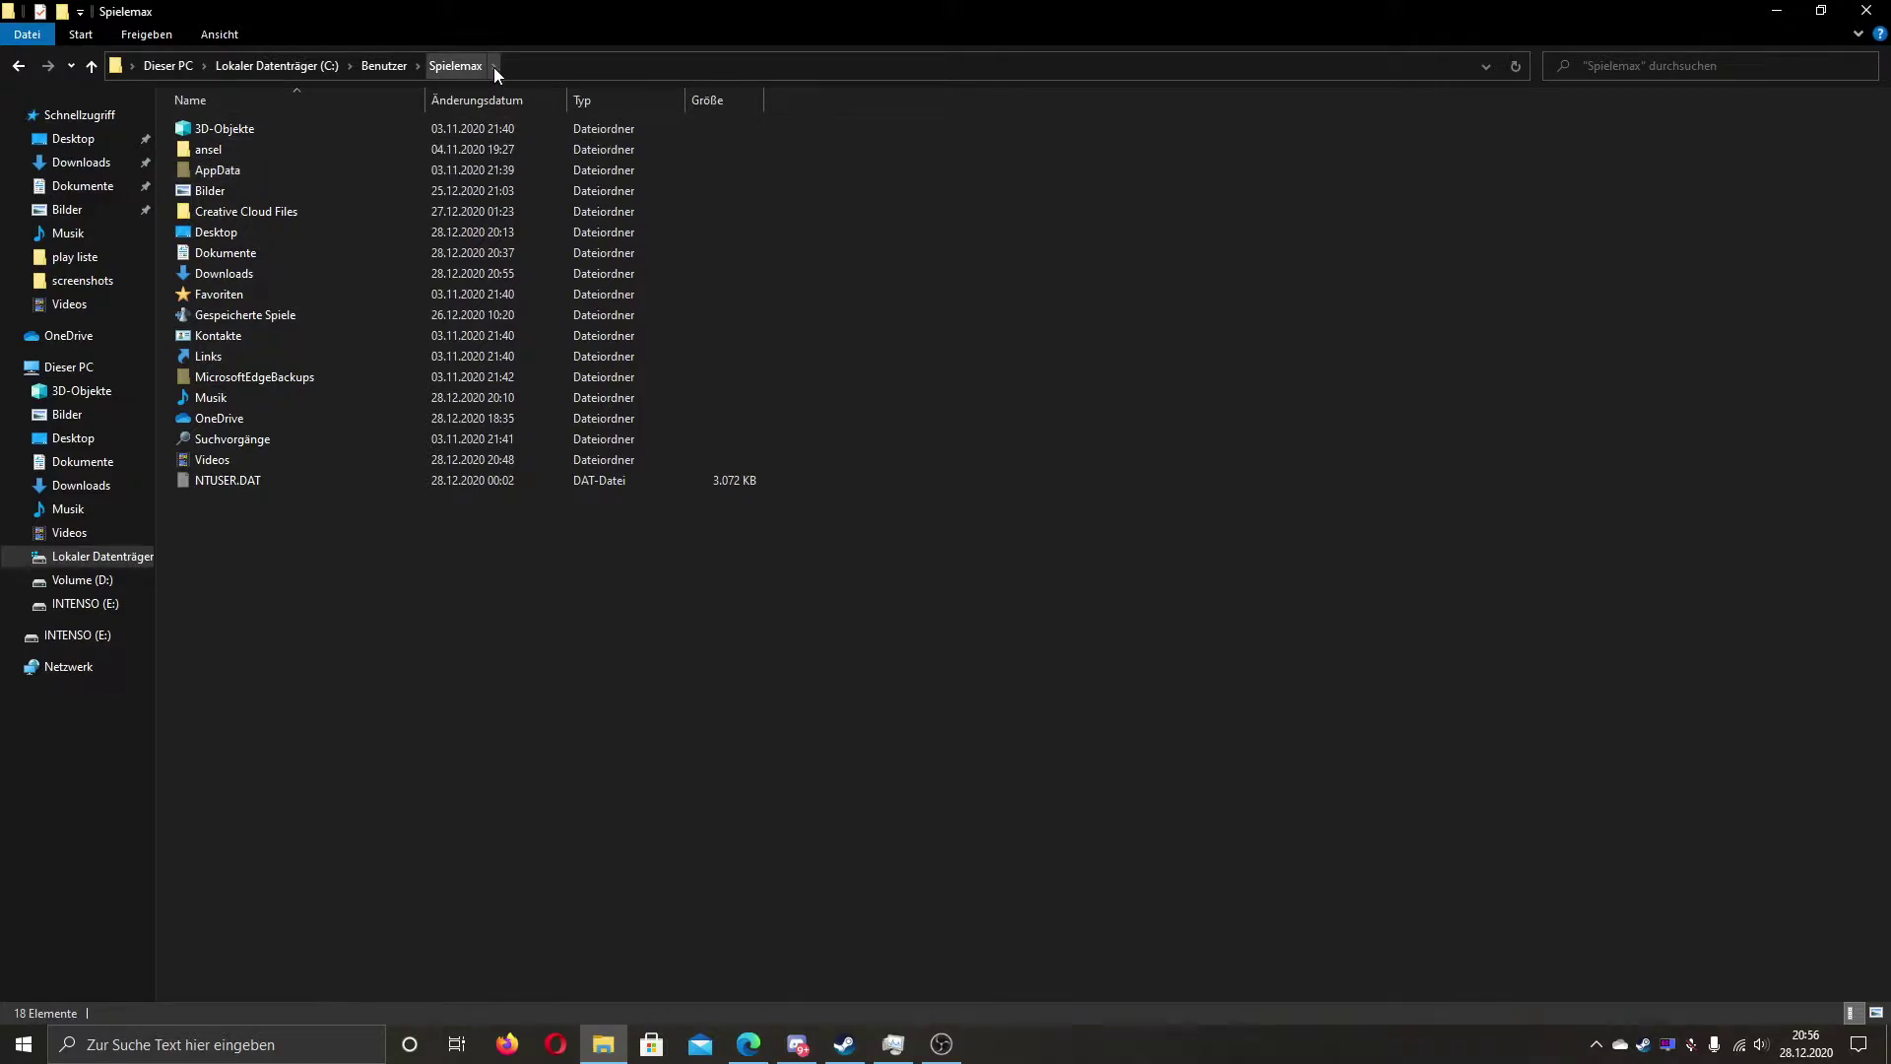
Step: Check in the advanced folder options whether hidden files, folders and drives are set to be shown
click(221, 34)
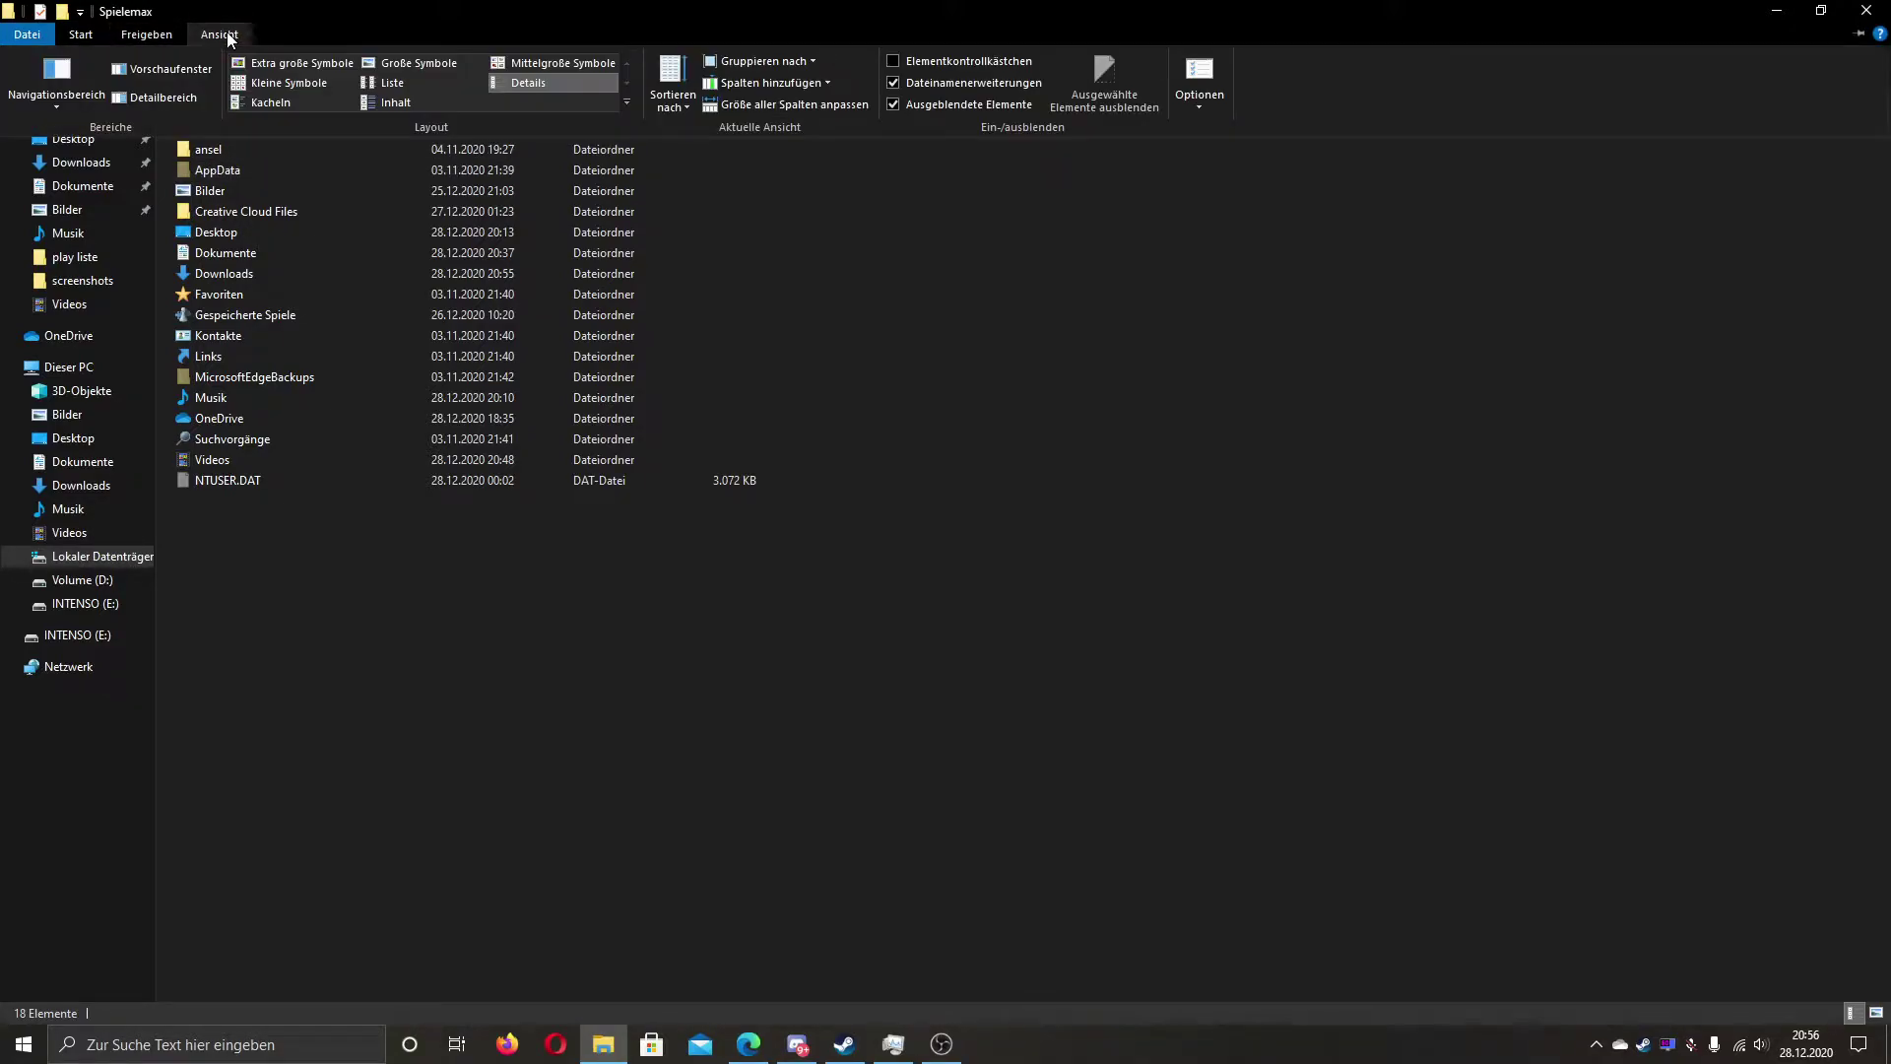
click(1204, 106)
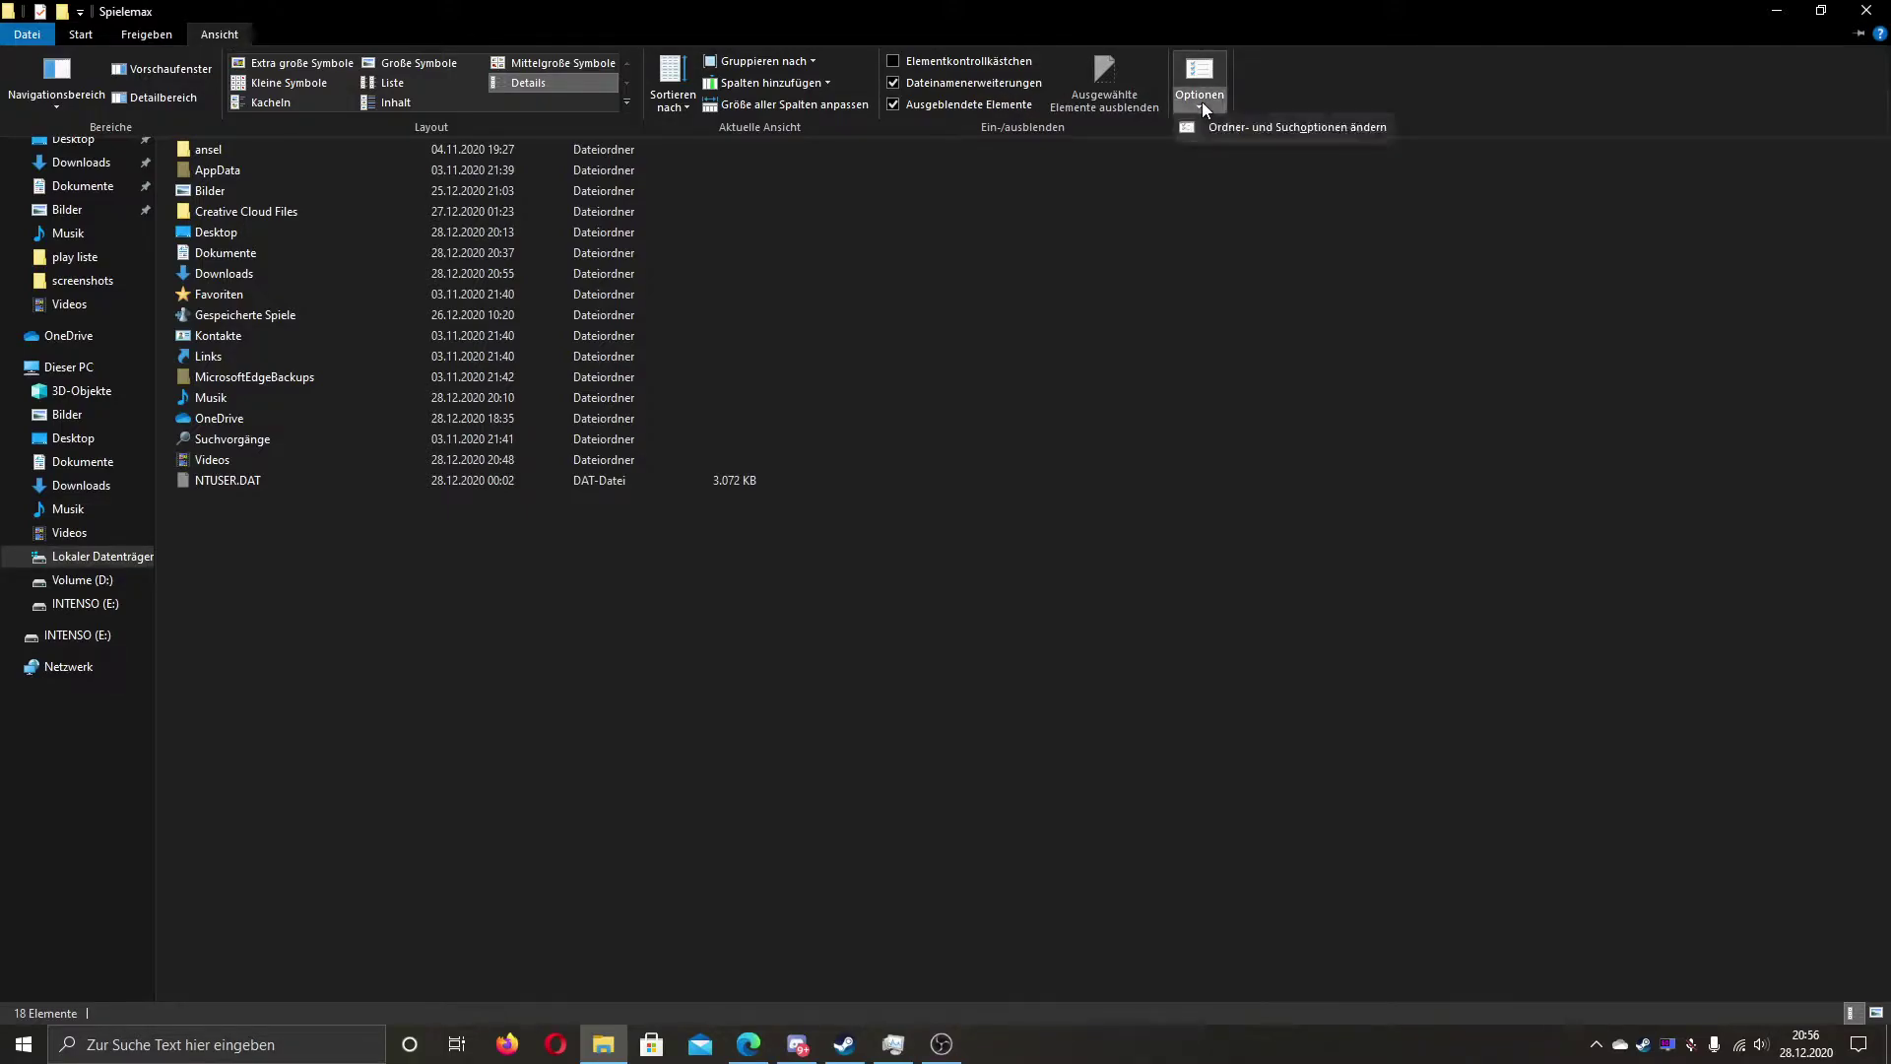
click(1202, 126)
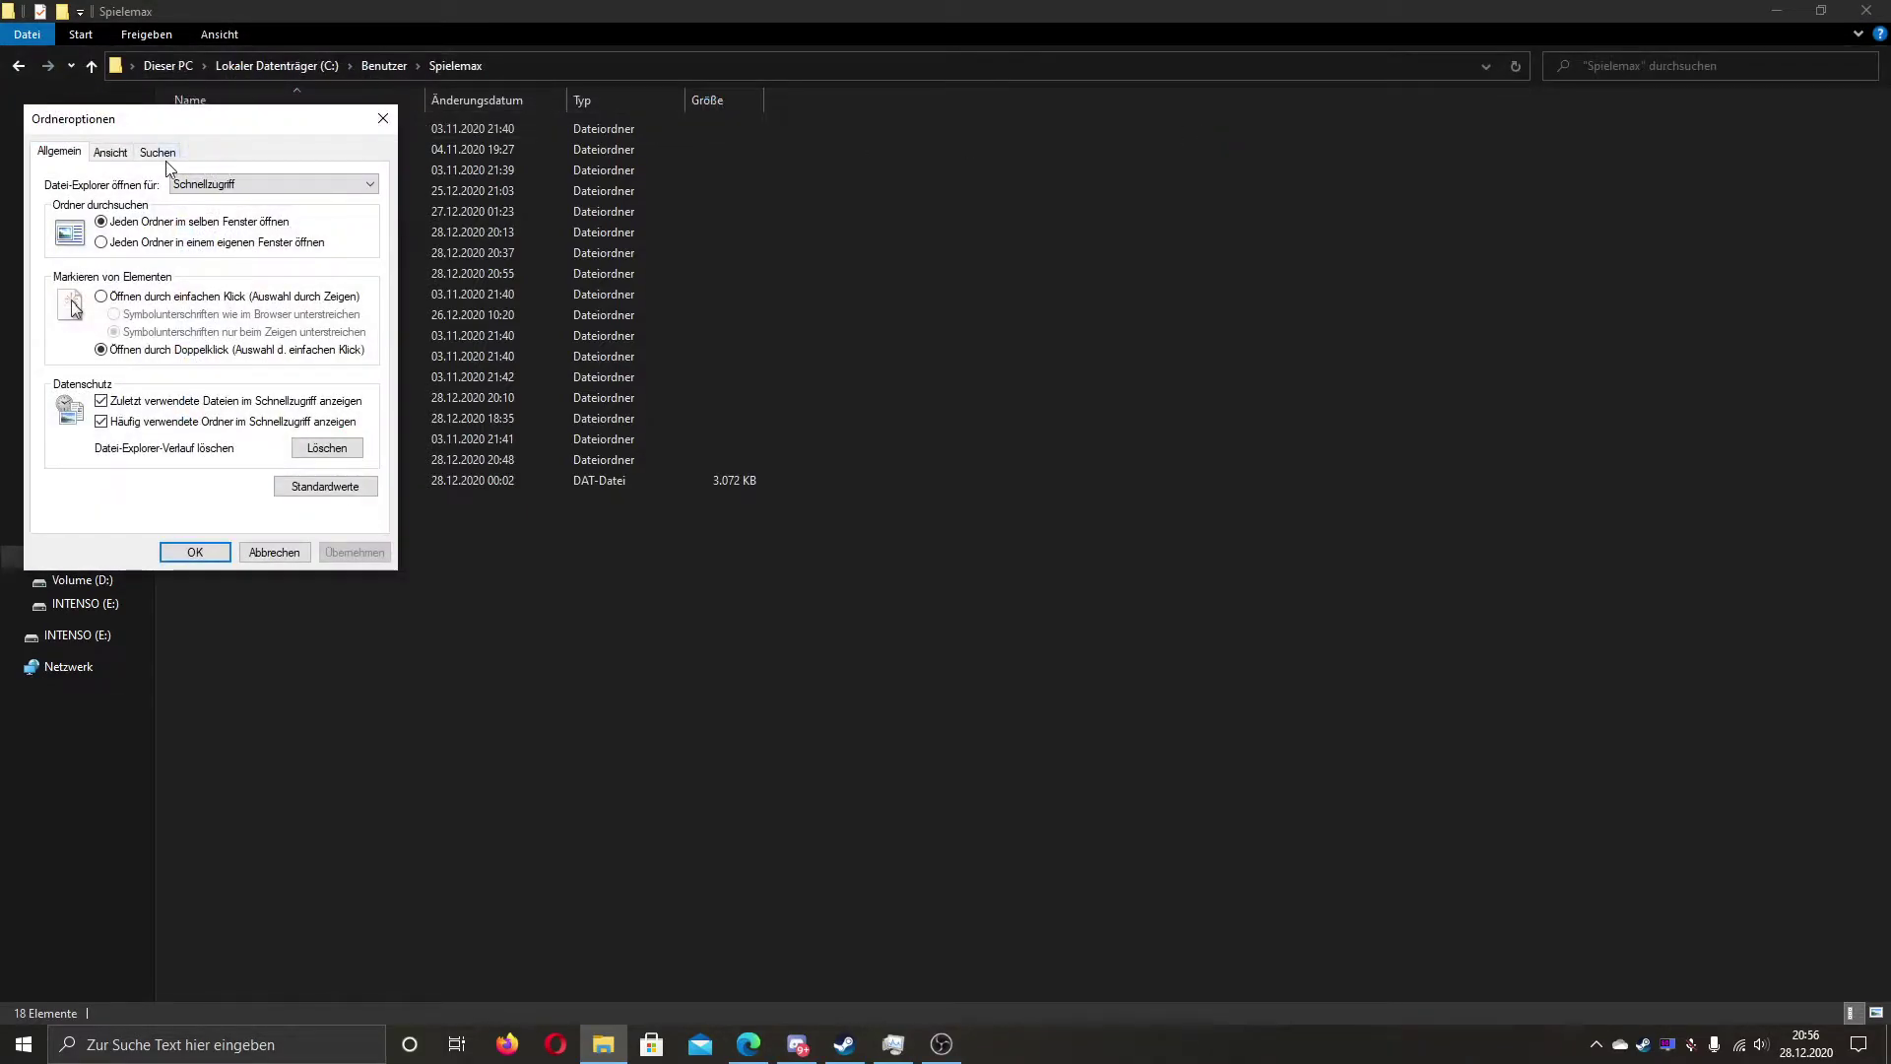
click(108, 152)
scroll(136, 382, down, 5)
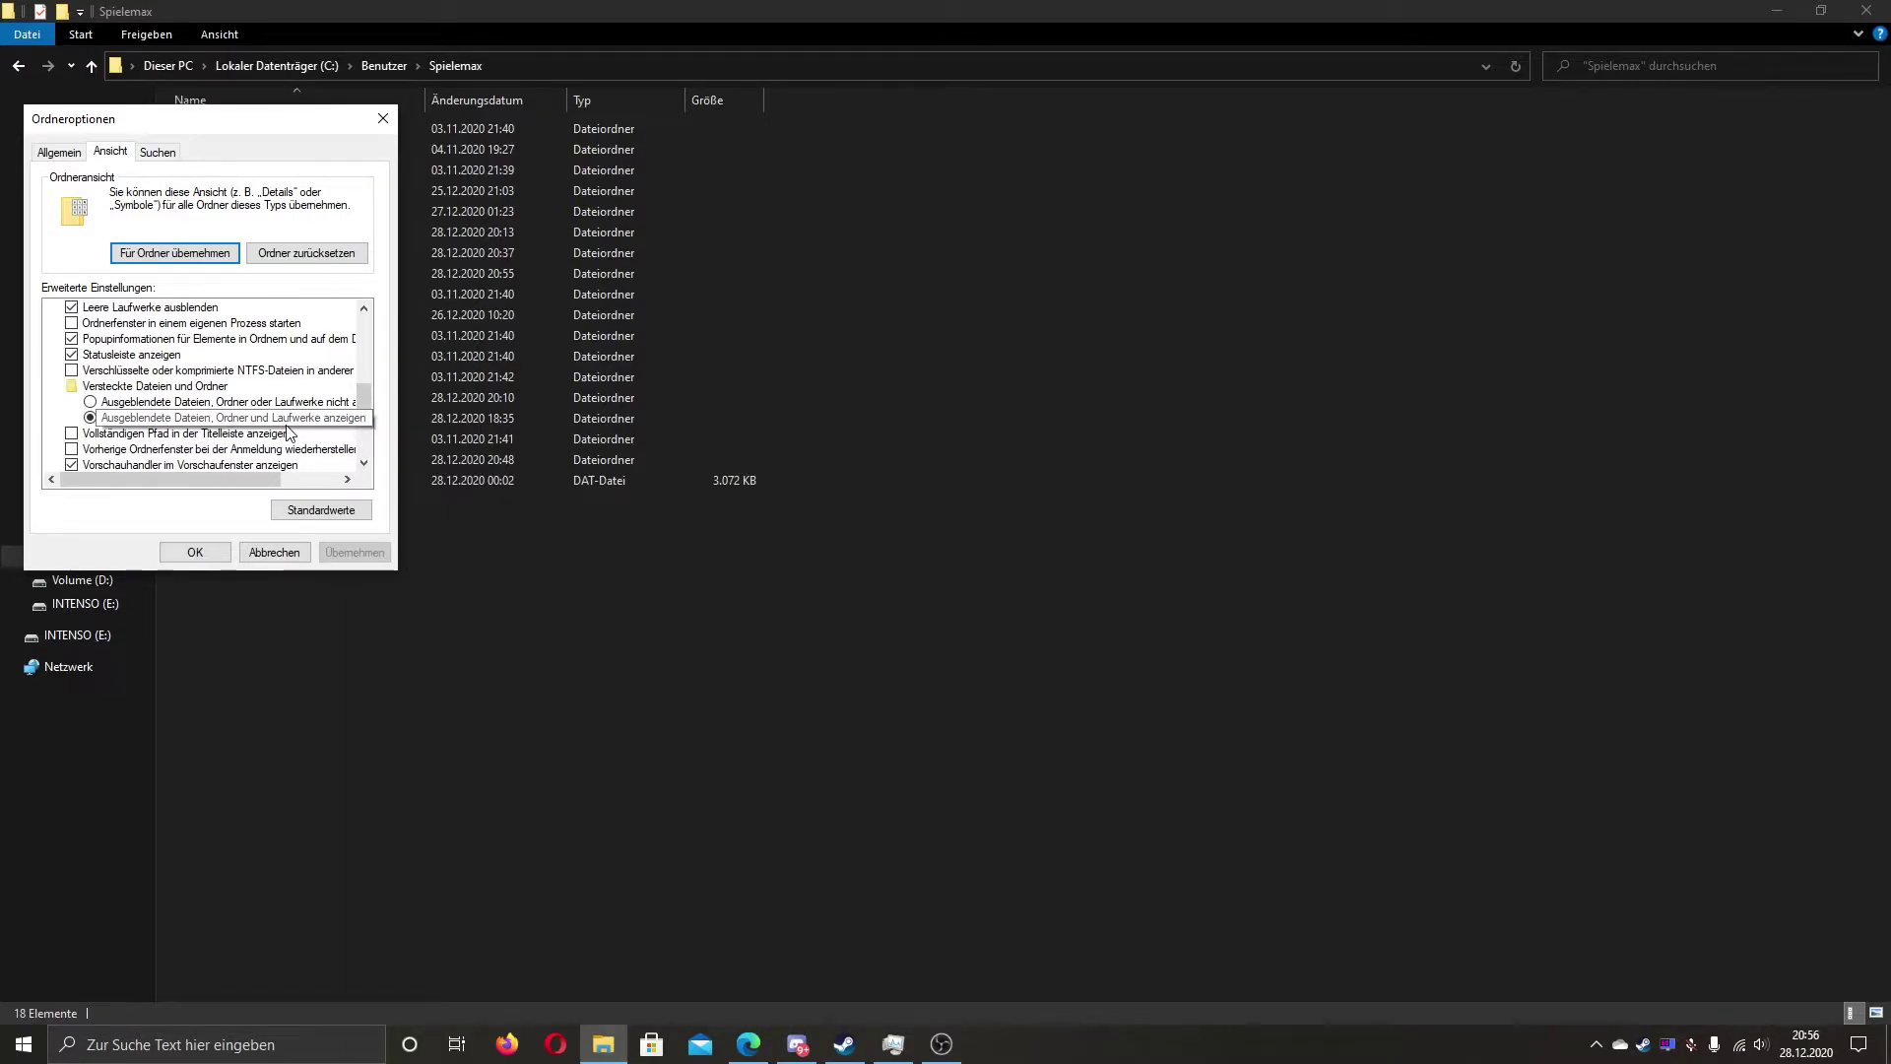
click(195, 552)
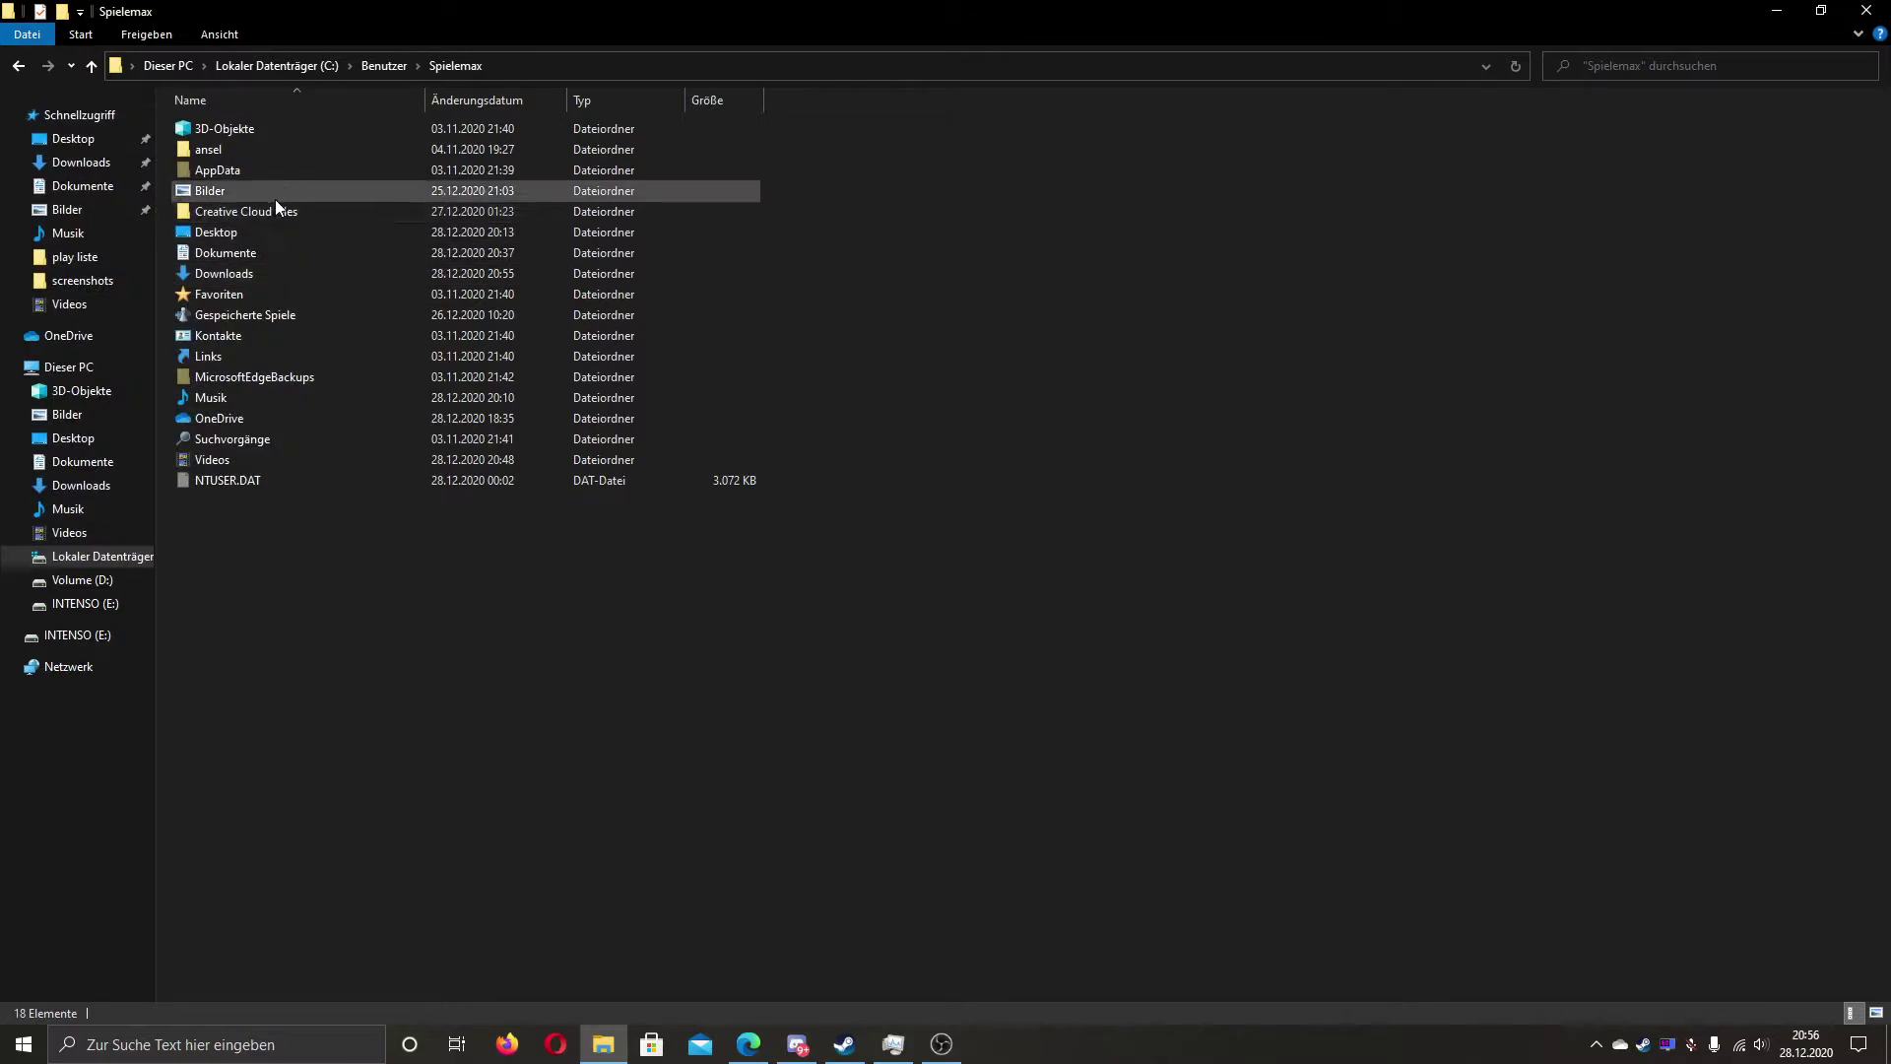
Step: Open the game's save folder at AppData, LocalLow, Amistech, My Summer Car
double_click(246, 177)
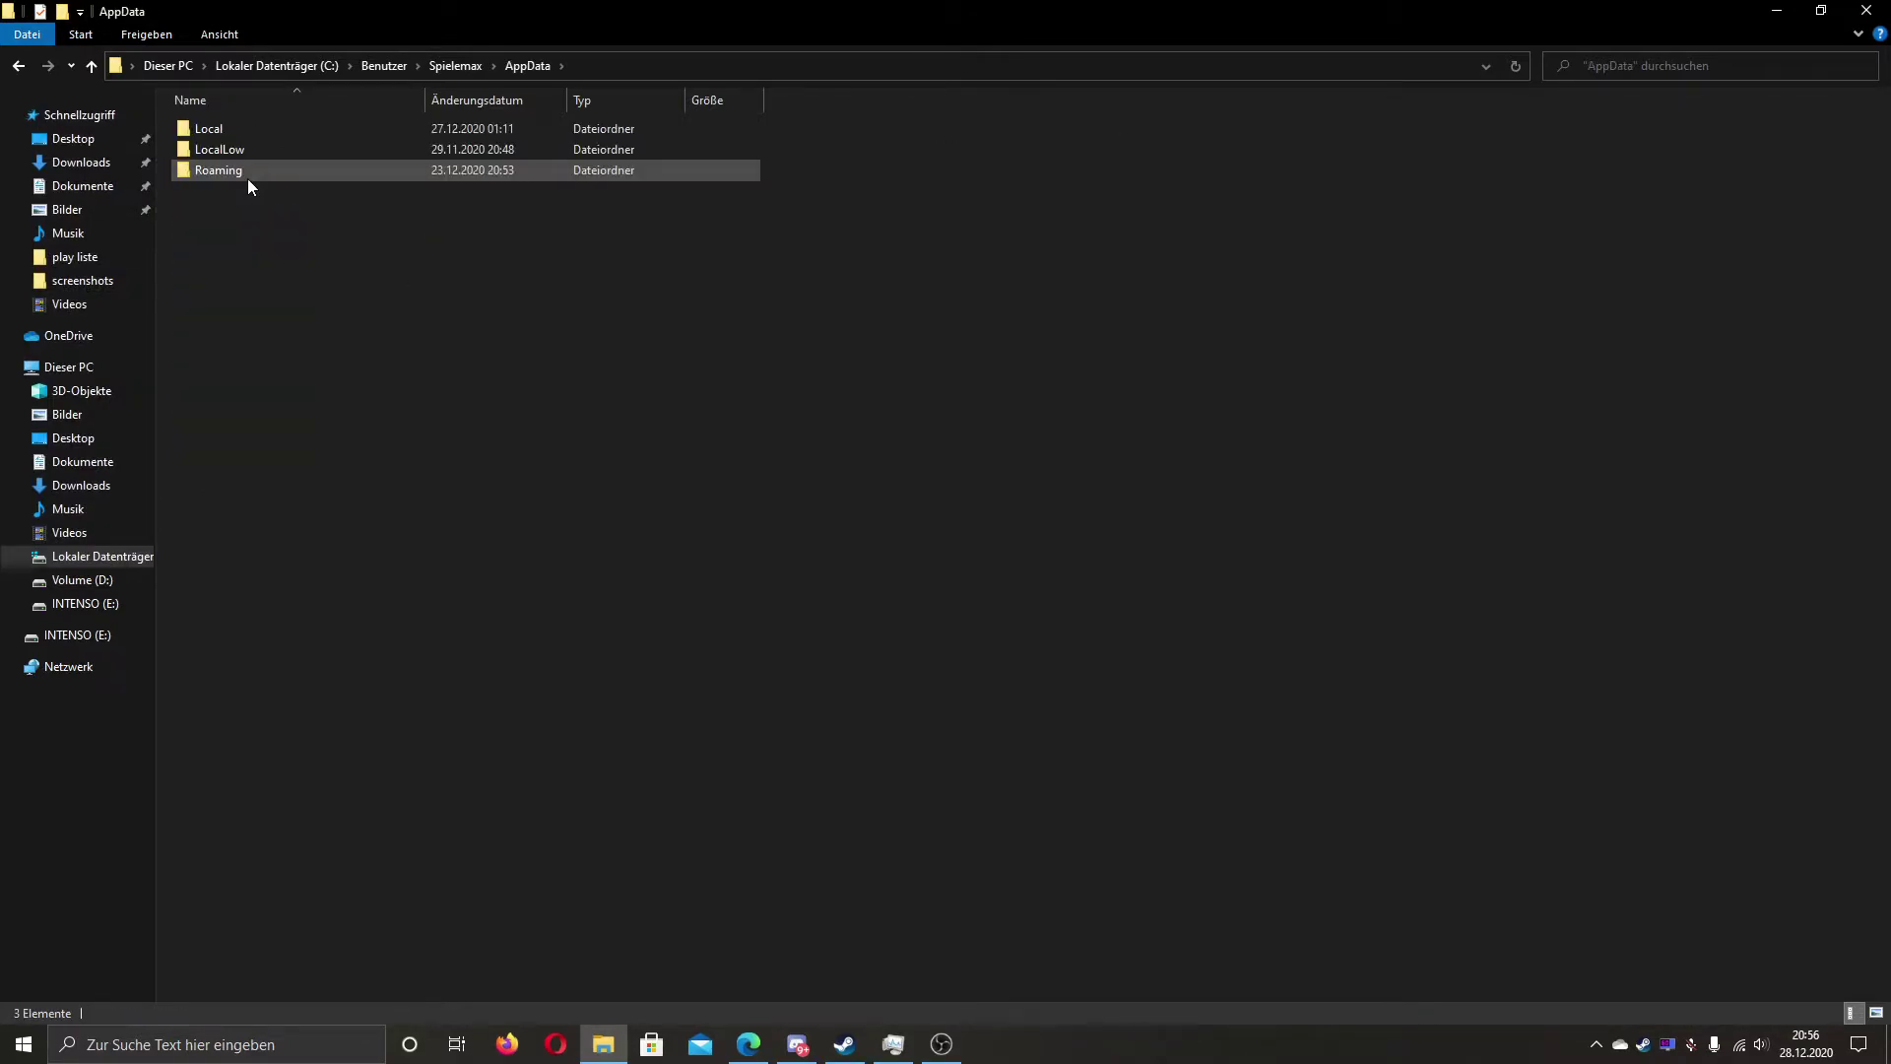
double_click(244, 156)
click(245, 139)
double_click(244, 138)
double_click(245, 137)
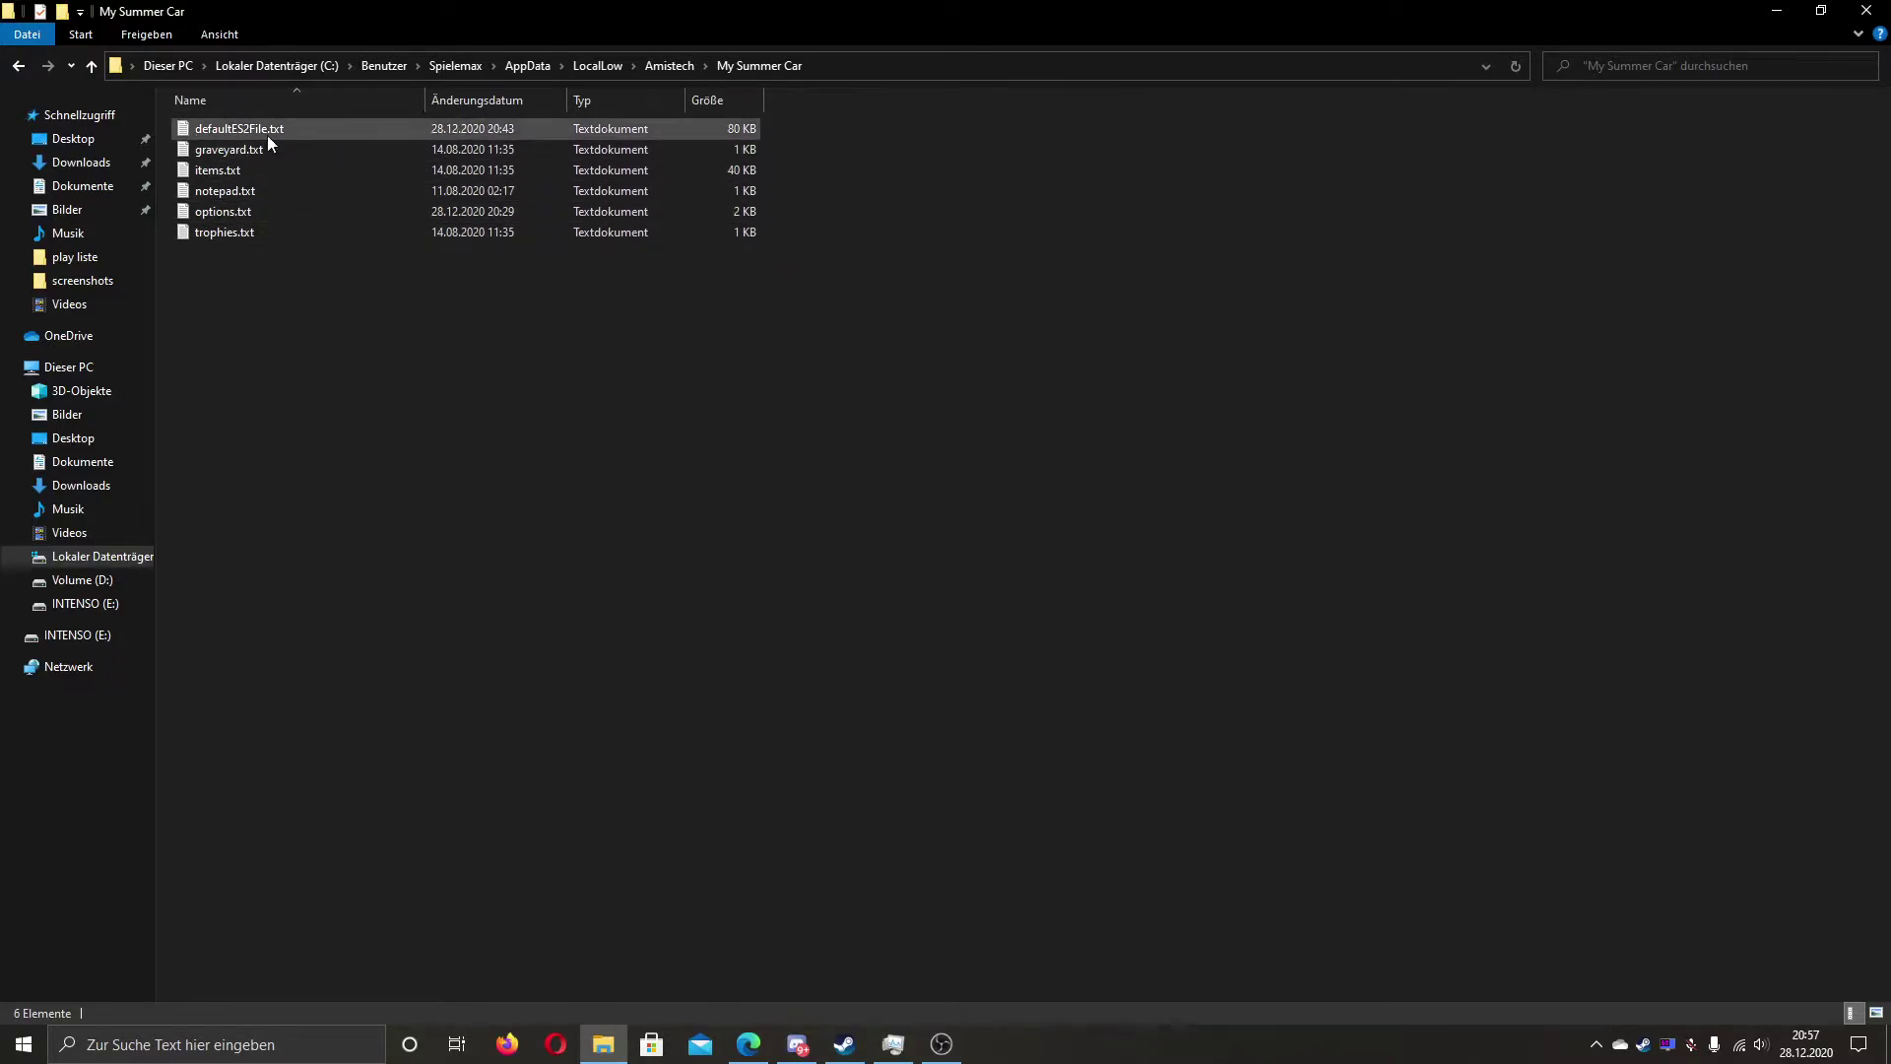
Step: Paste the copied save files into the My Summer Car folder, replacing the existing files with the same names
right_click(412, 402)
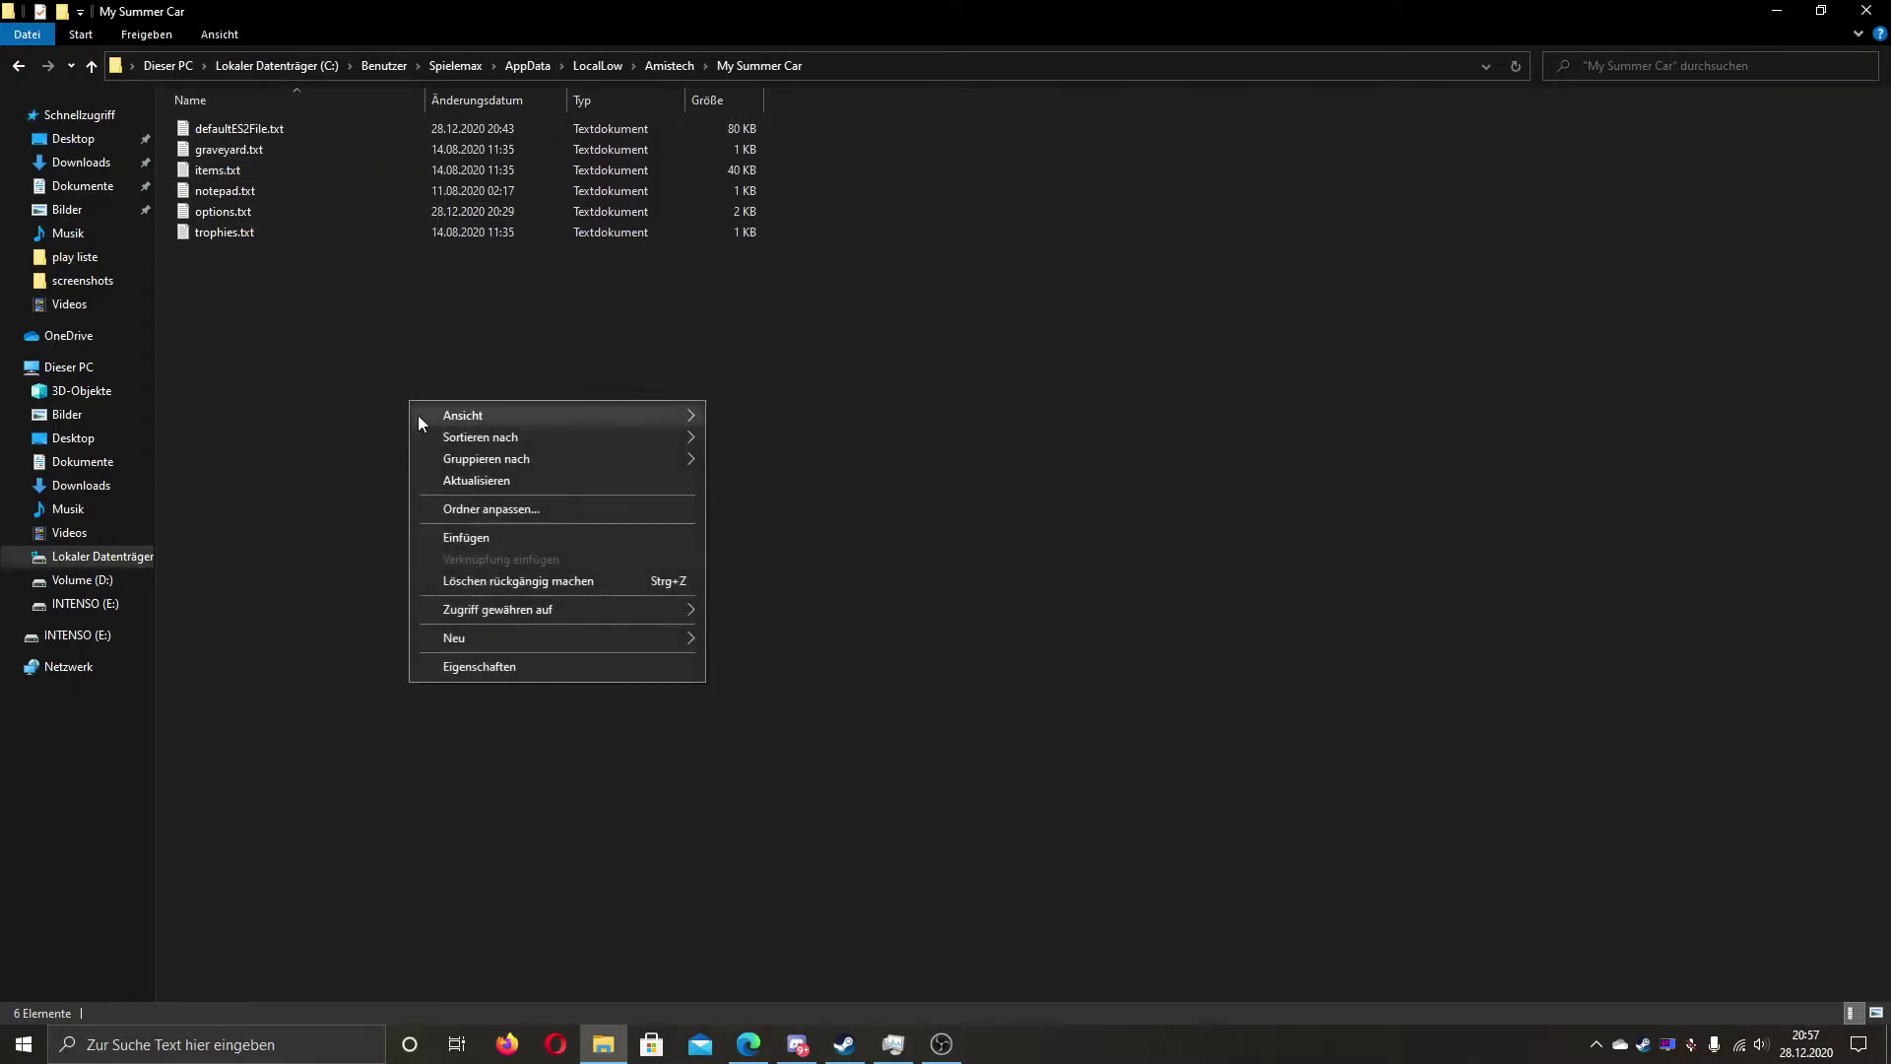
click(510, 539)
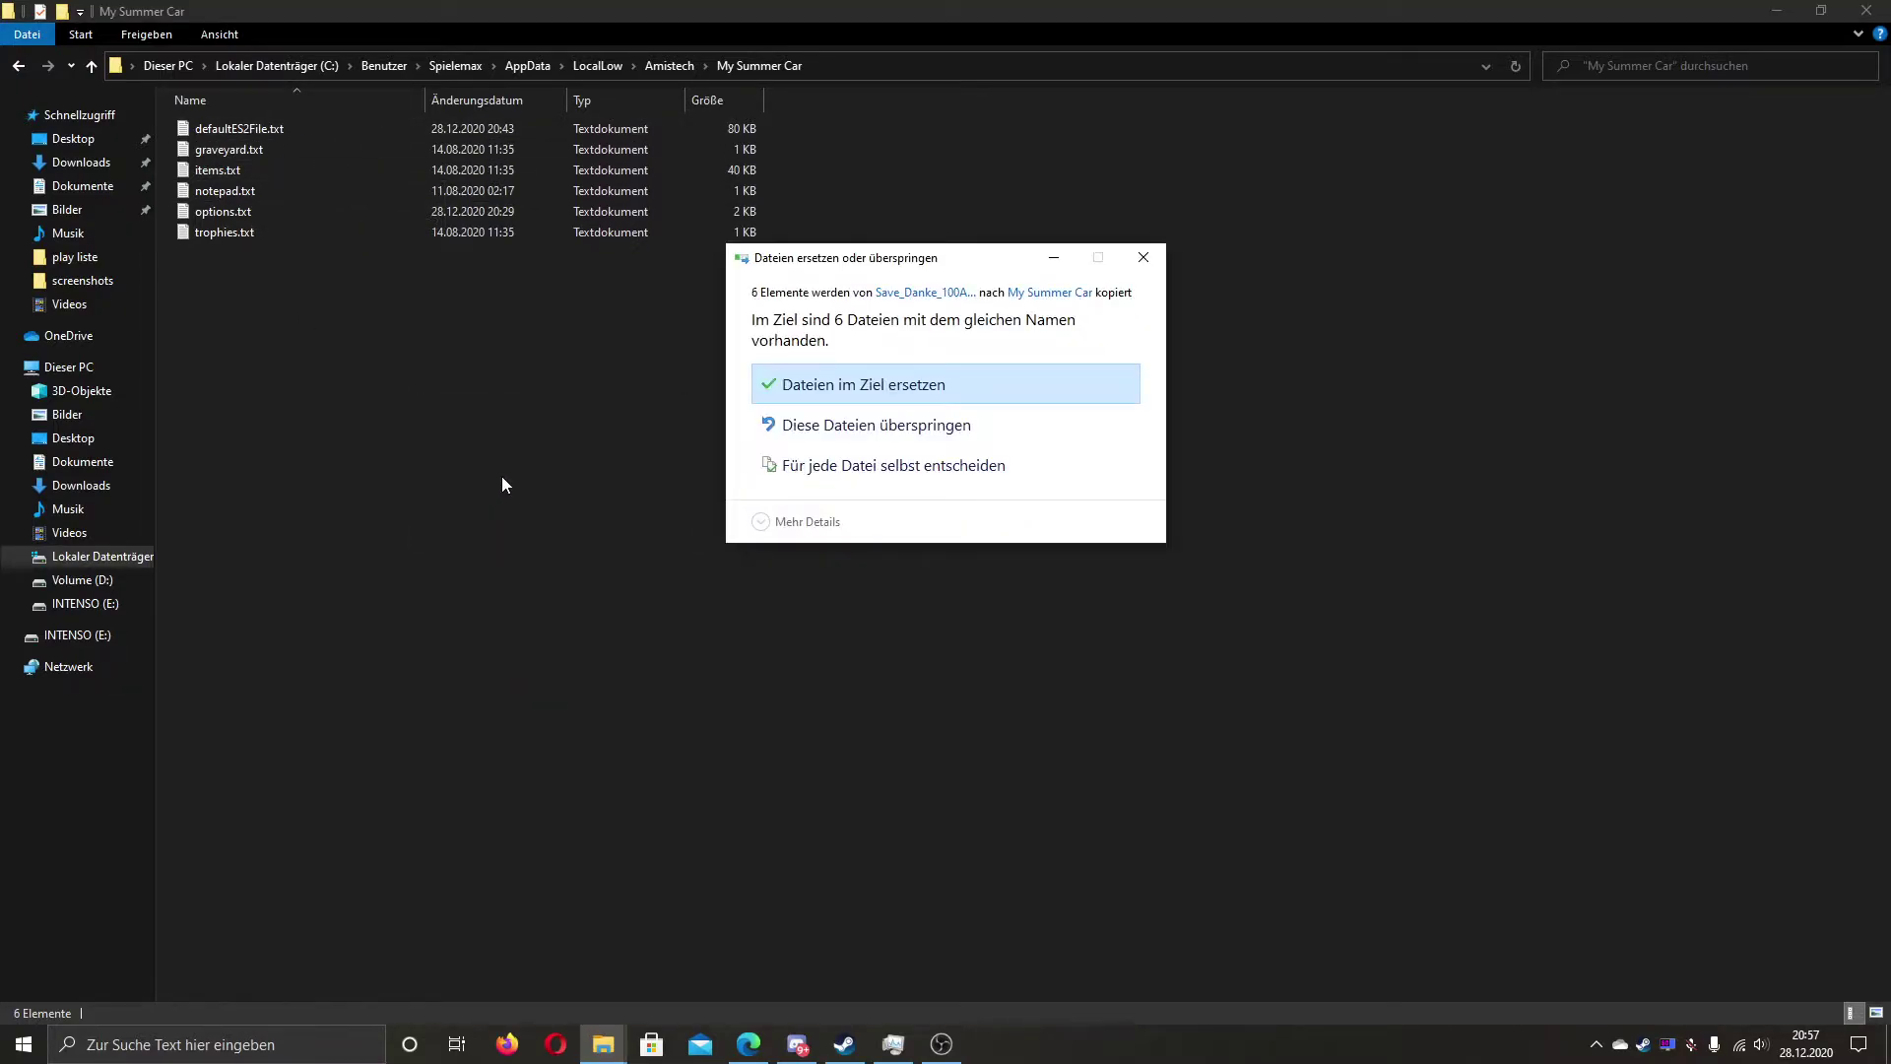
click(784, 375)
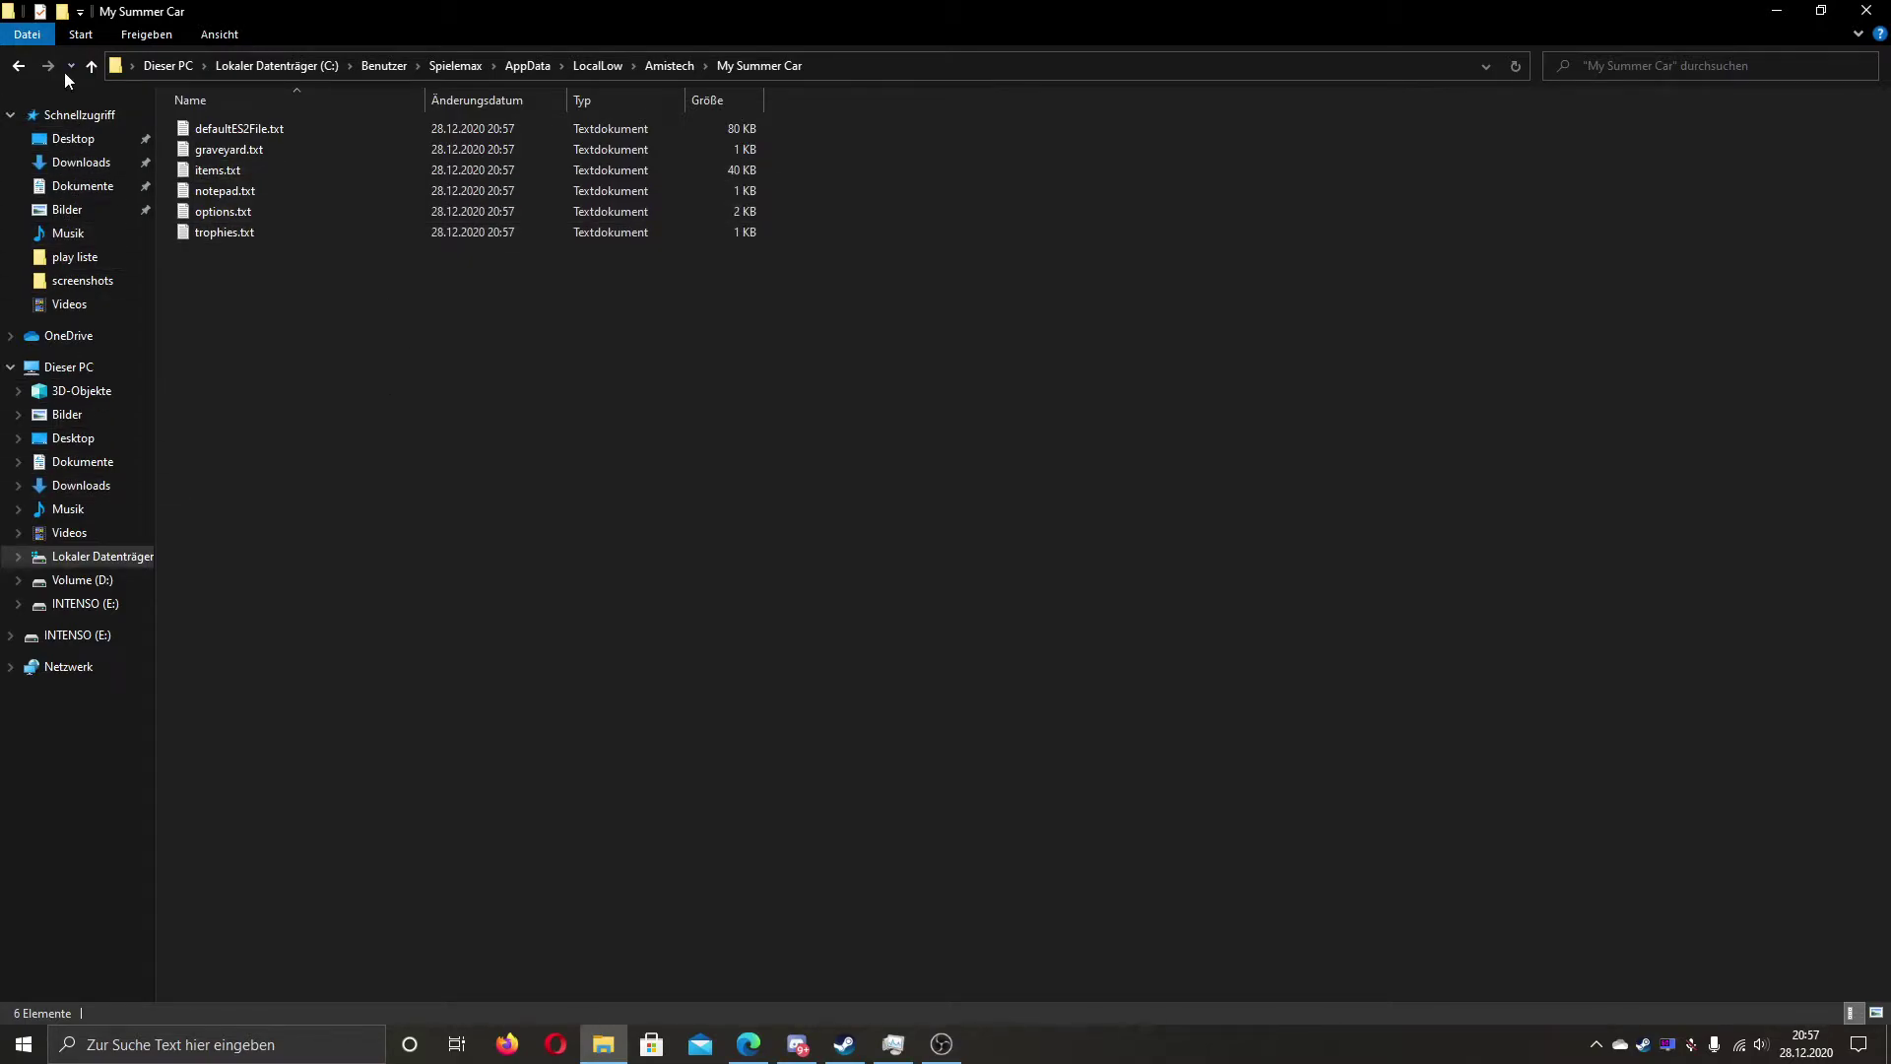
Step: Return to Danke_100Abos.zip and open its Textures folder
click(20, 67)
click(20, 67)
click(20, 67)
click(20, 67)
click(20, 67)
click(20, 67)
click(20, 67)
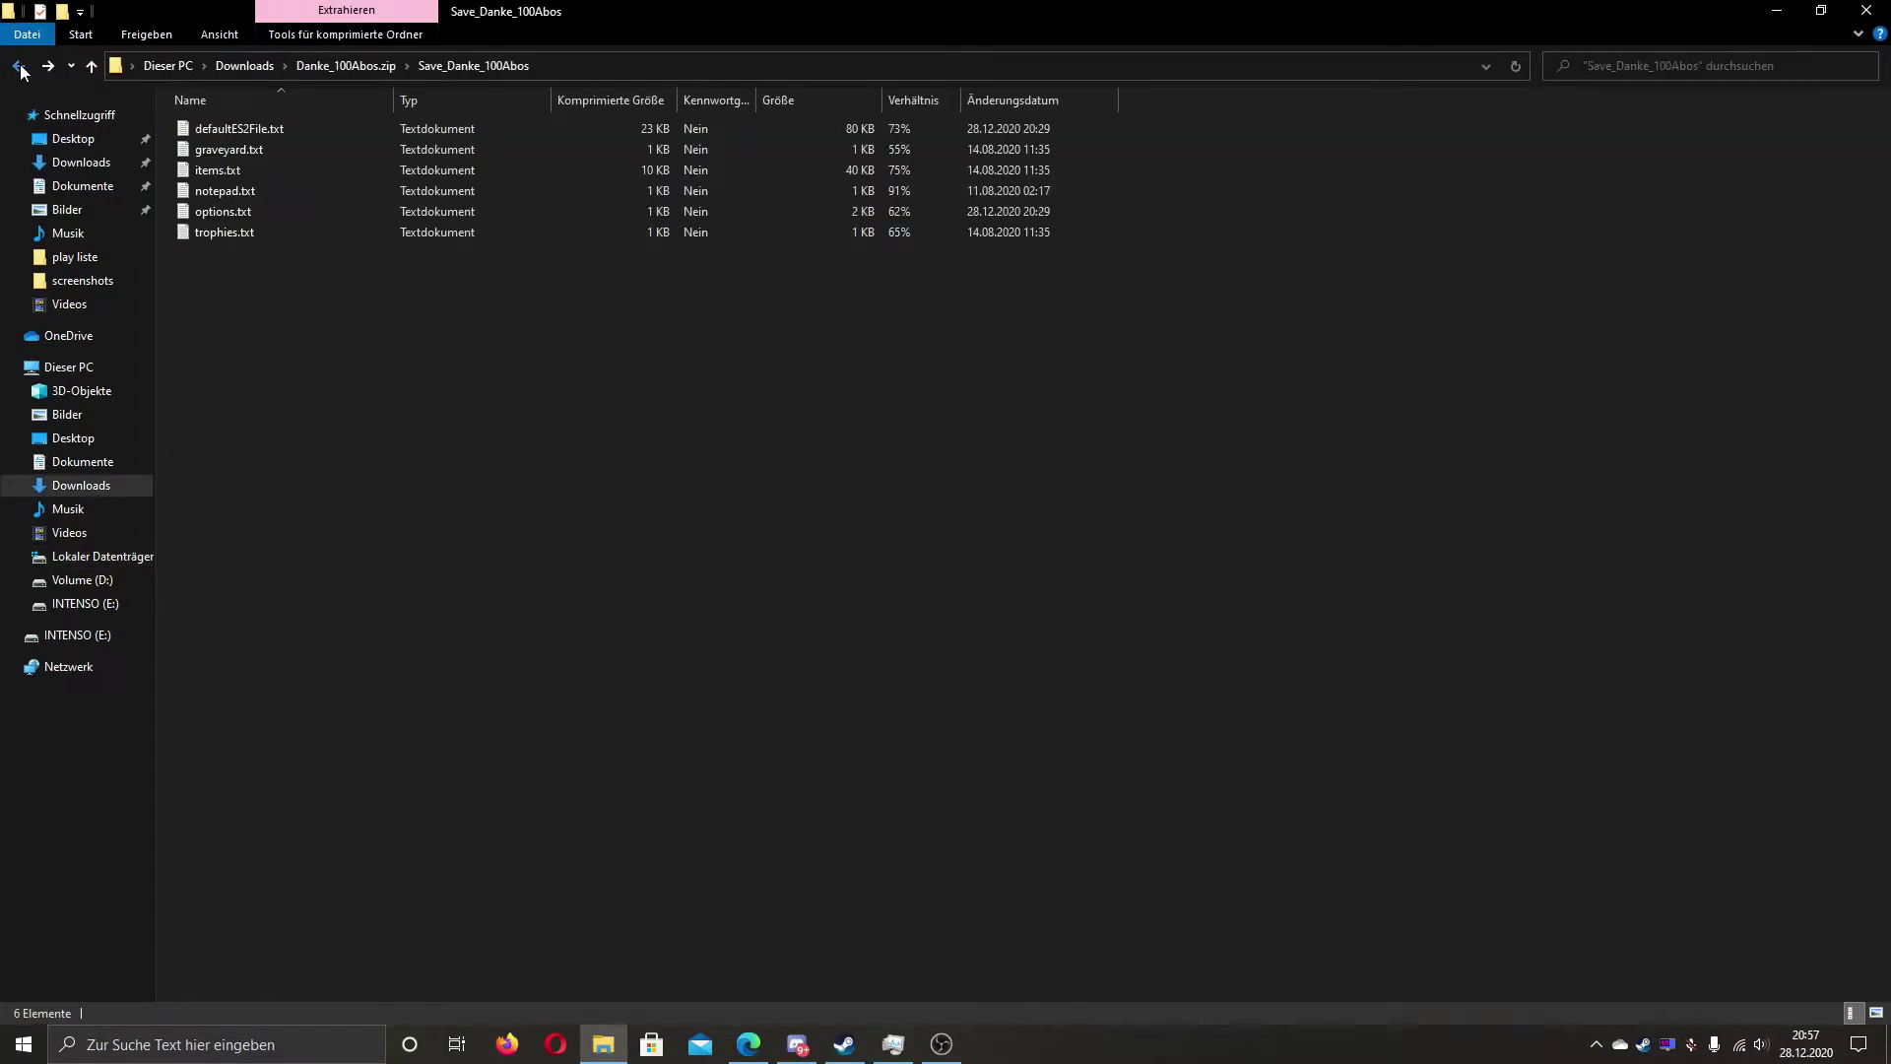
click(20, 67)
double_click(285, 156)
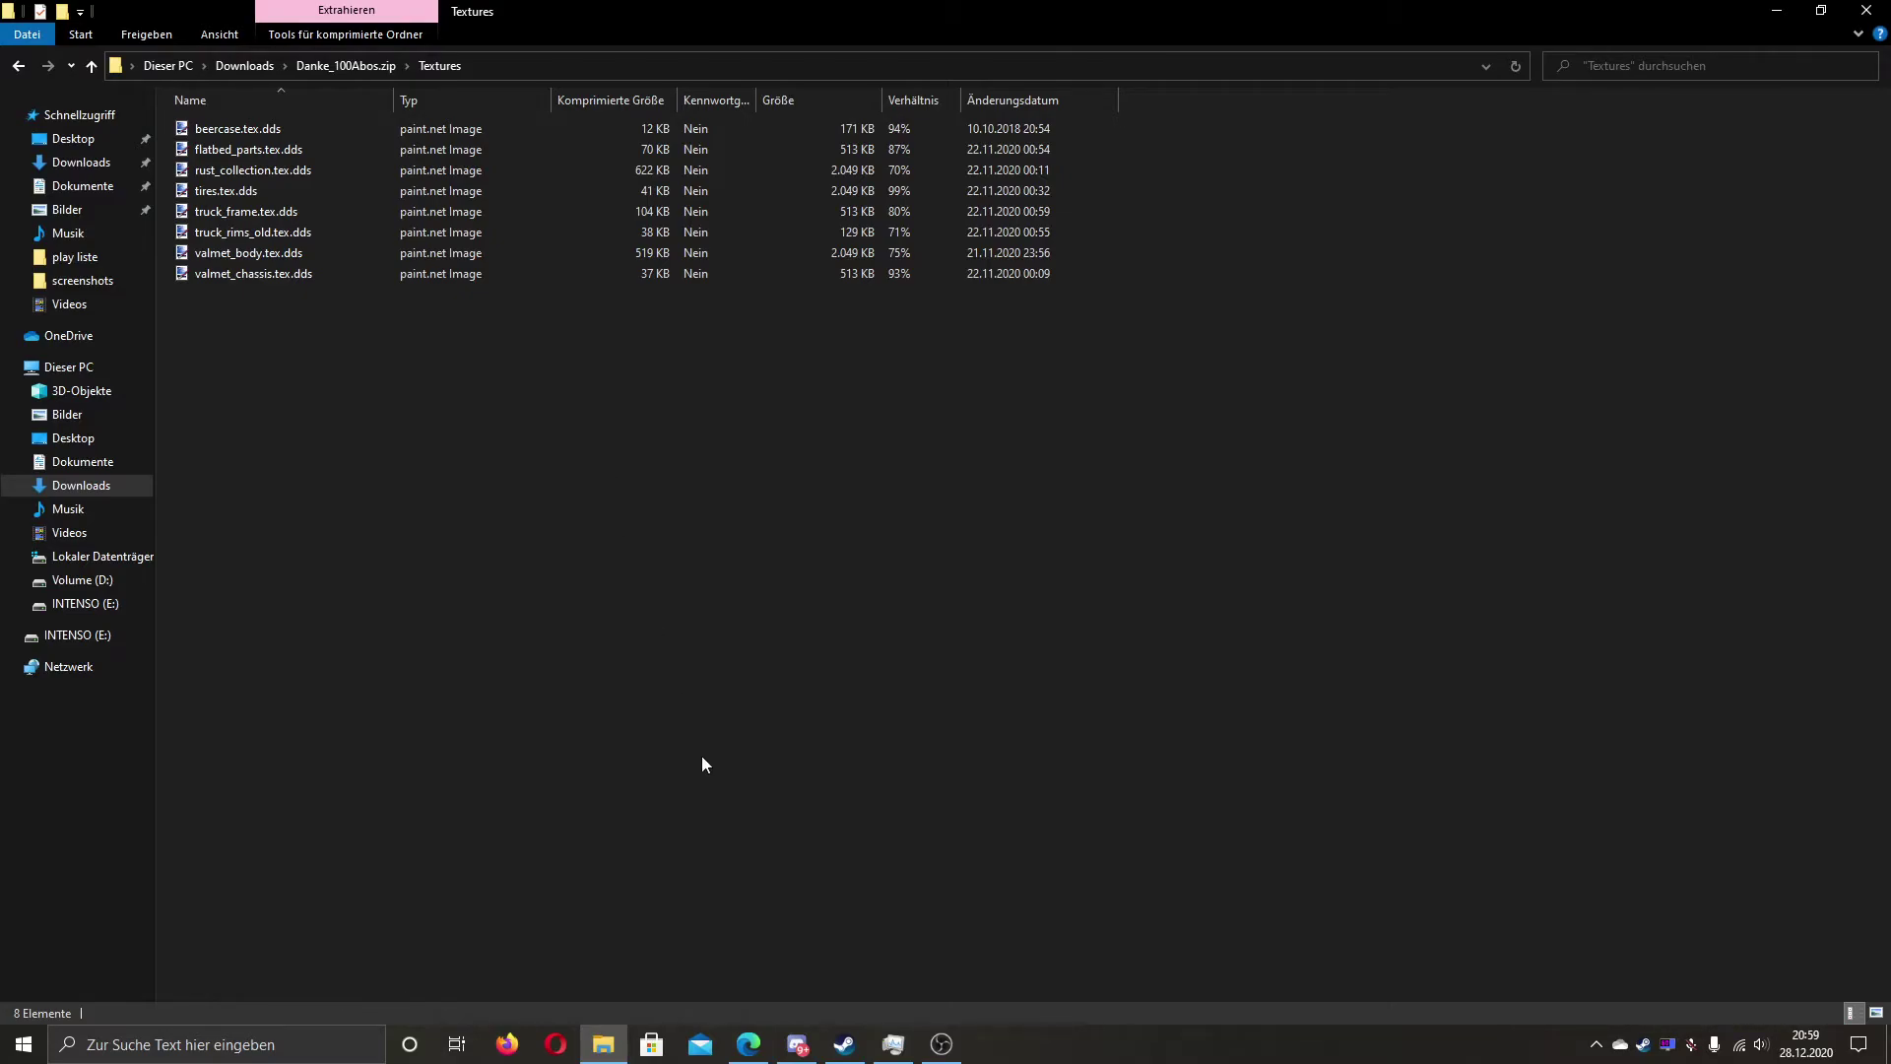
Step: Switch to Steam and open the My Summer Car installation folder from the game's local files properties
click(845, 1045)
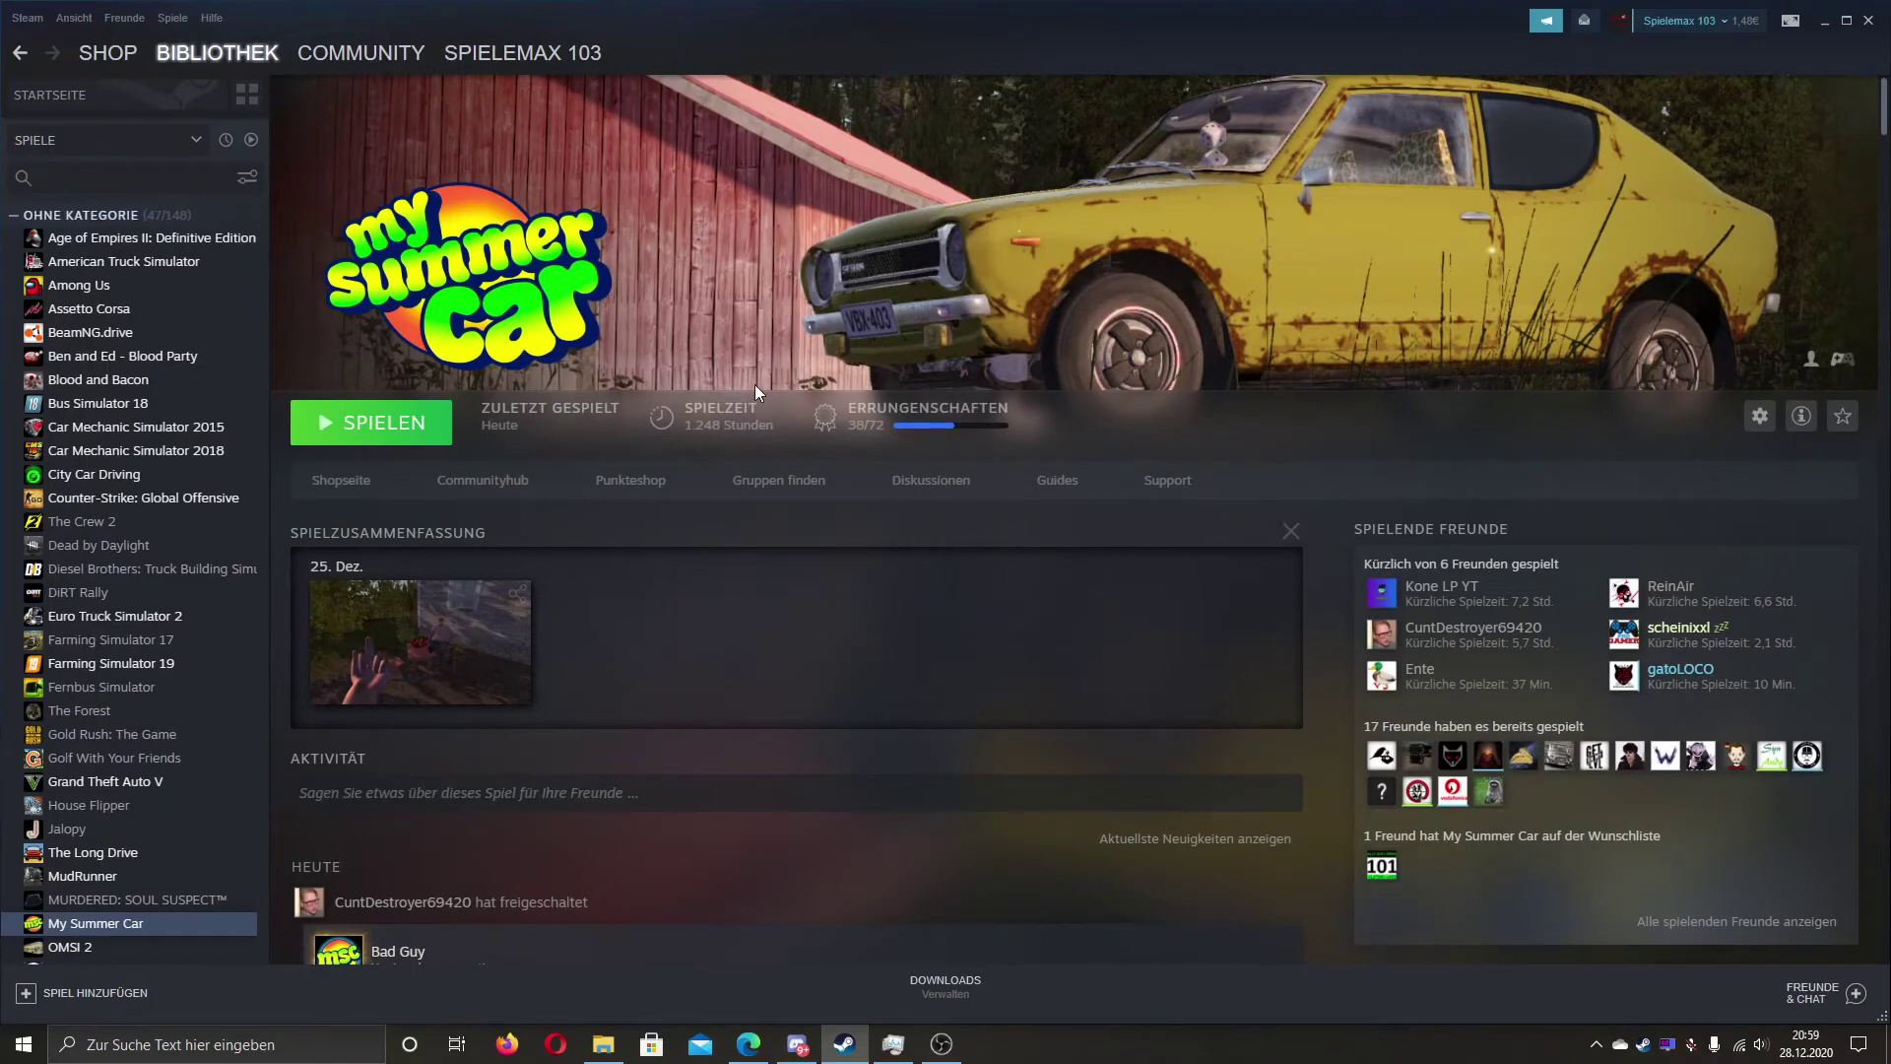
right_click(122, 919)
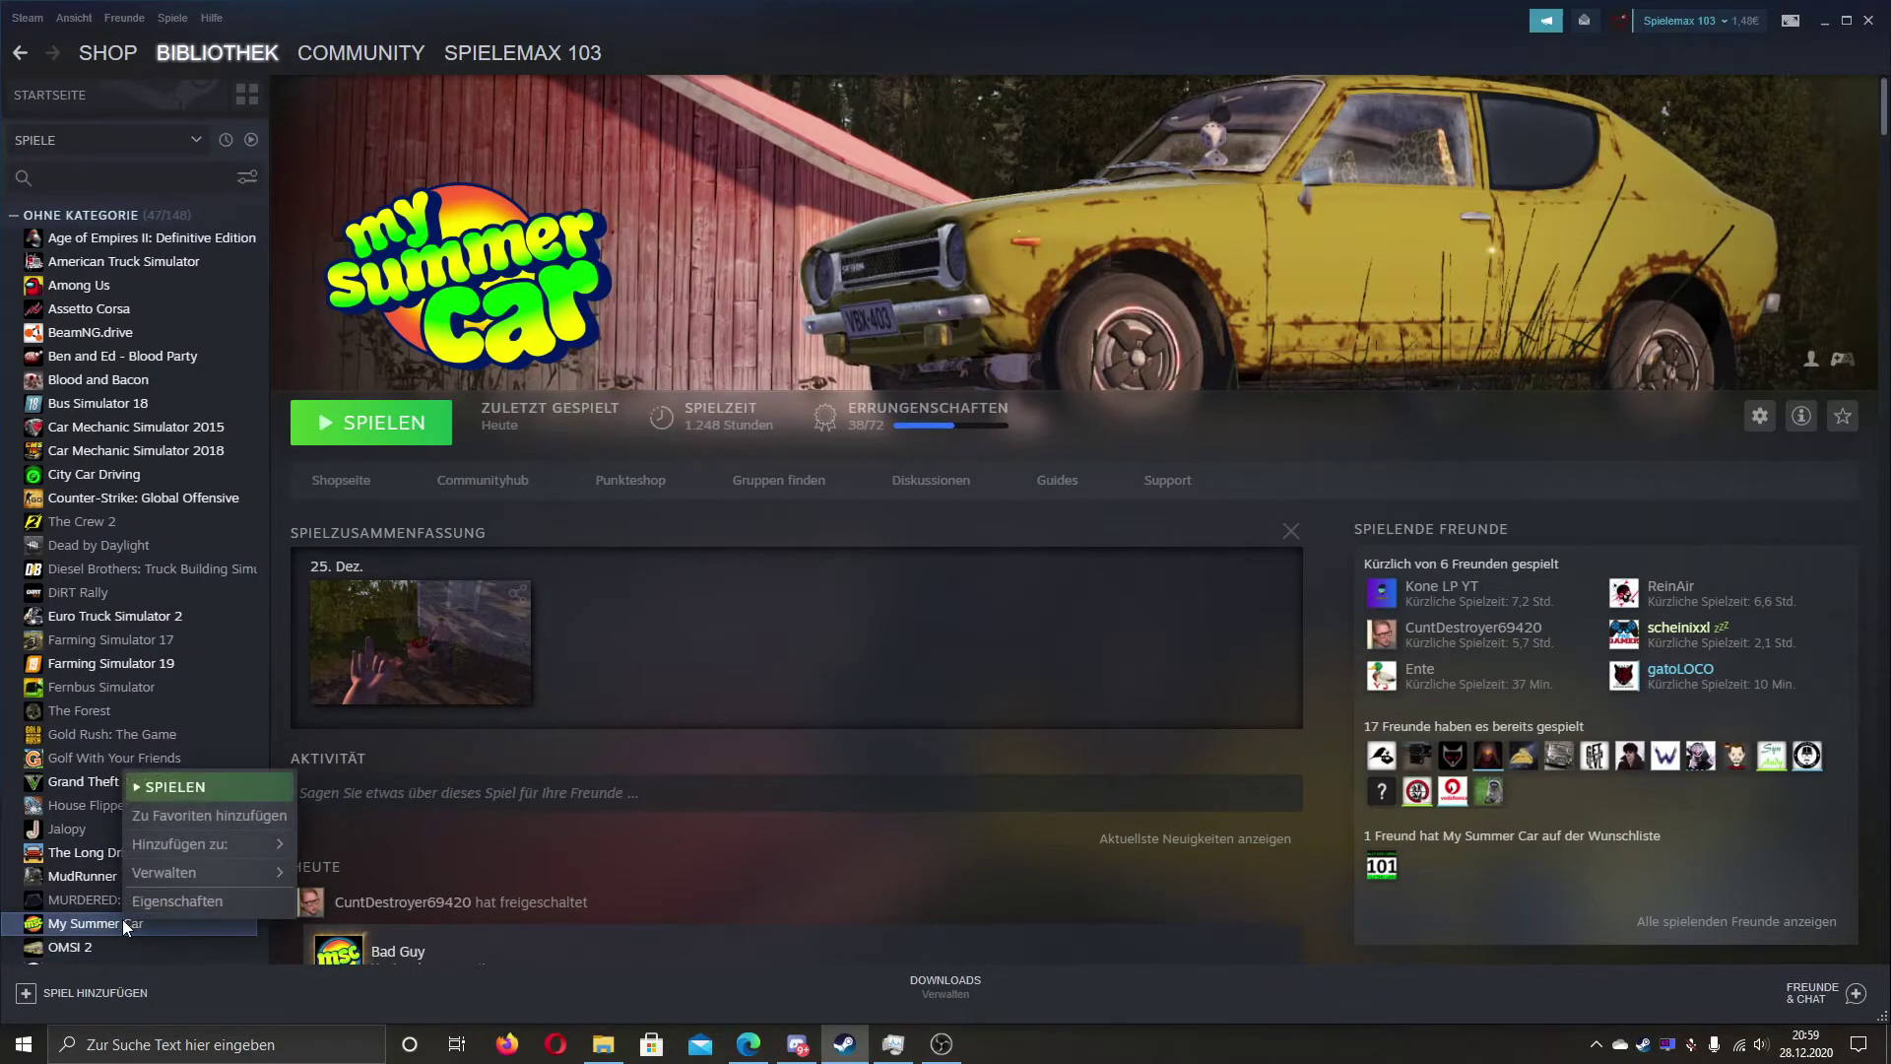
click(191, 905)
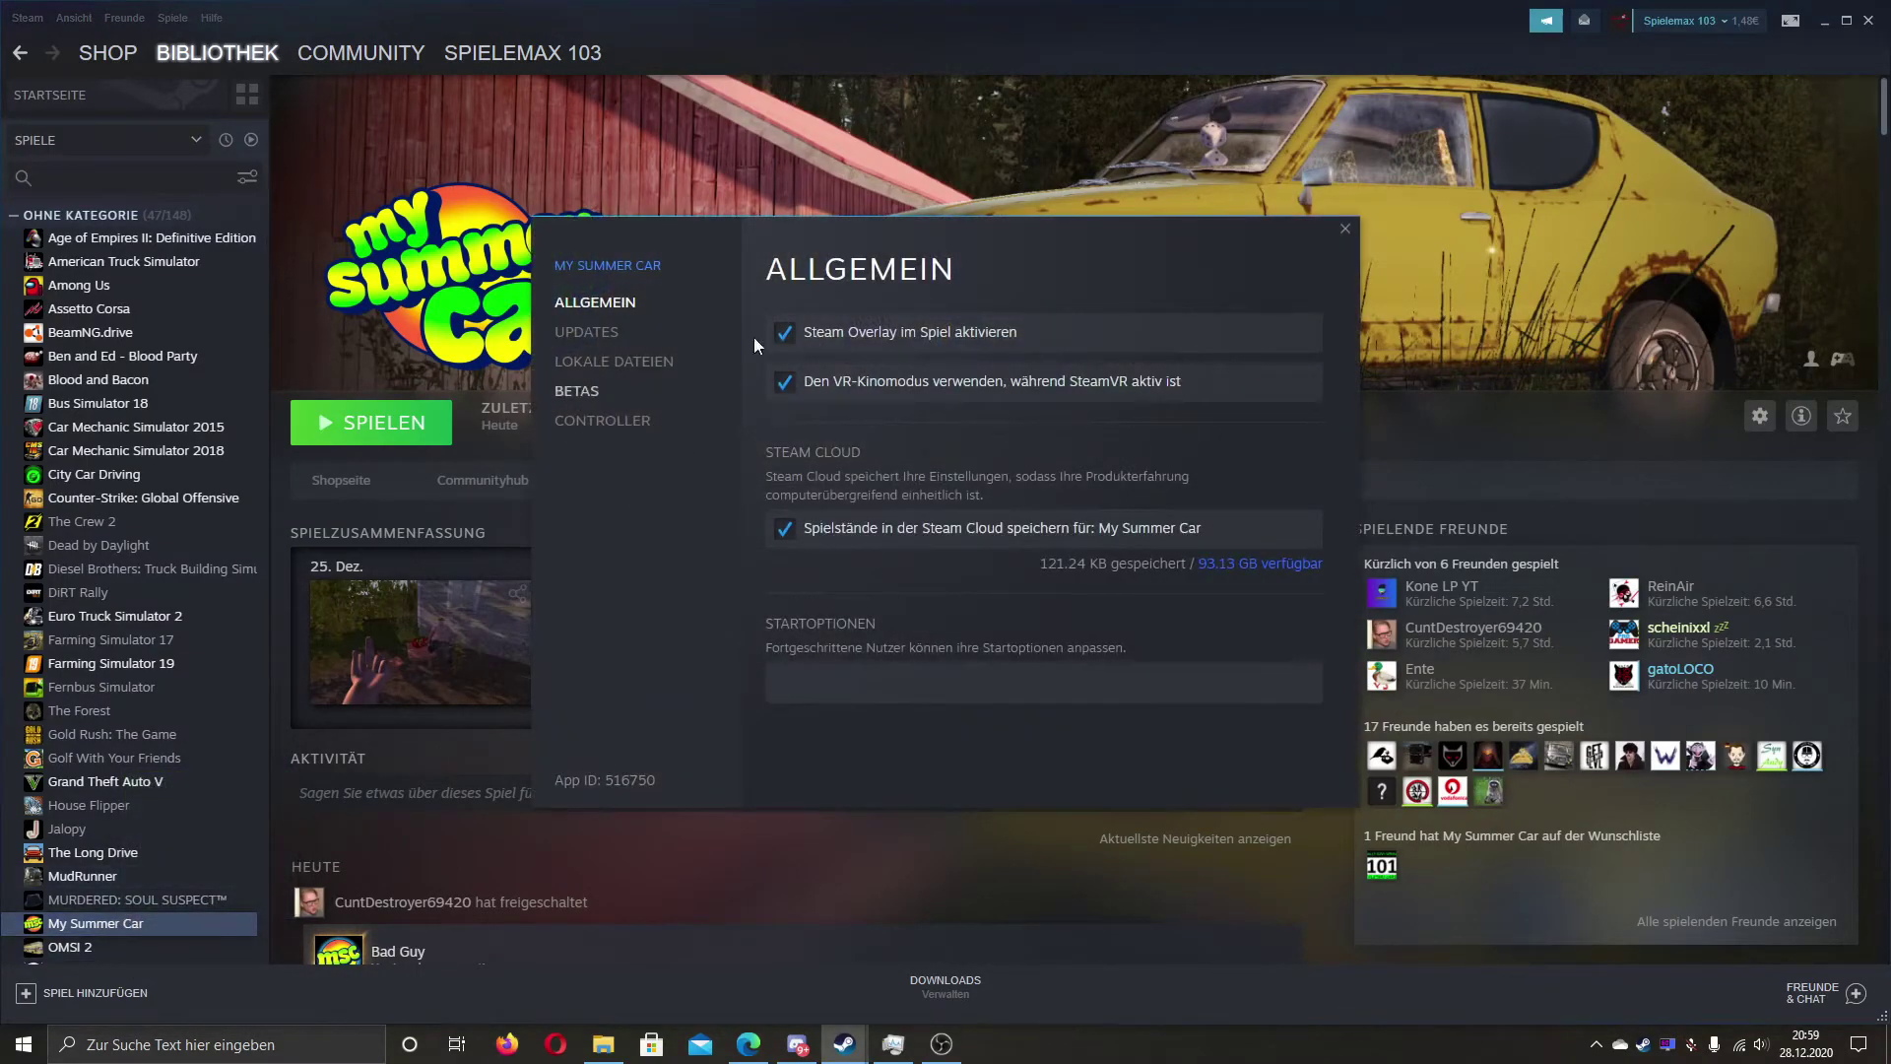
click(572, 359)
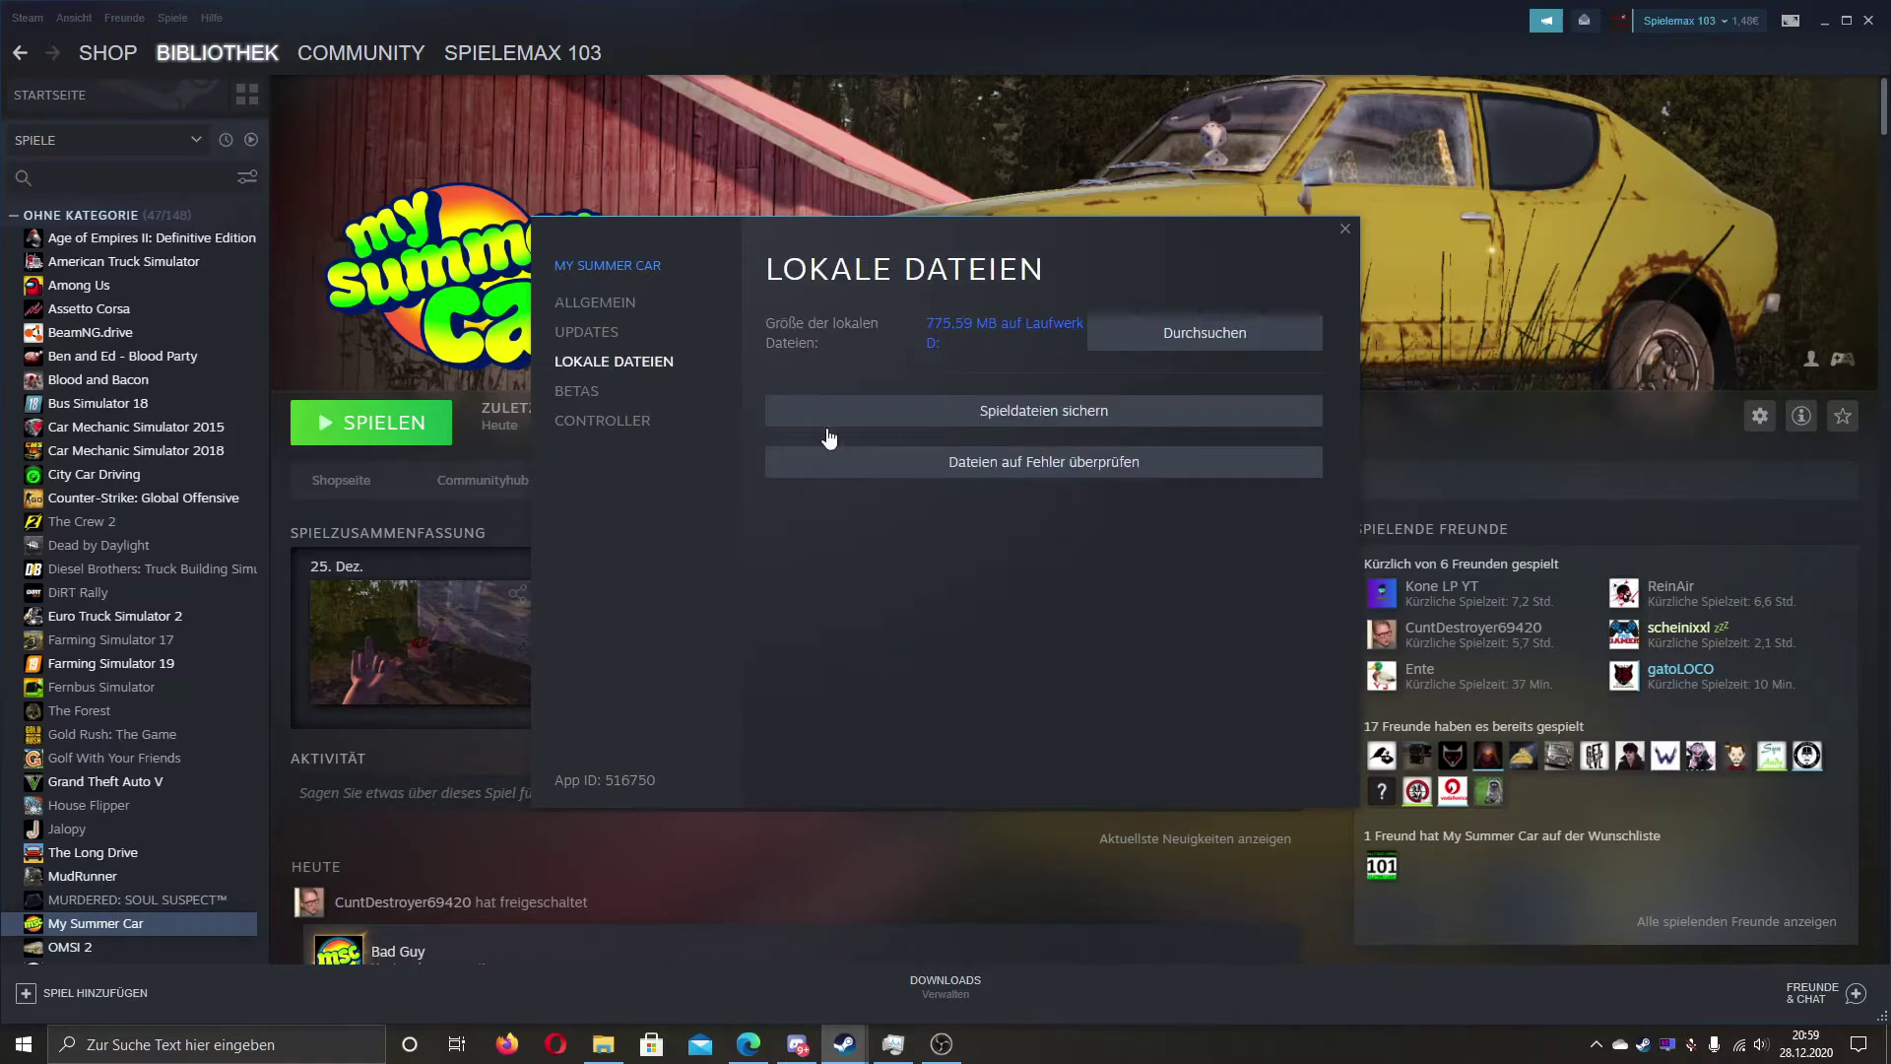
click(1189, 340)
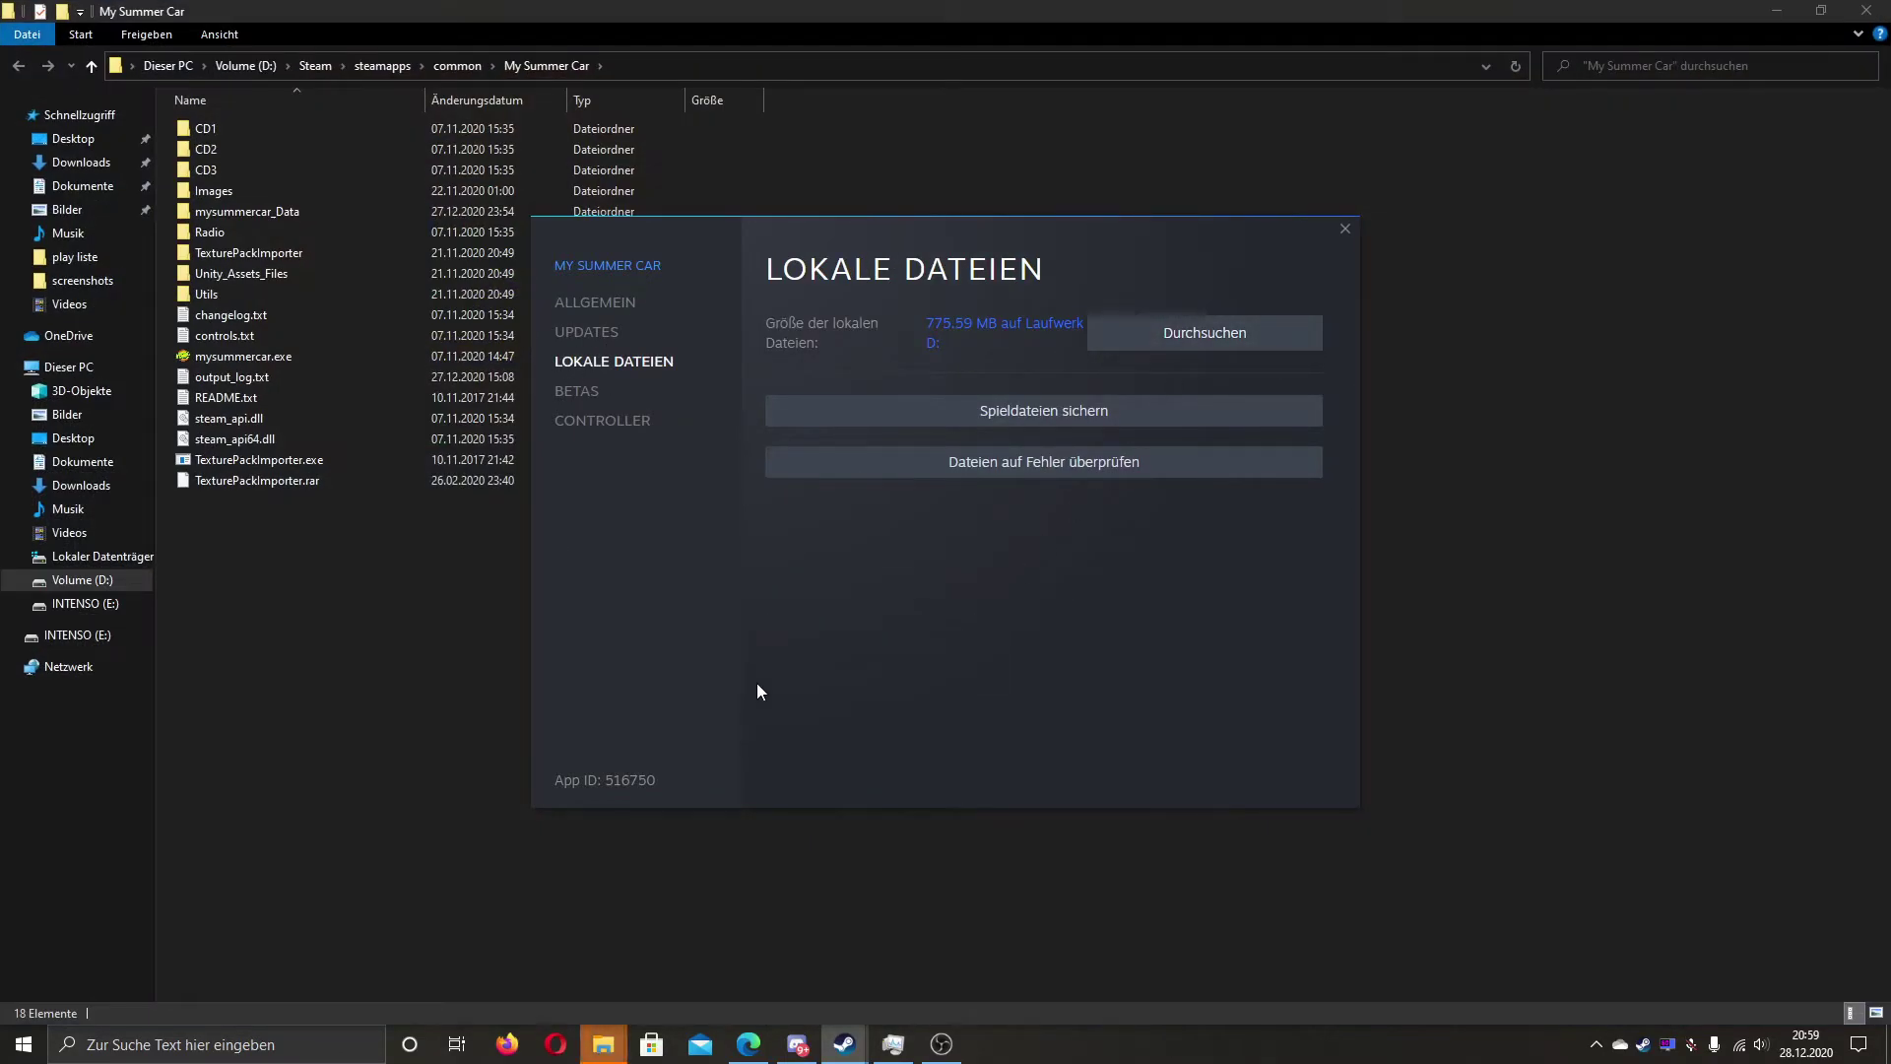
click(1345, 230)
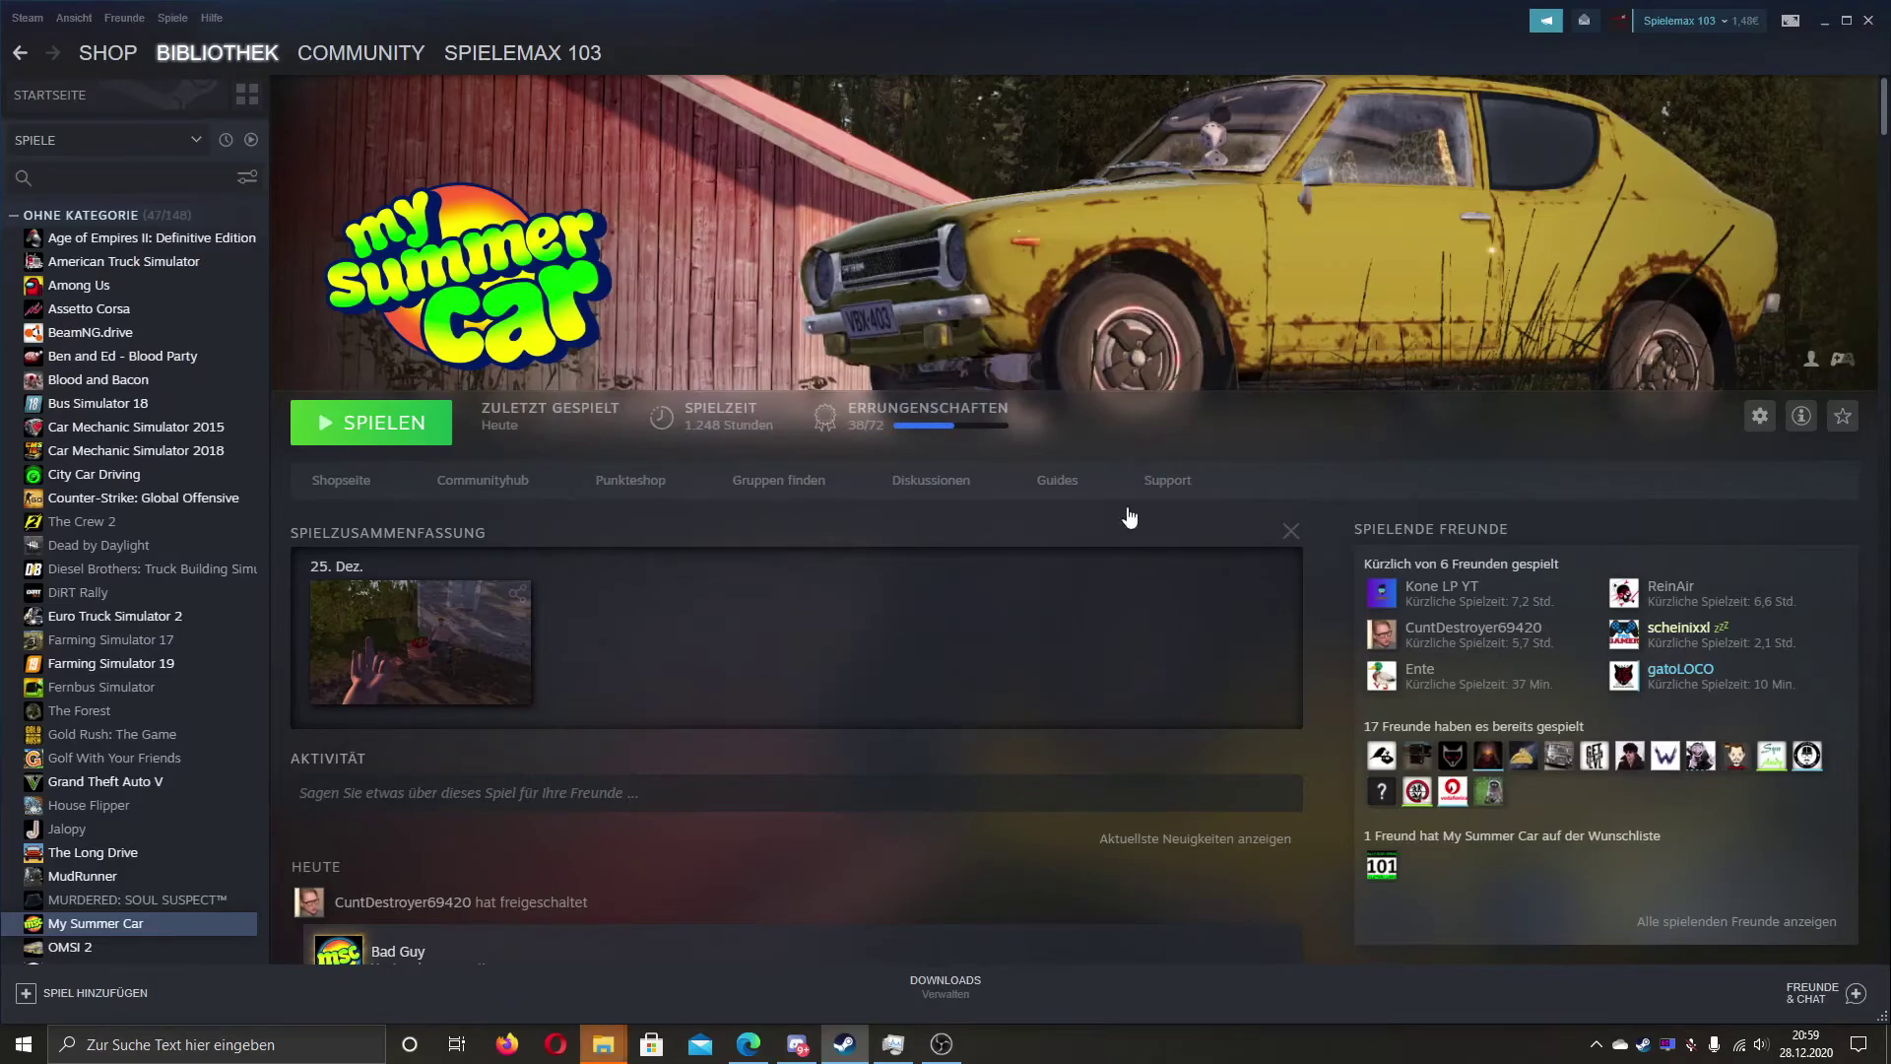
mouse_move(604, 1044)
click(695, 946)
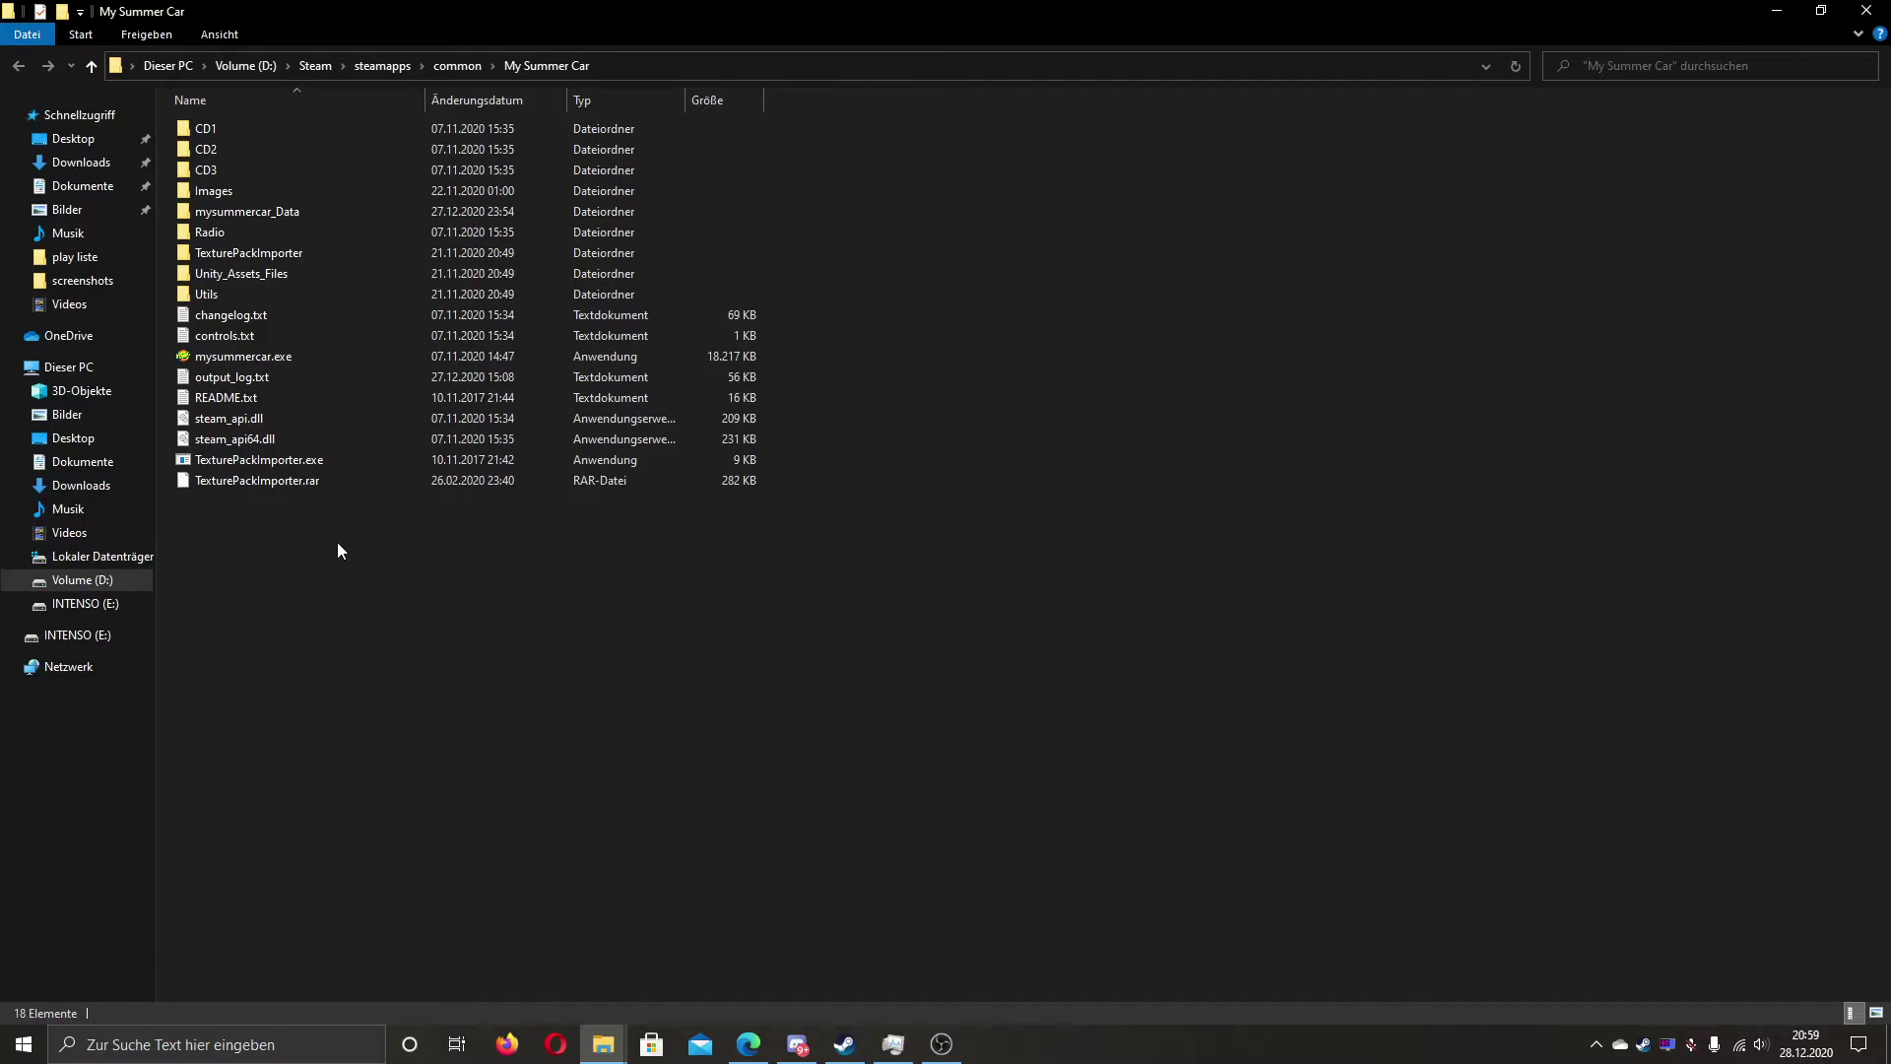
Step: Look over the TexturePackImporter files and folders in the game's installation folder
click(287, 480)
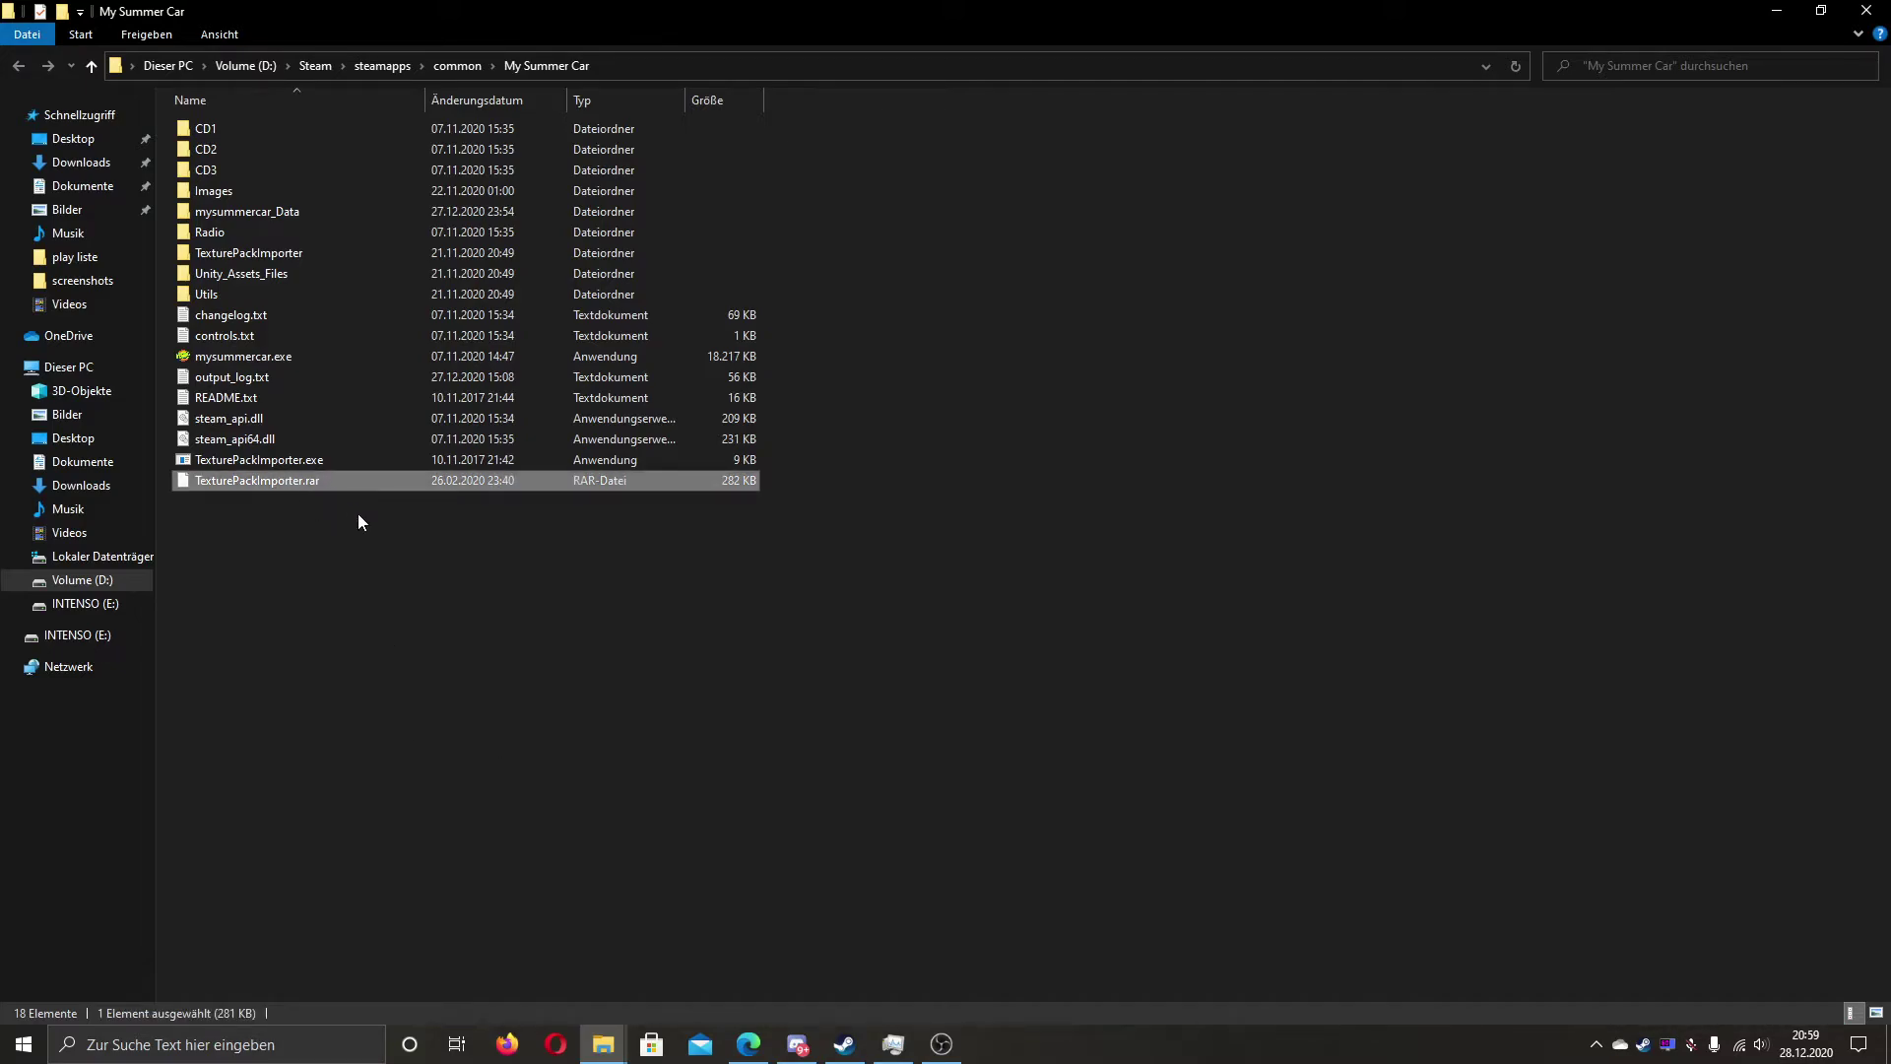
click(228, 463)
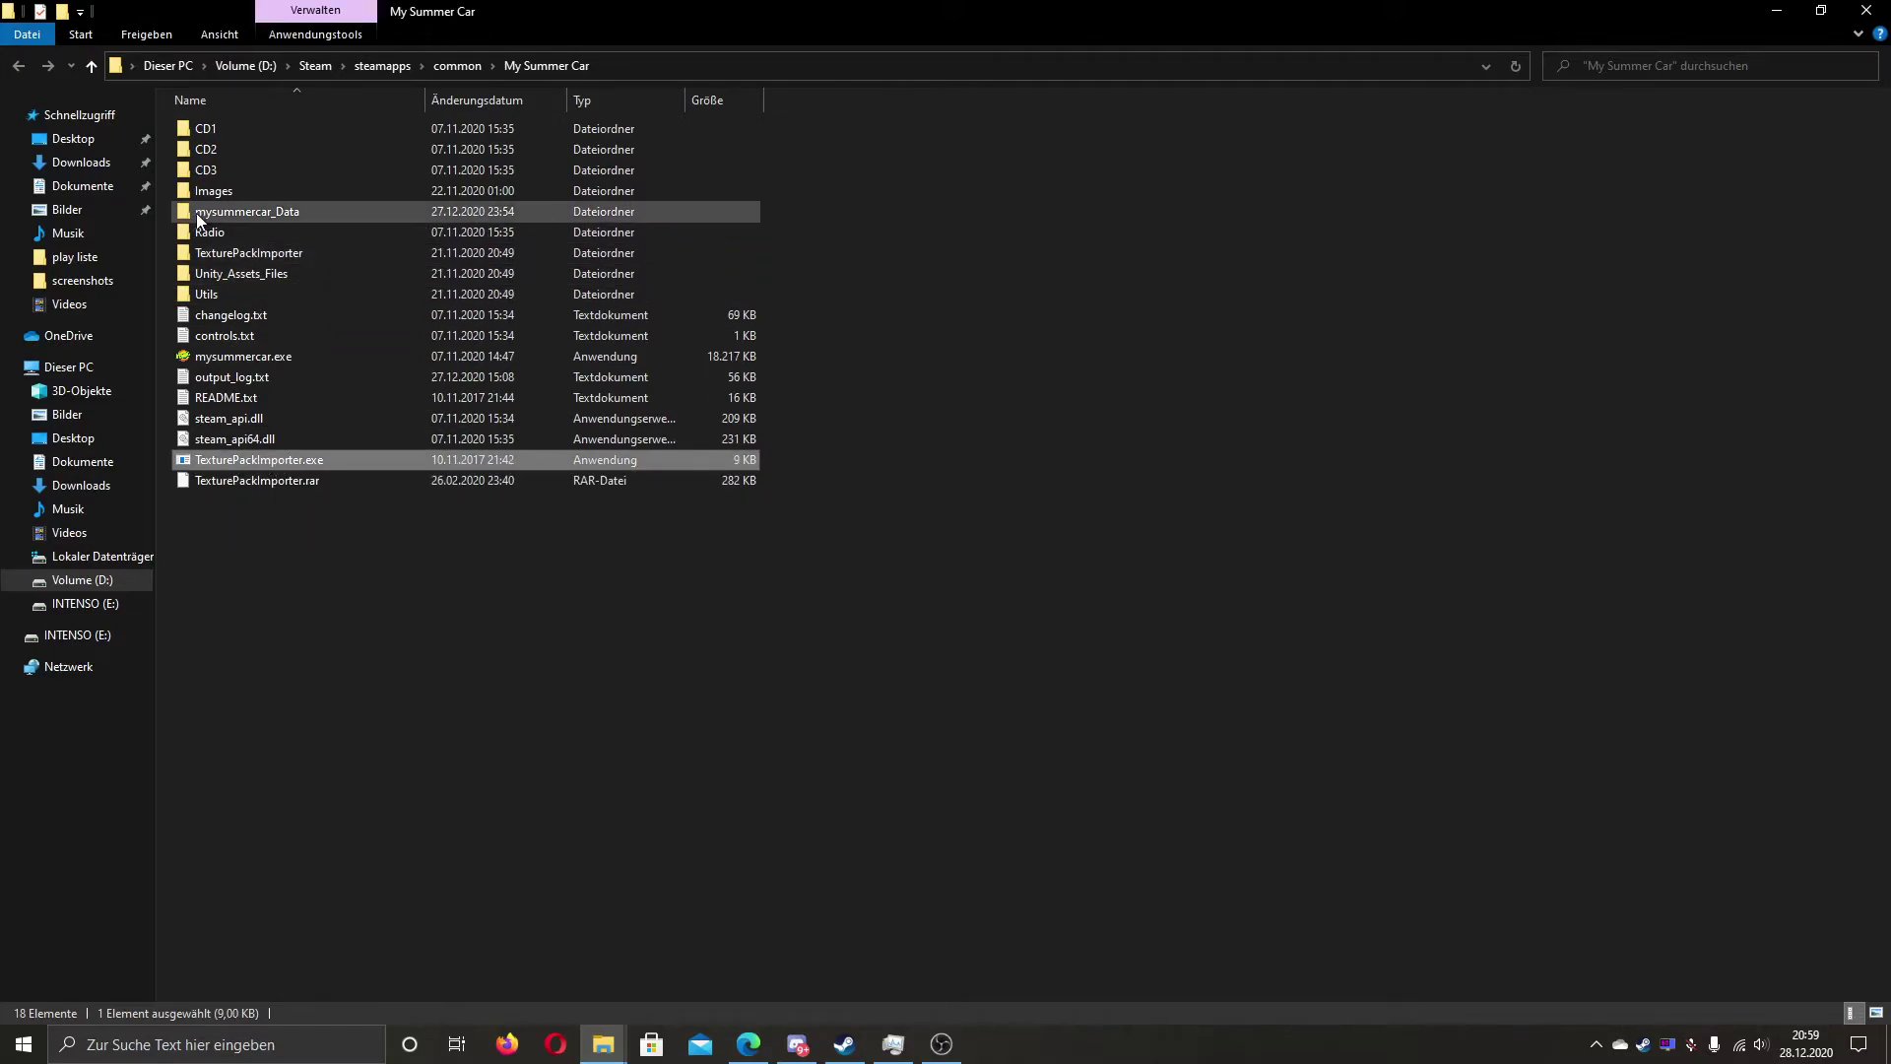
click(347, 273)
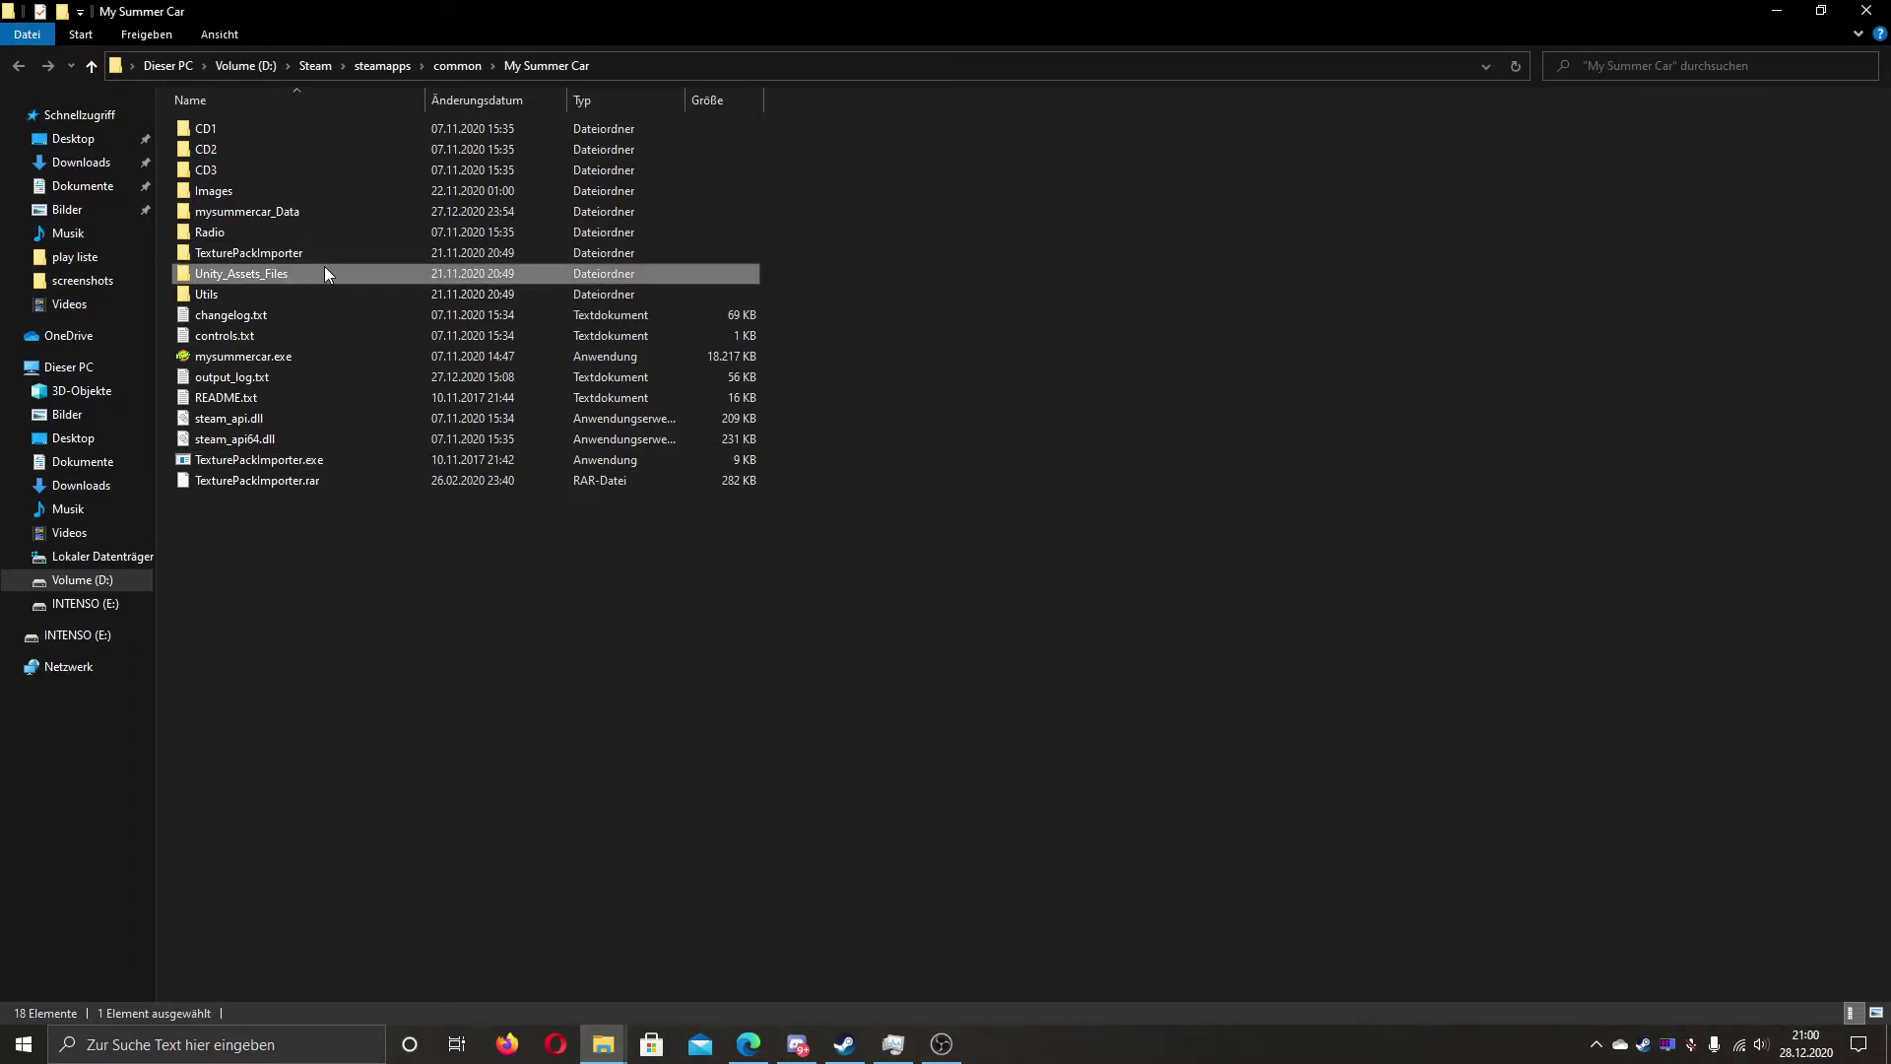
click(297, 254)
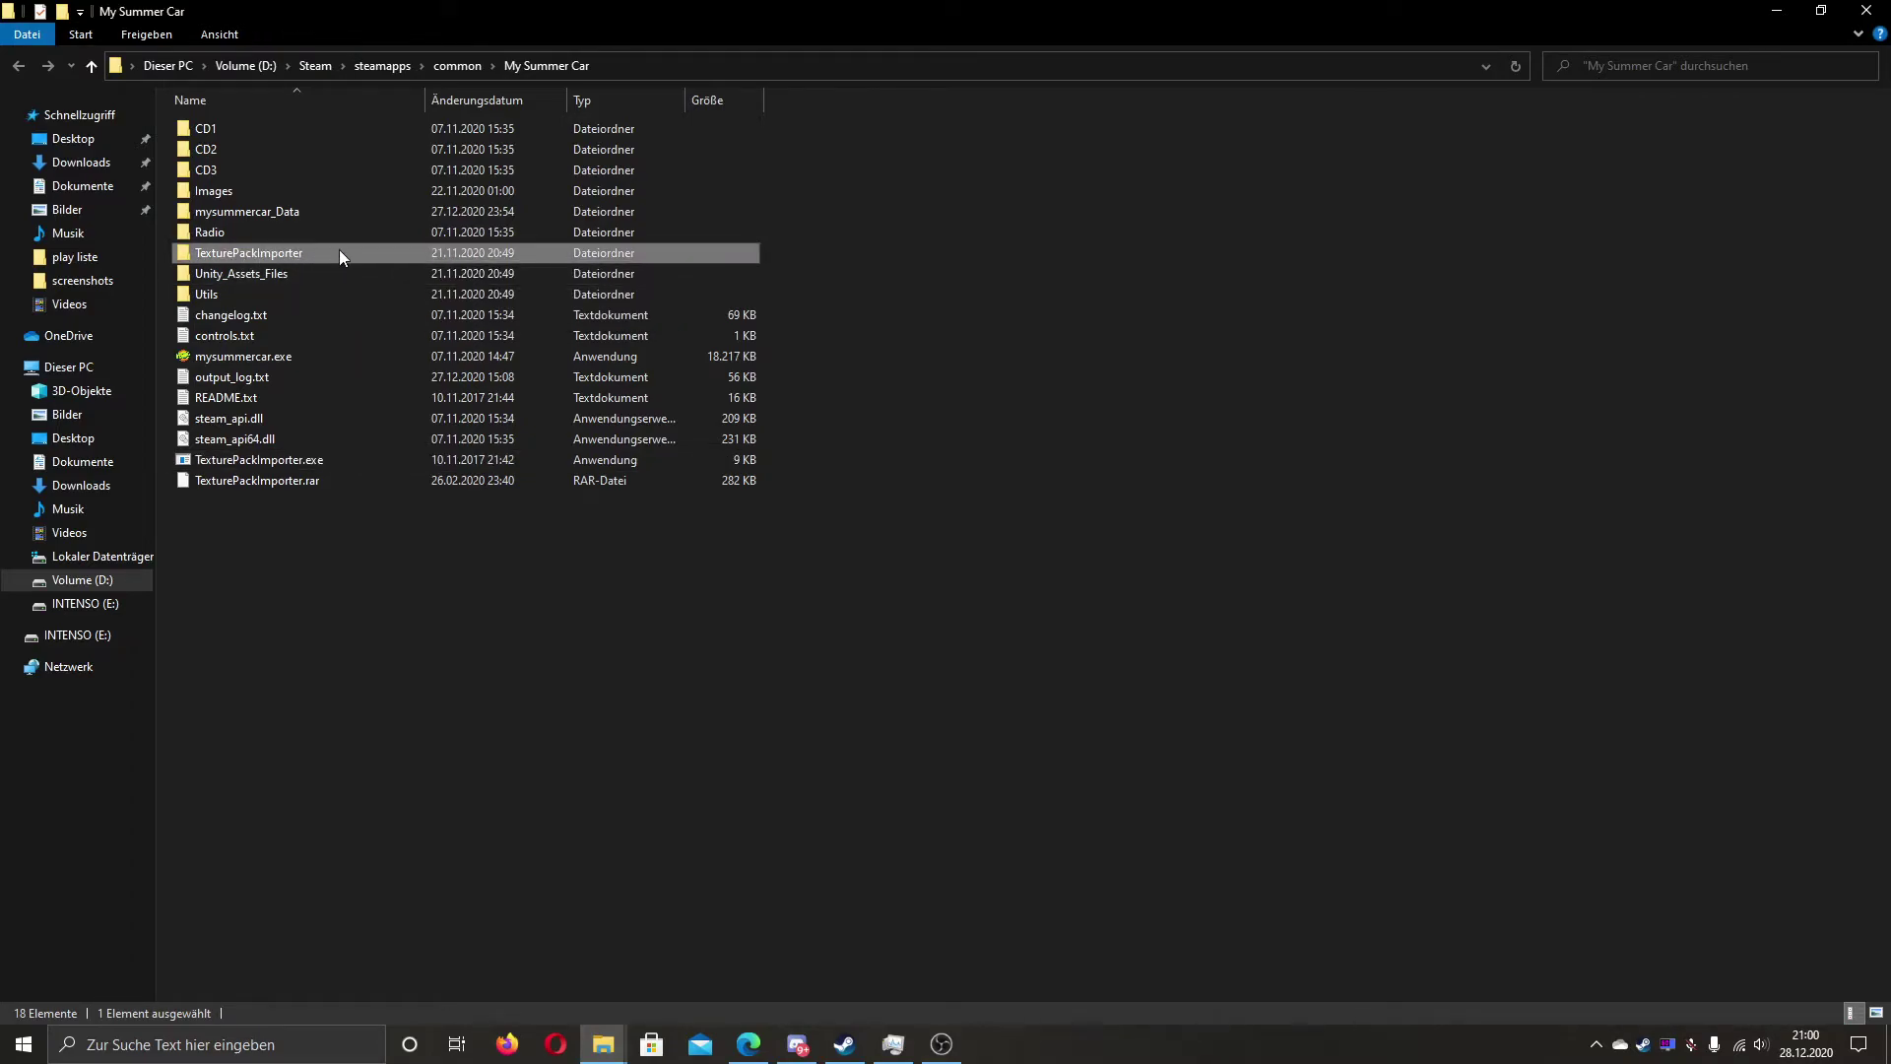
click(229, 227)
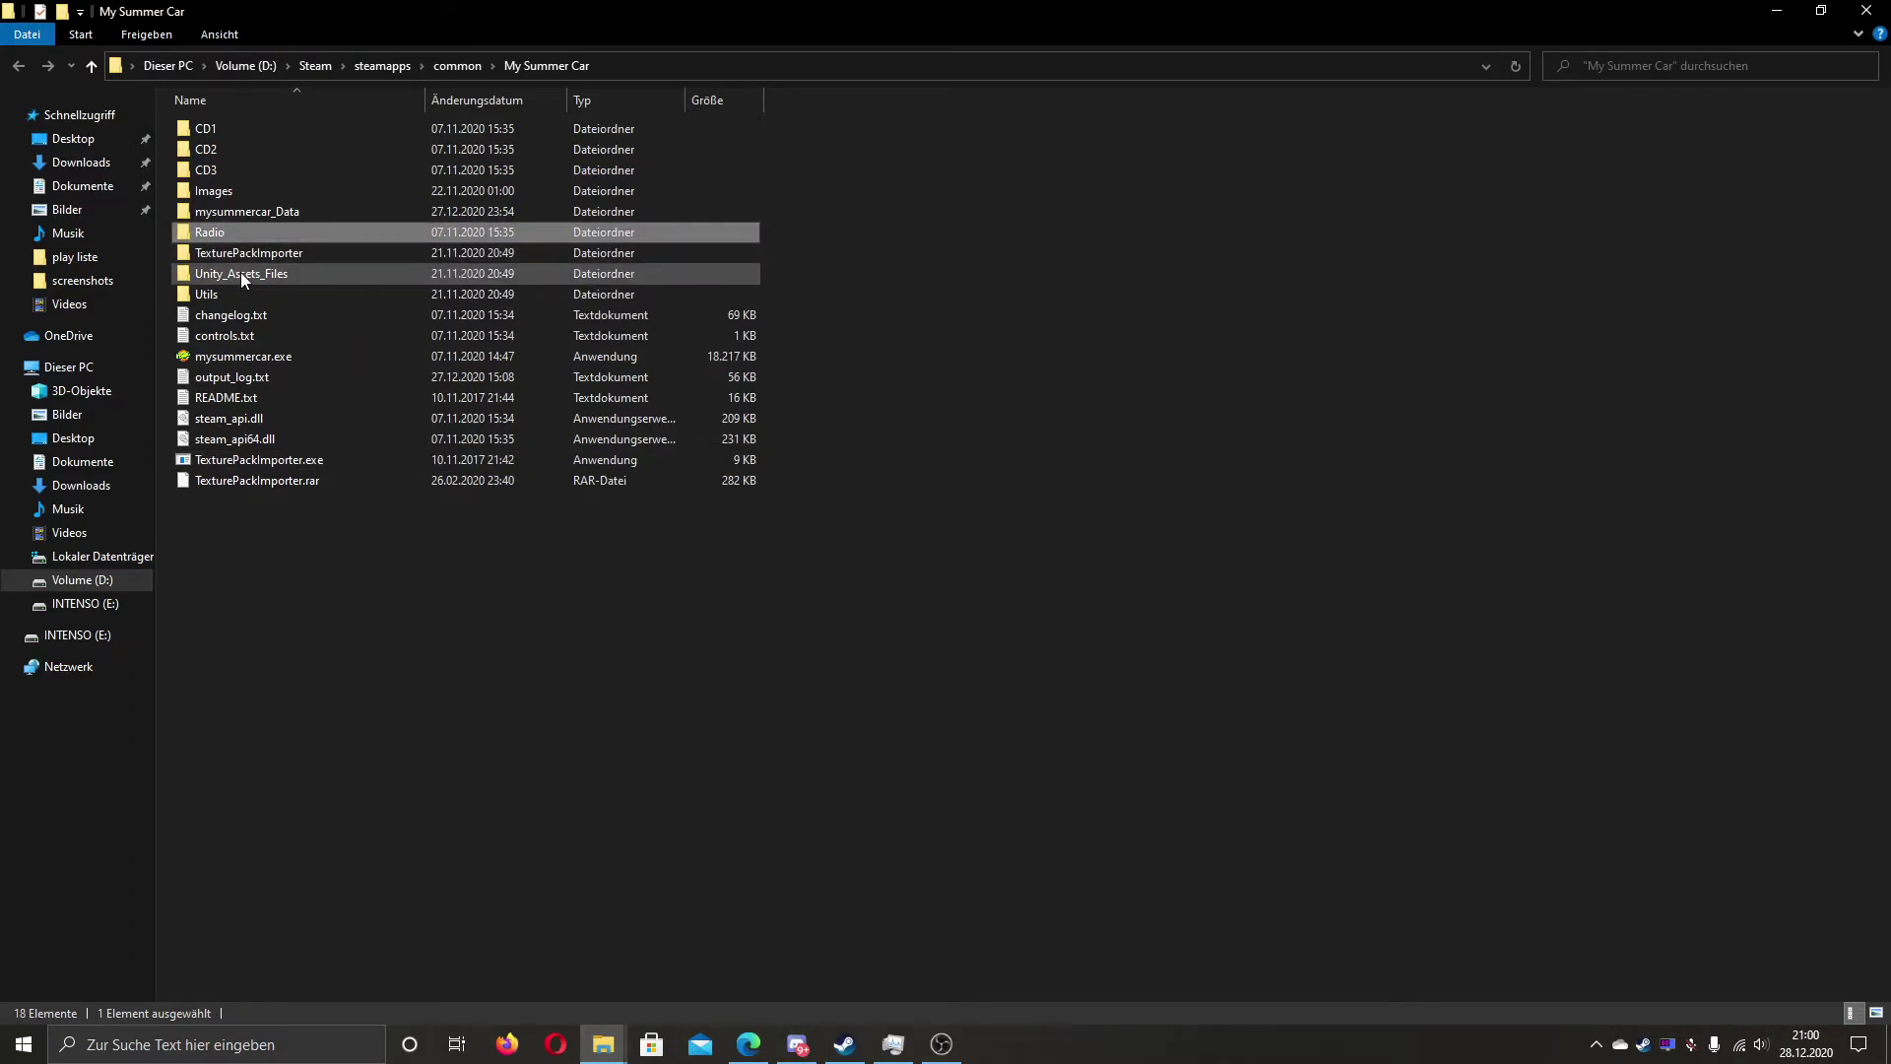
double_click(246, 252)
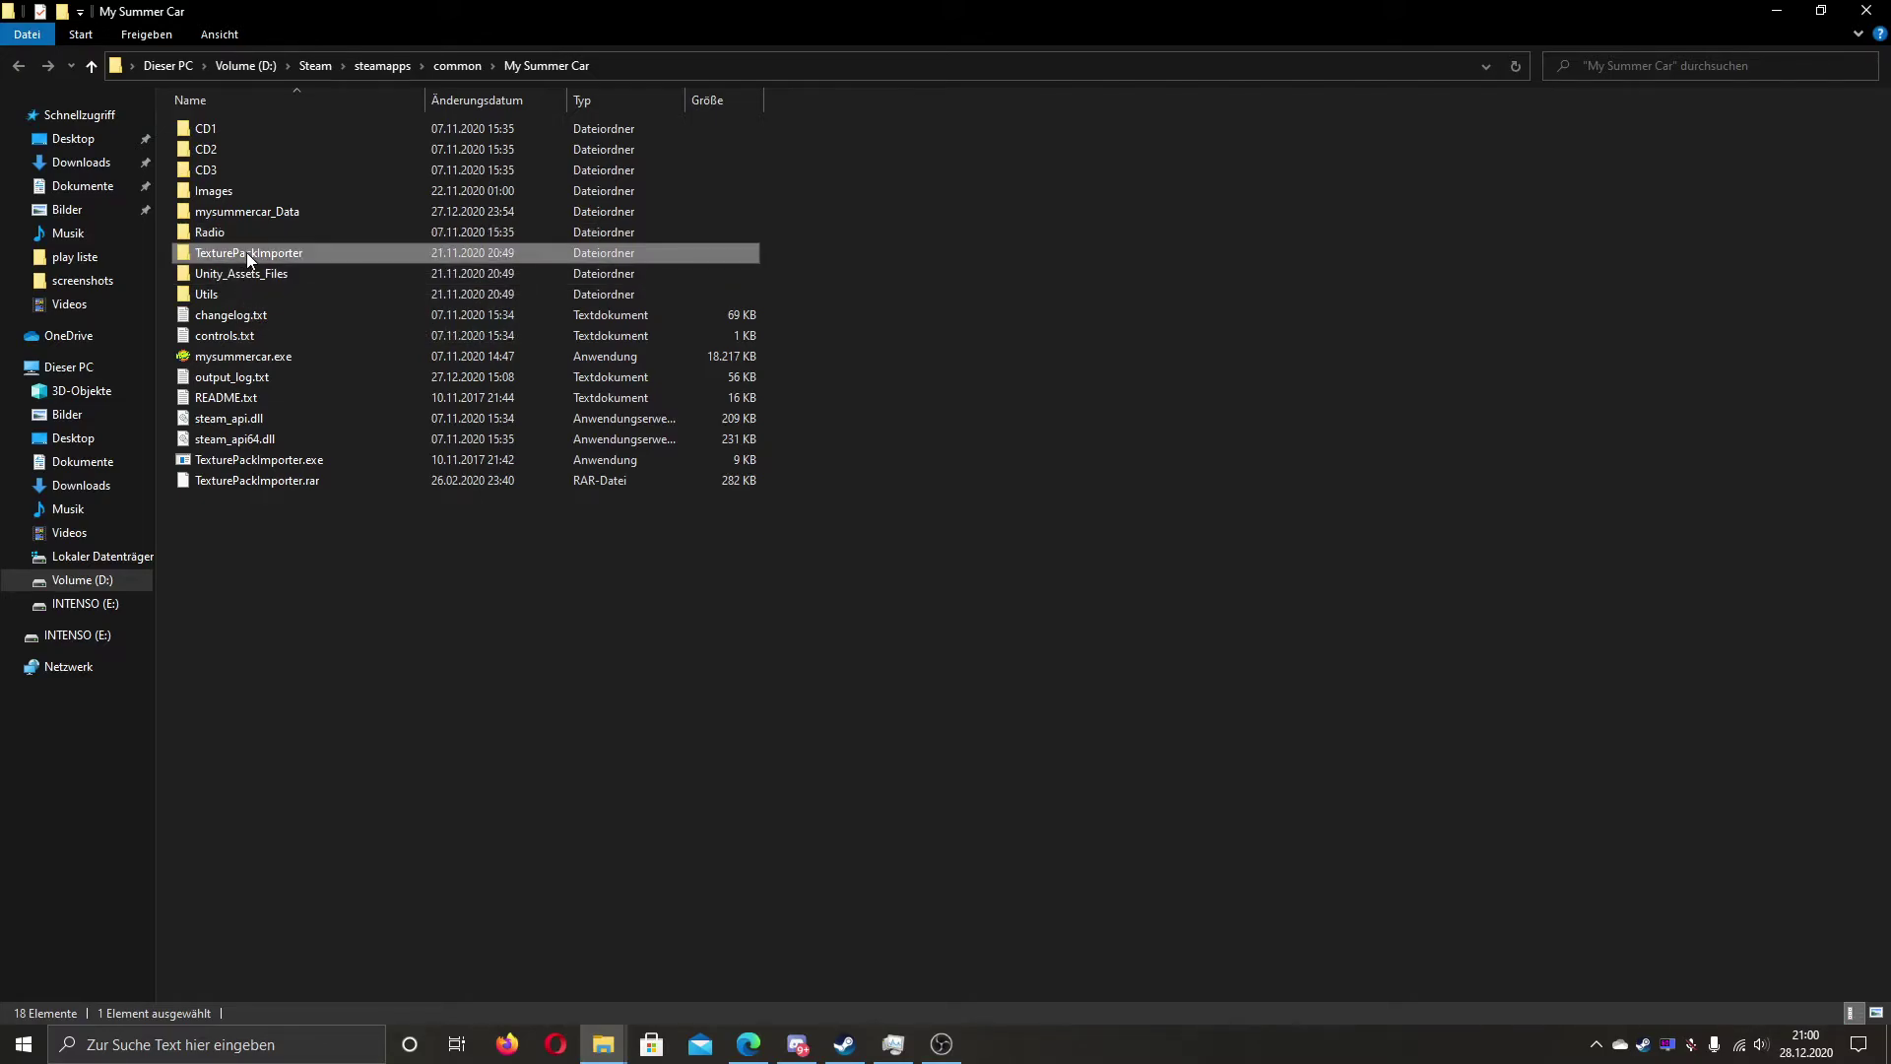
key(alt+Left)
Step: Inspect the texture files in the Textures folder under Unity_Assets_Files, sharedassets3, and return to the My Summer Car folder
double_click(344, 276)
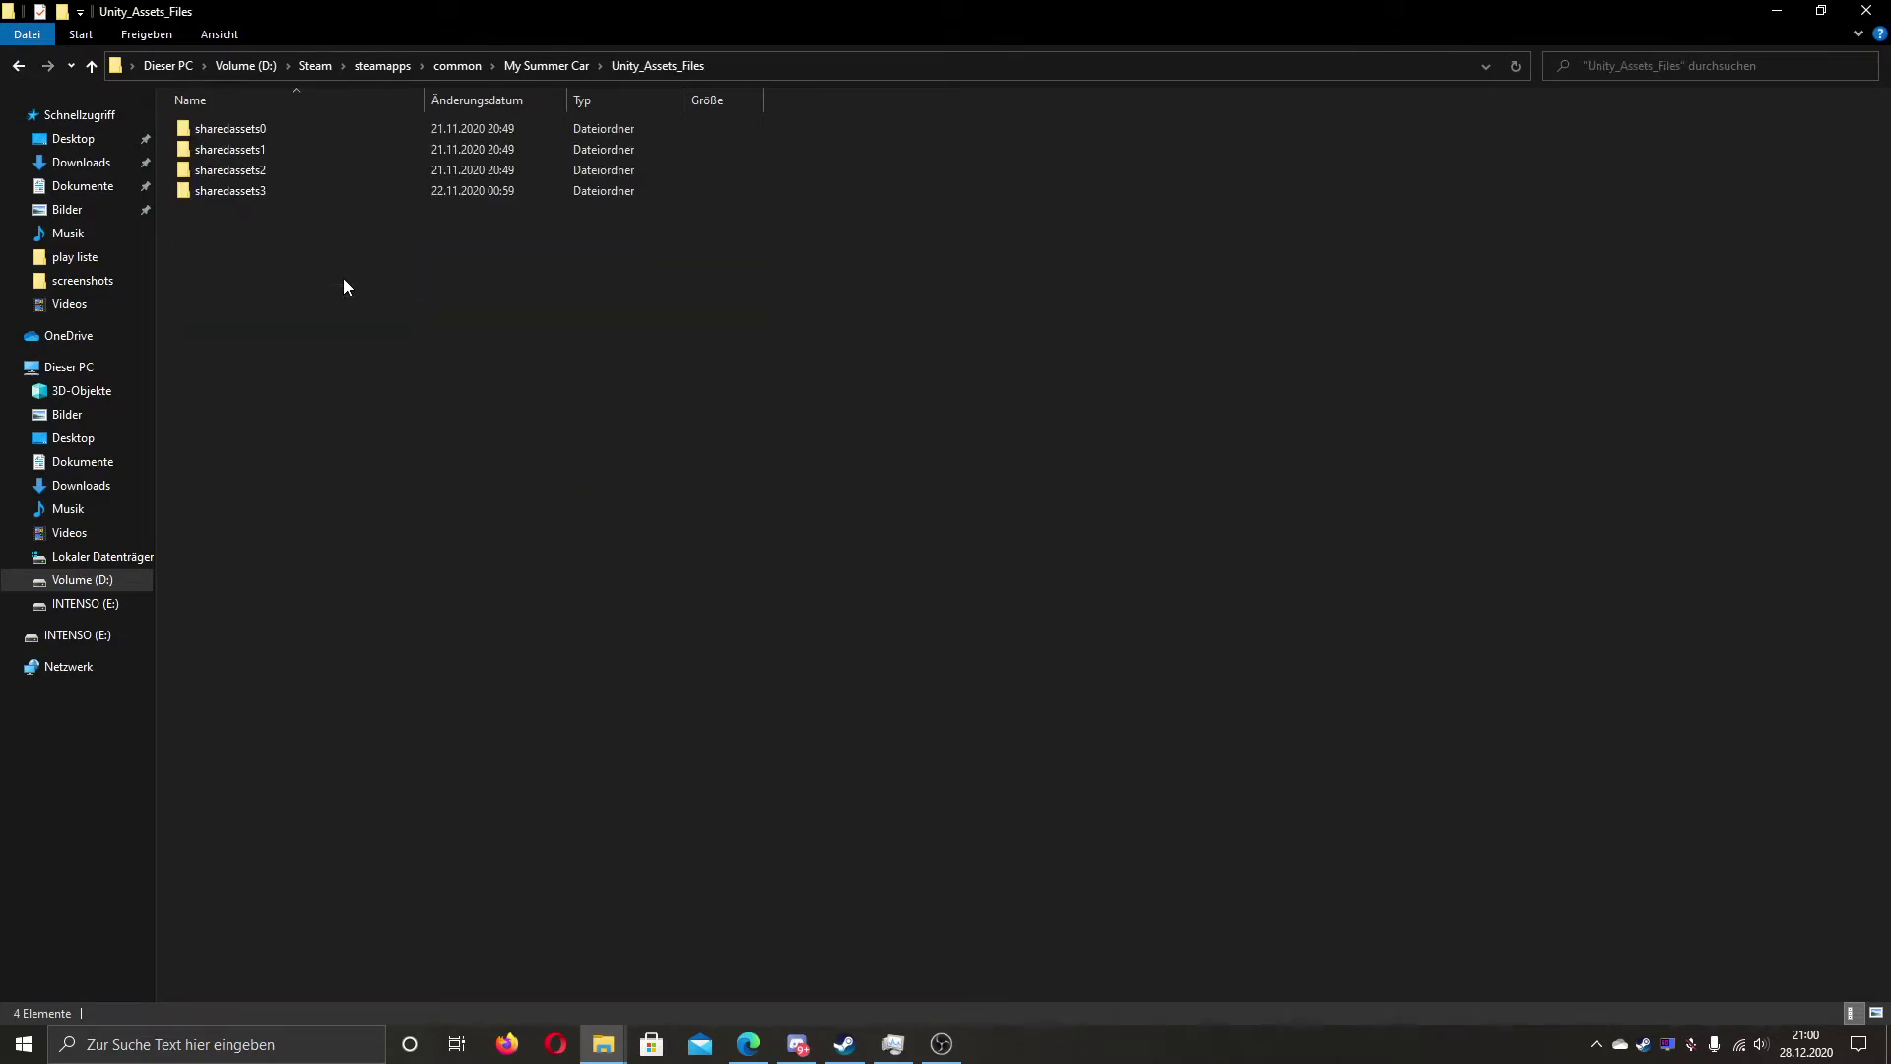
double_click(261, 199)
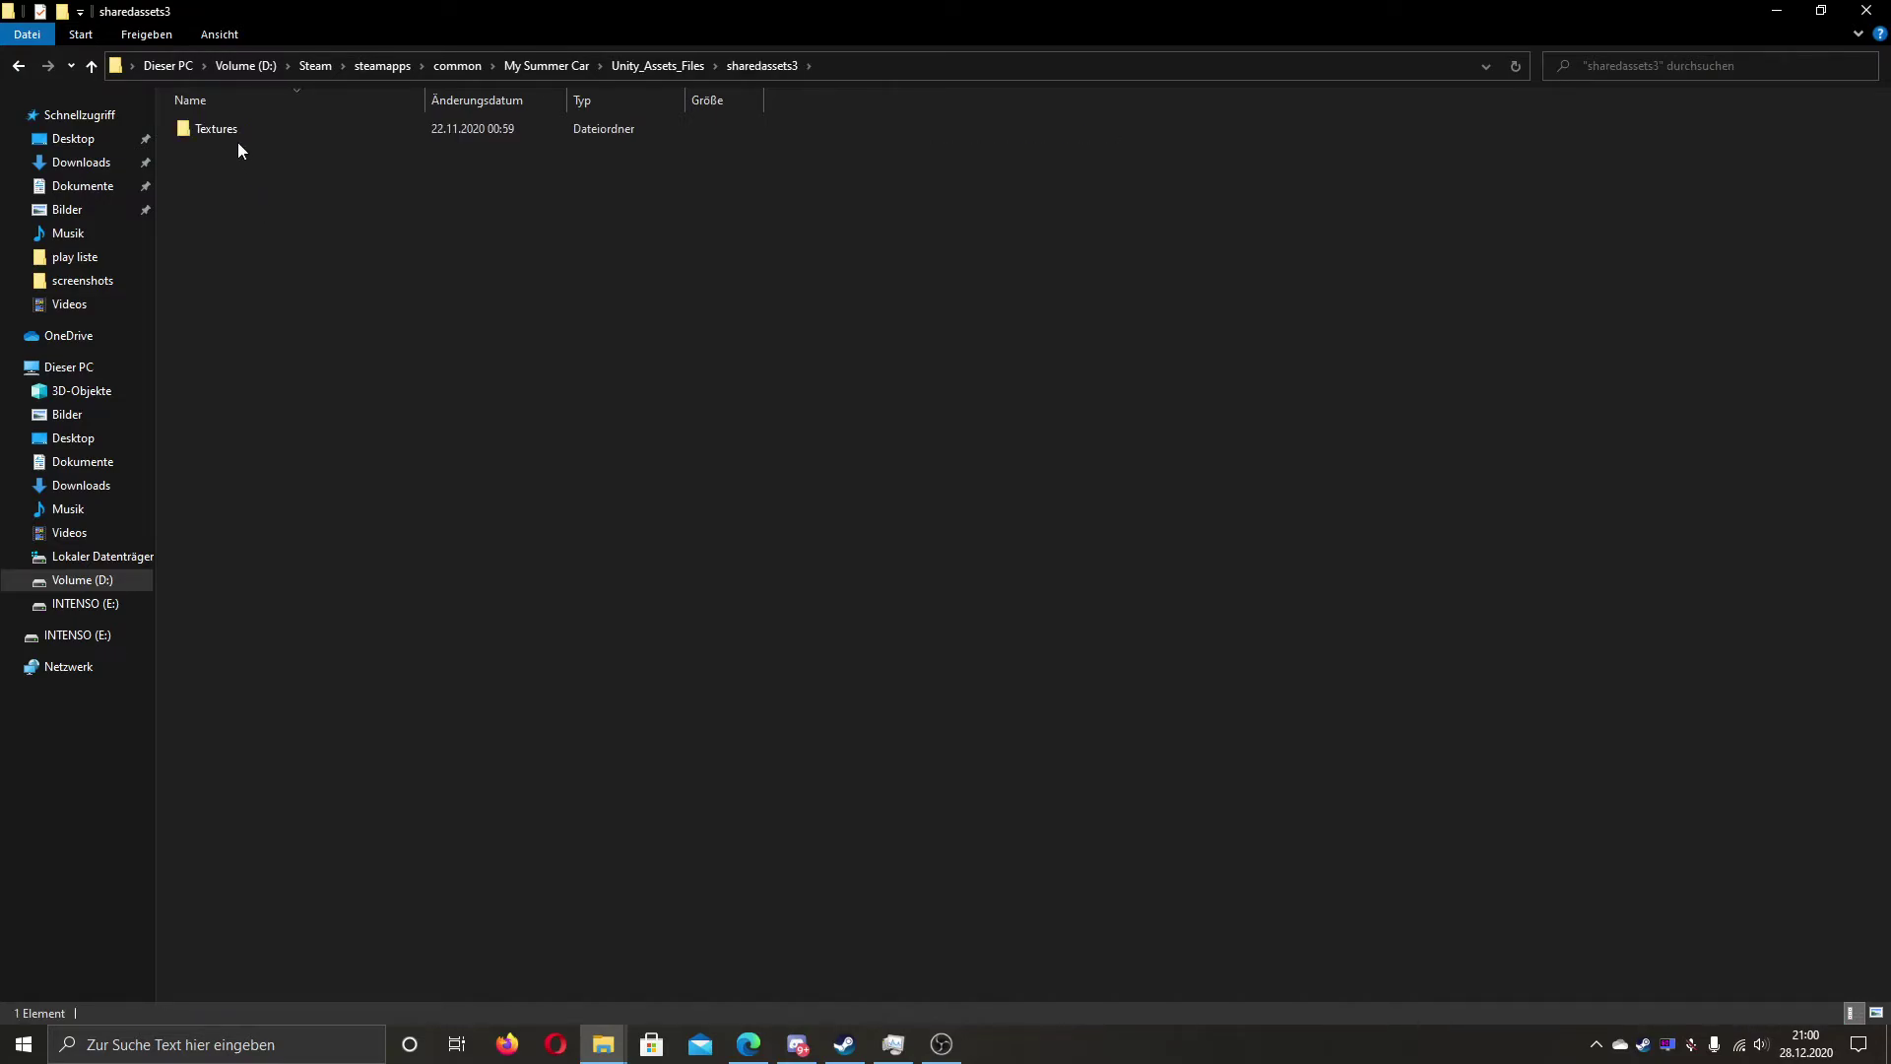
double_click(234, 133)
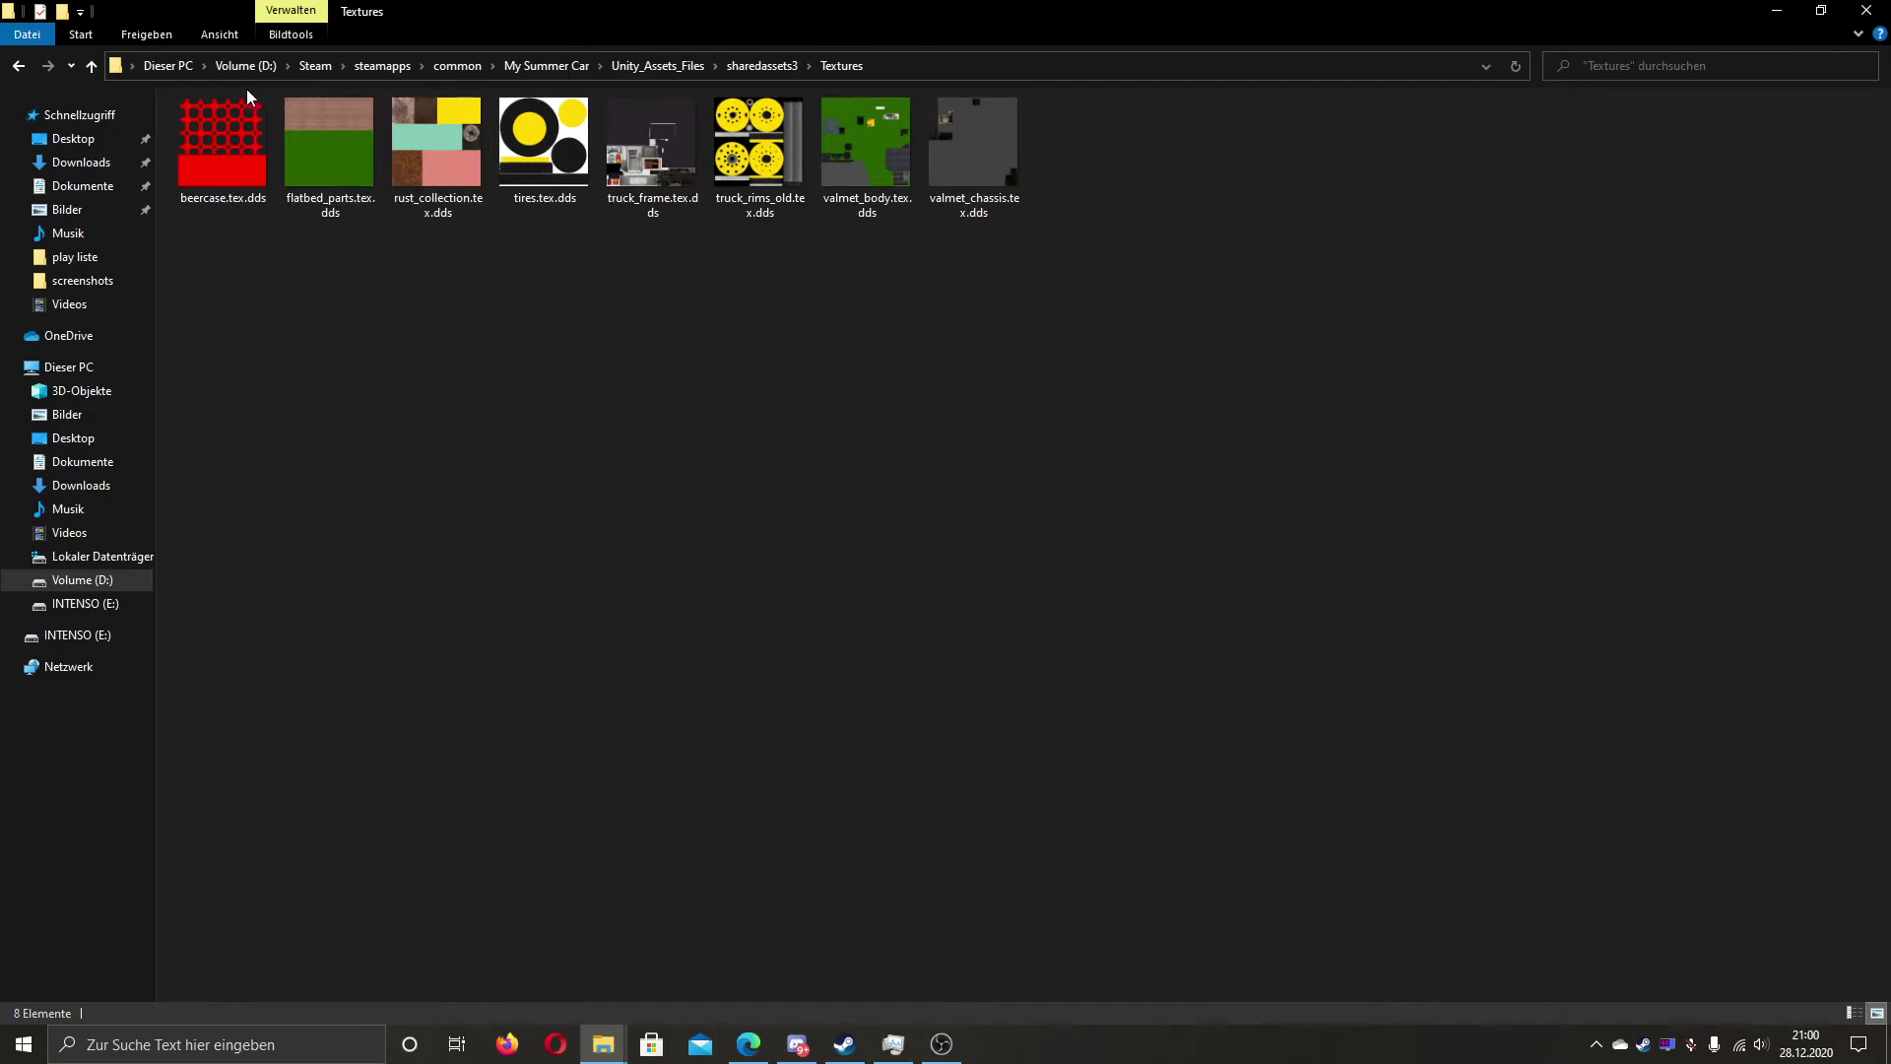
click(12, 69)
click(12, 69)
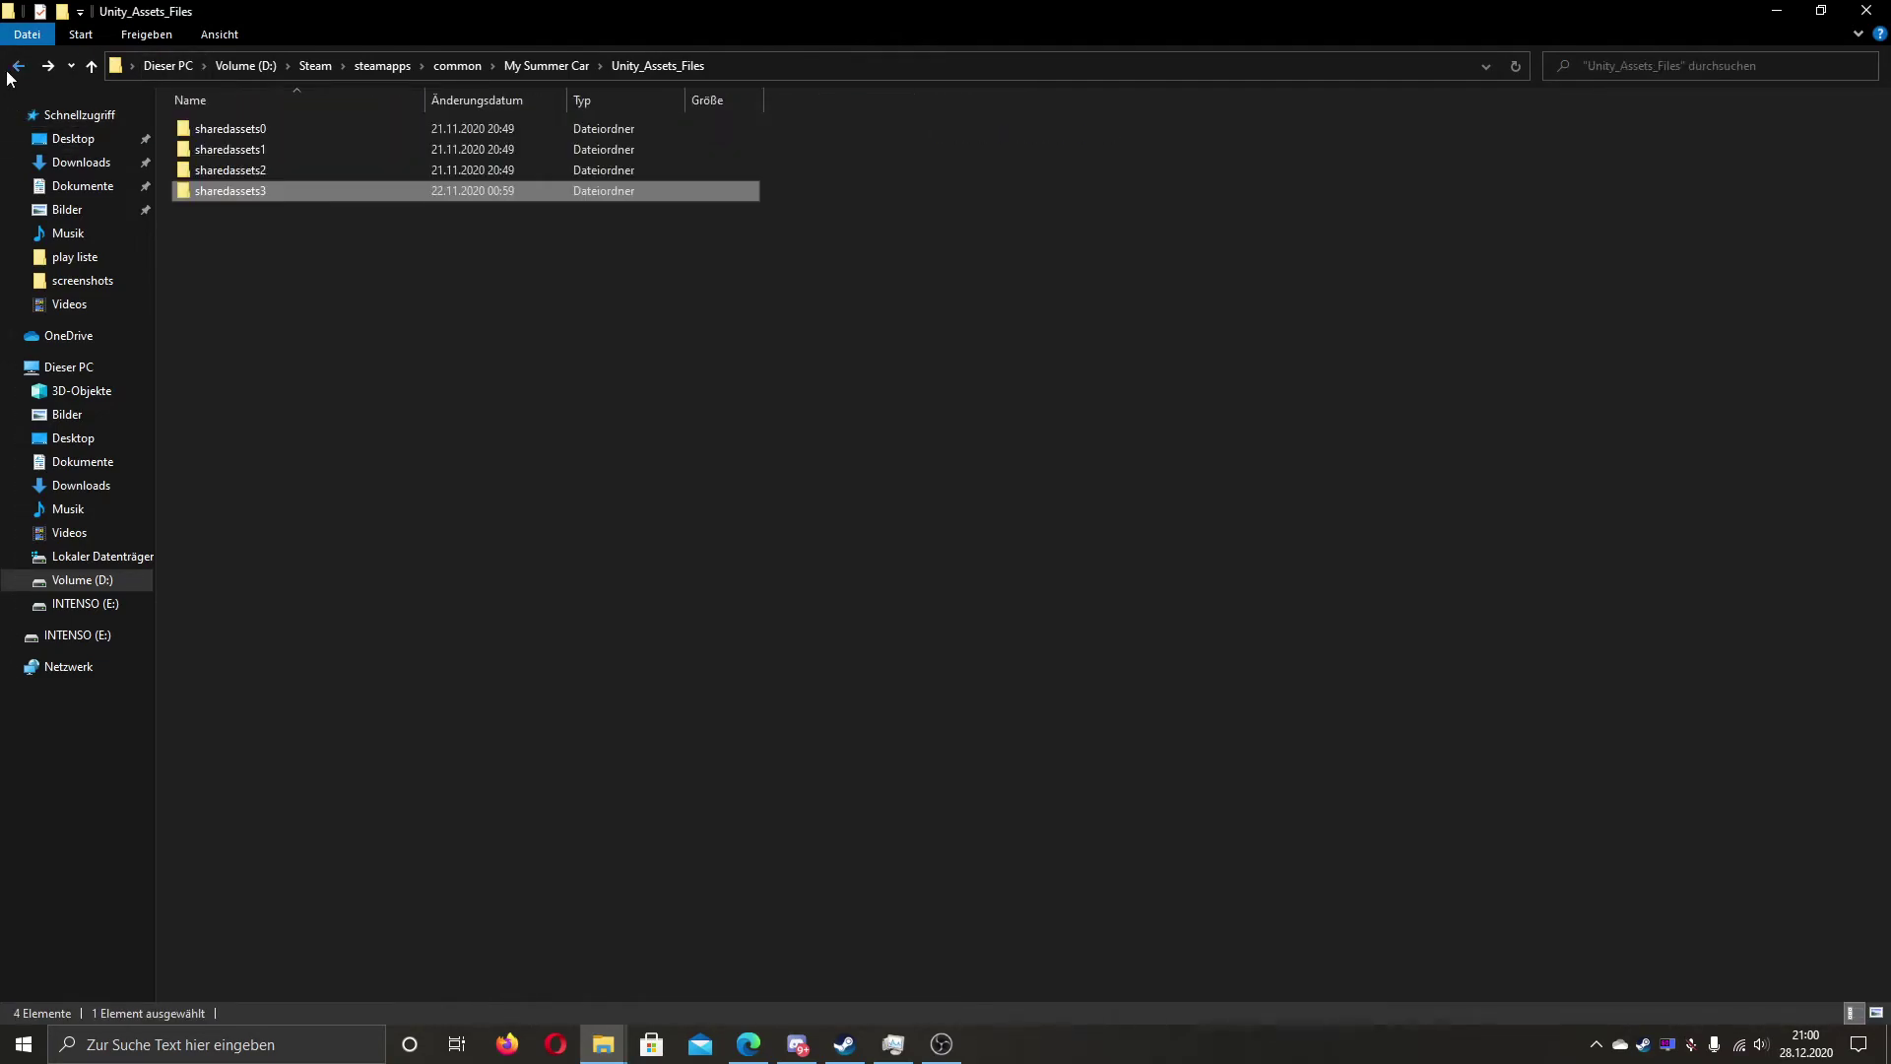
click(11, 69)
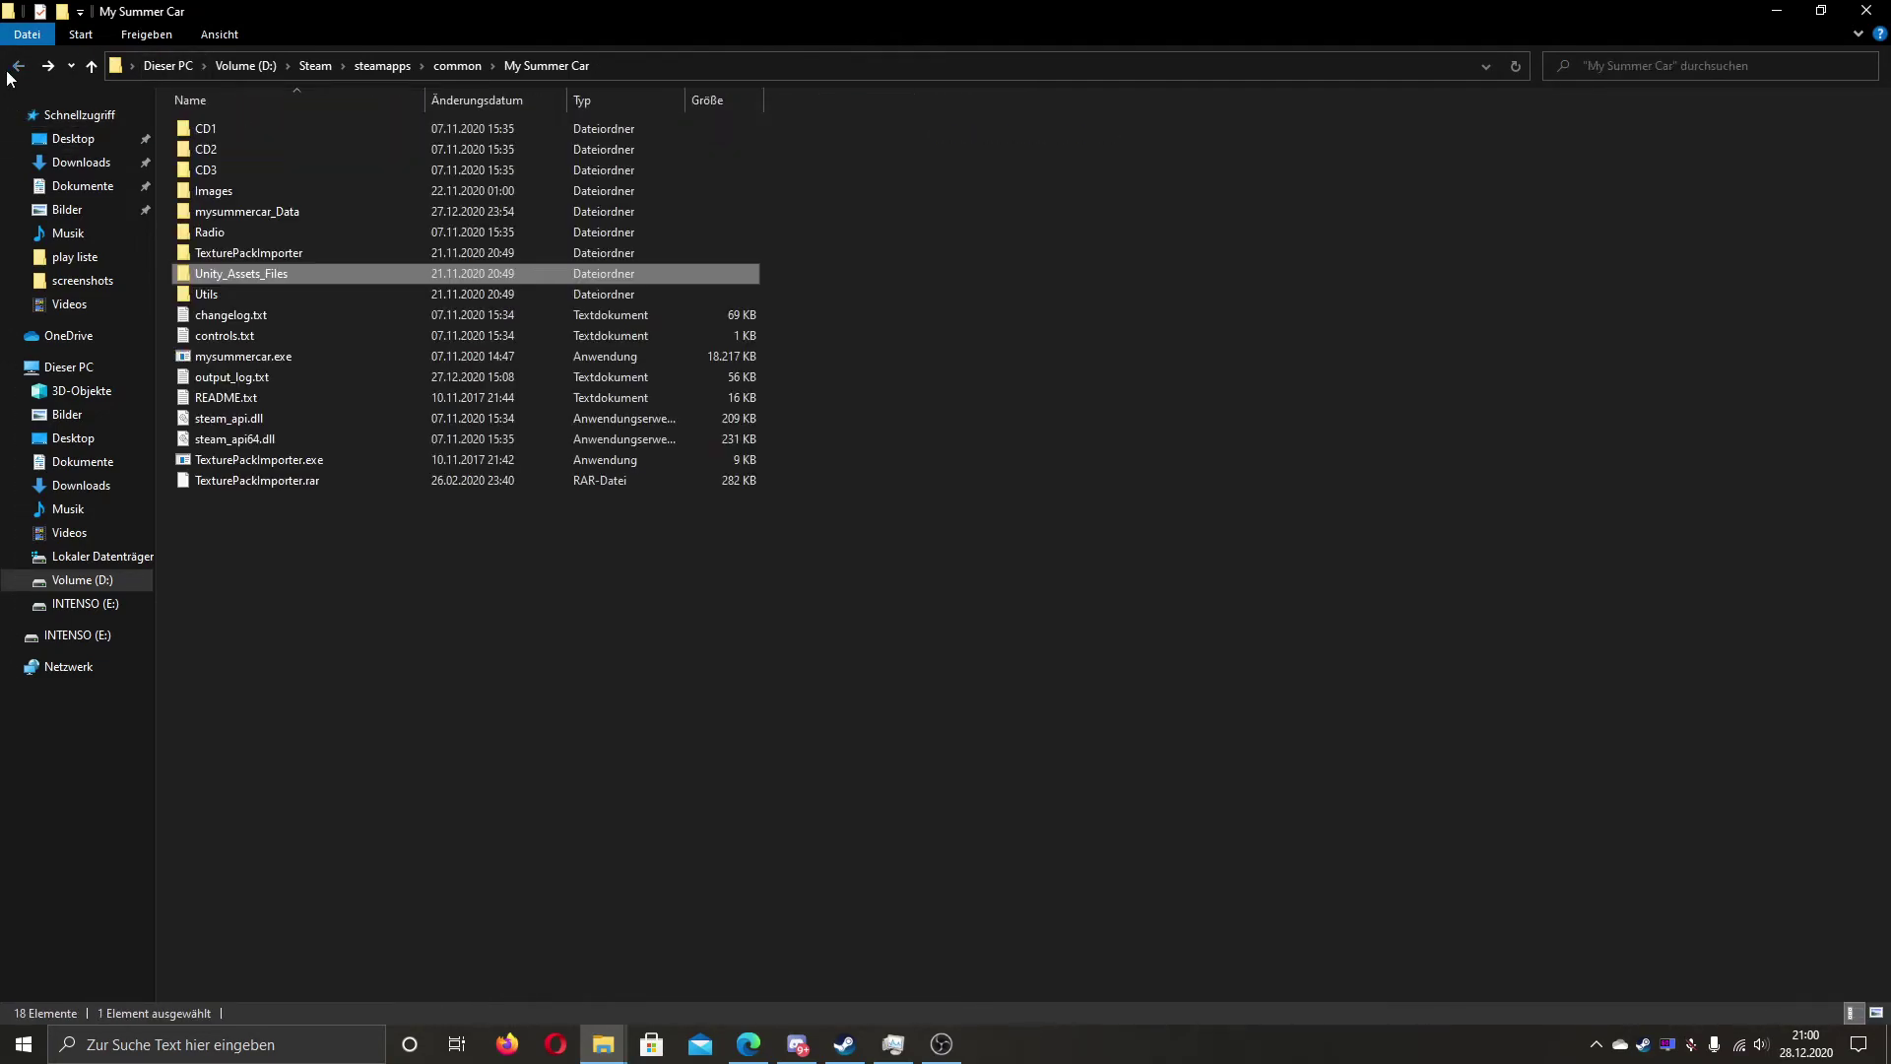
Step: Run TexturePackImporter.exe to import the textures into the game, and exit the importer once it finishes
click(335, 466)
double_click(334, 464)
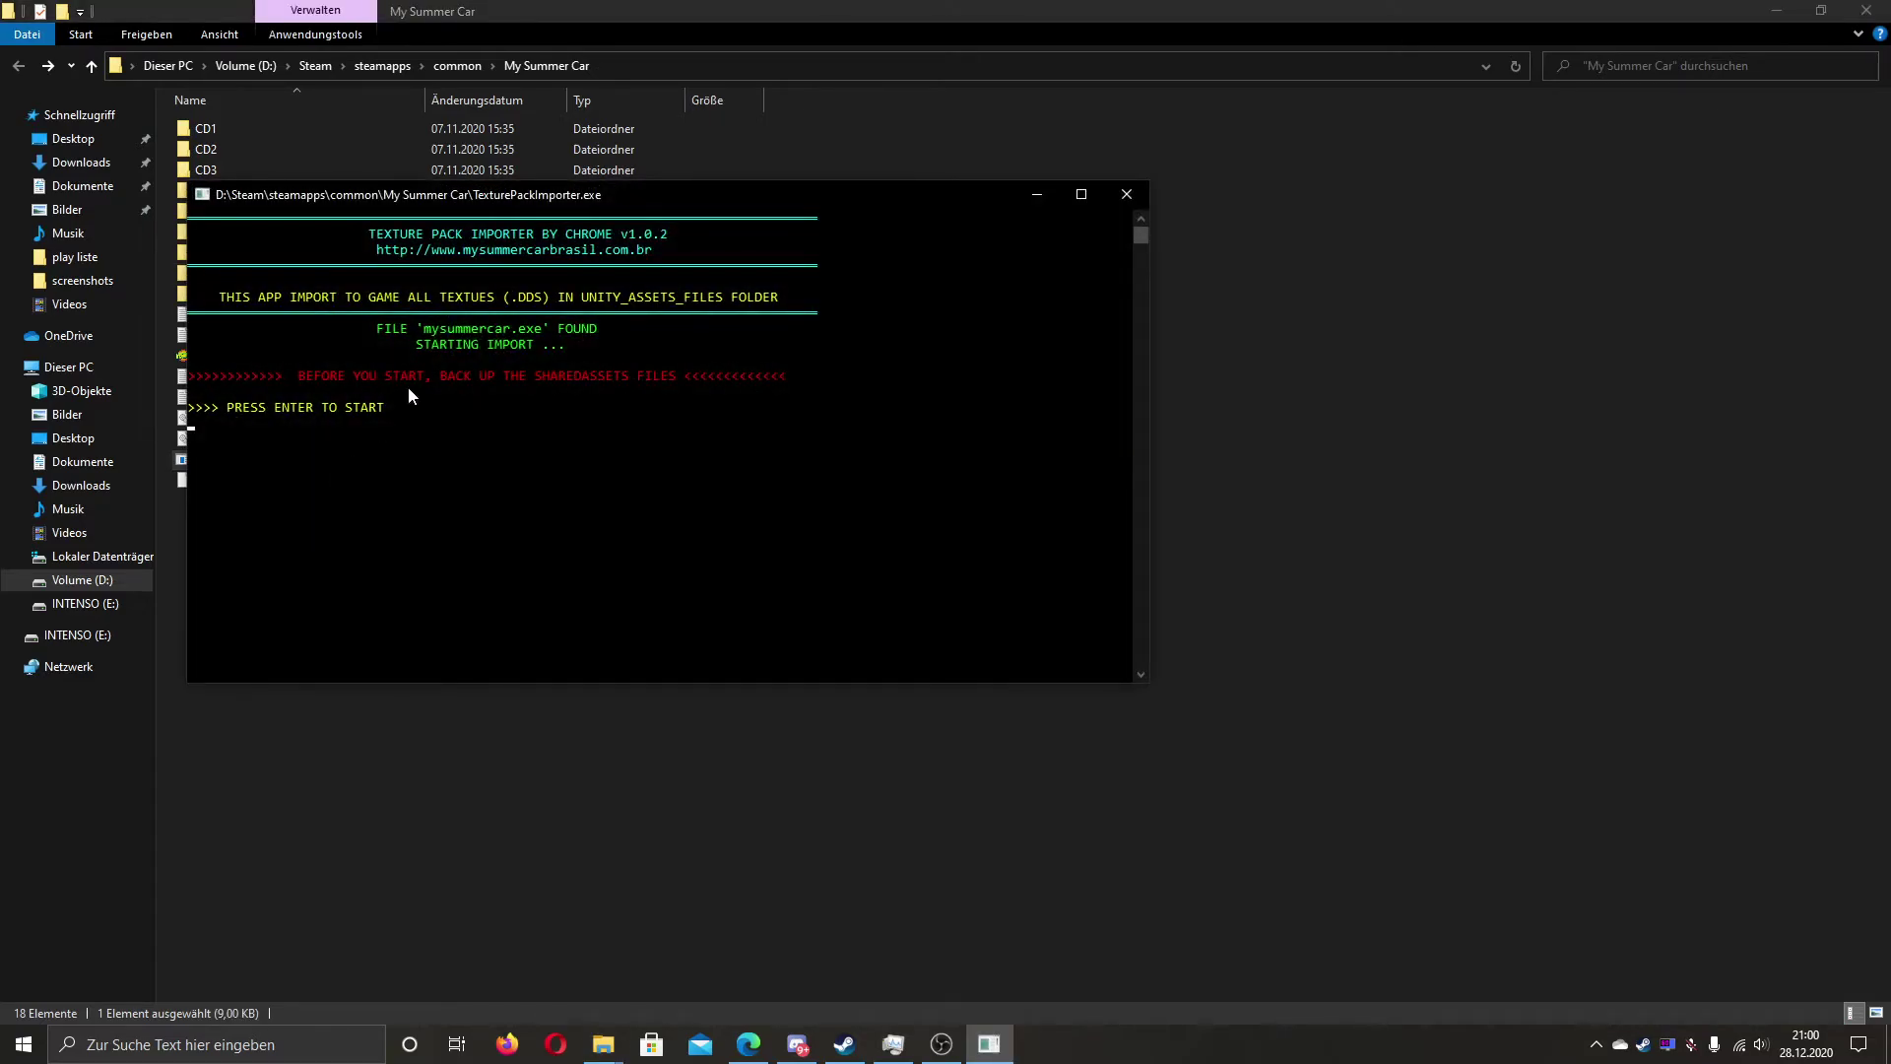
key(Return)
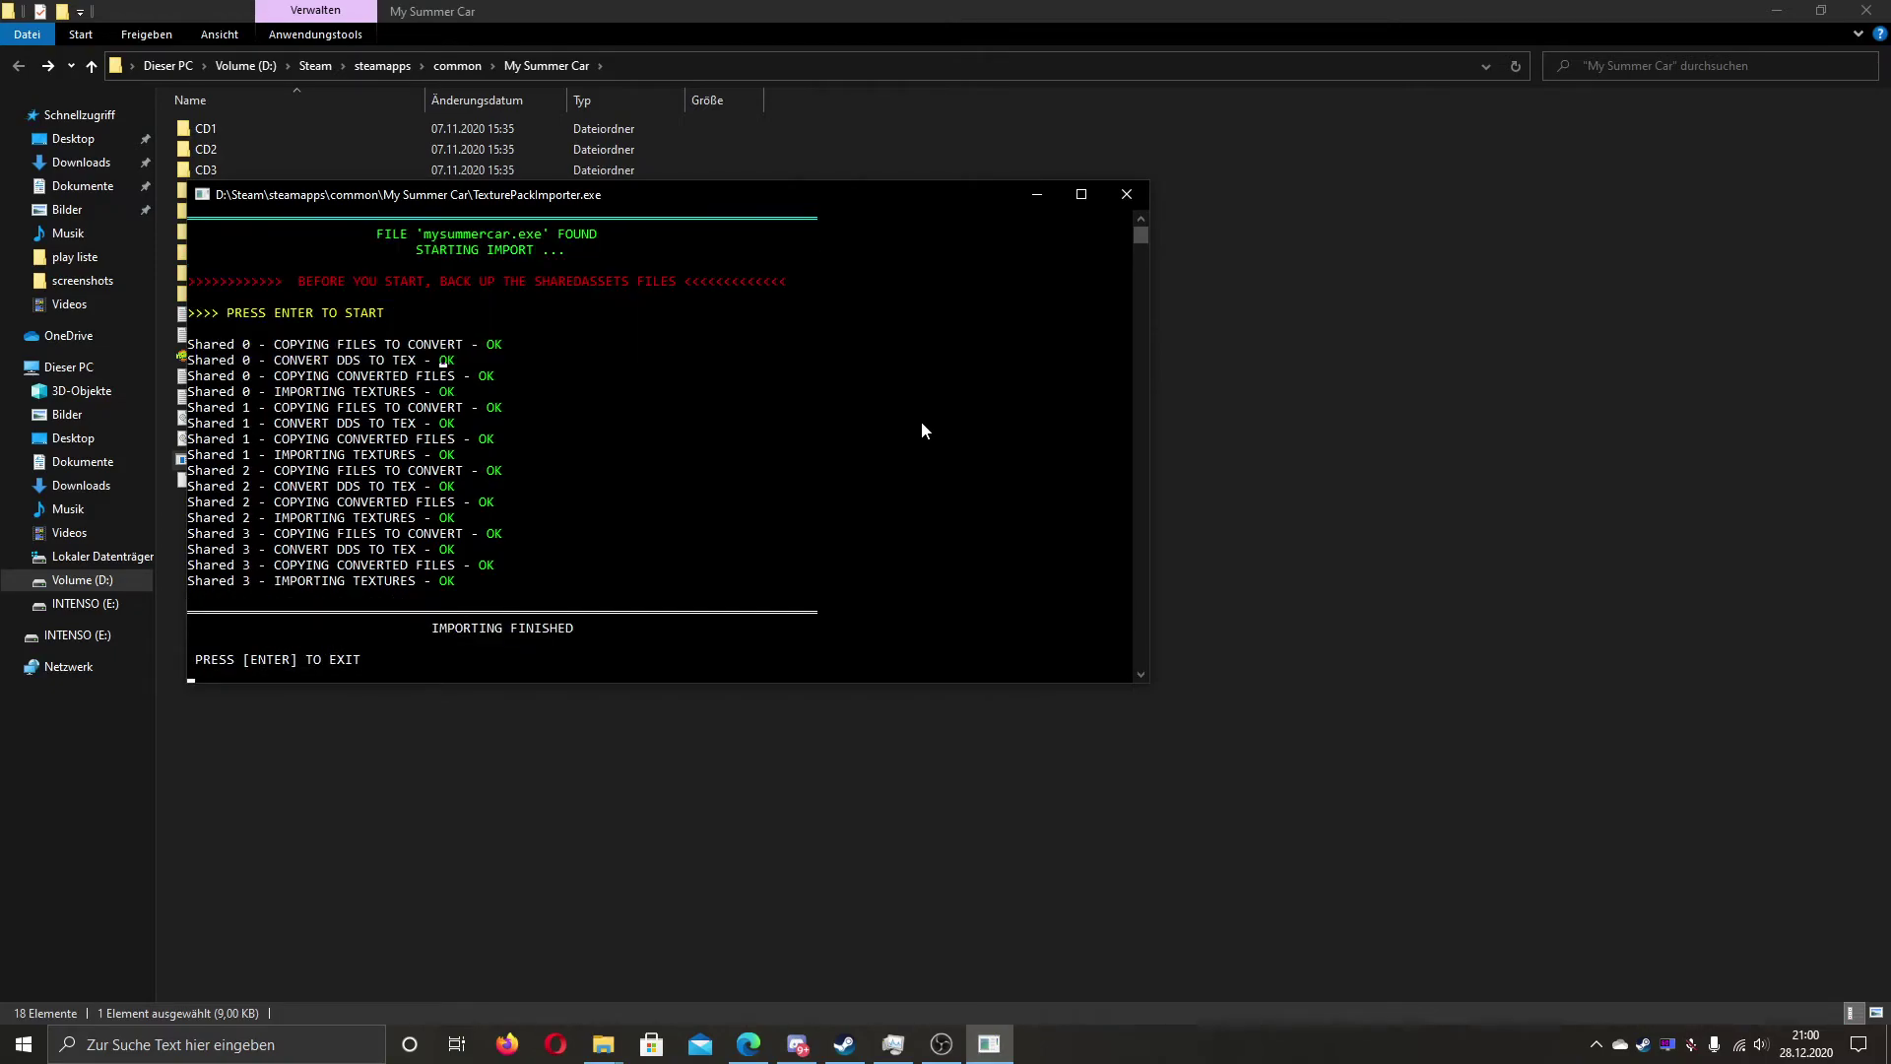
key(Return)
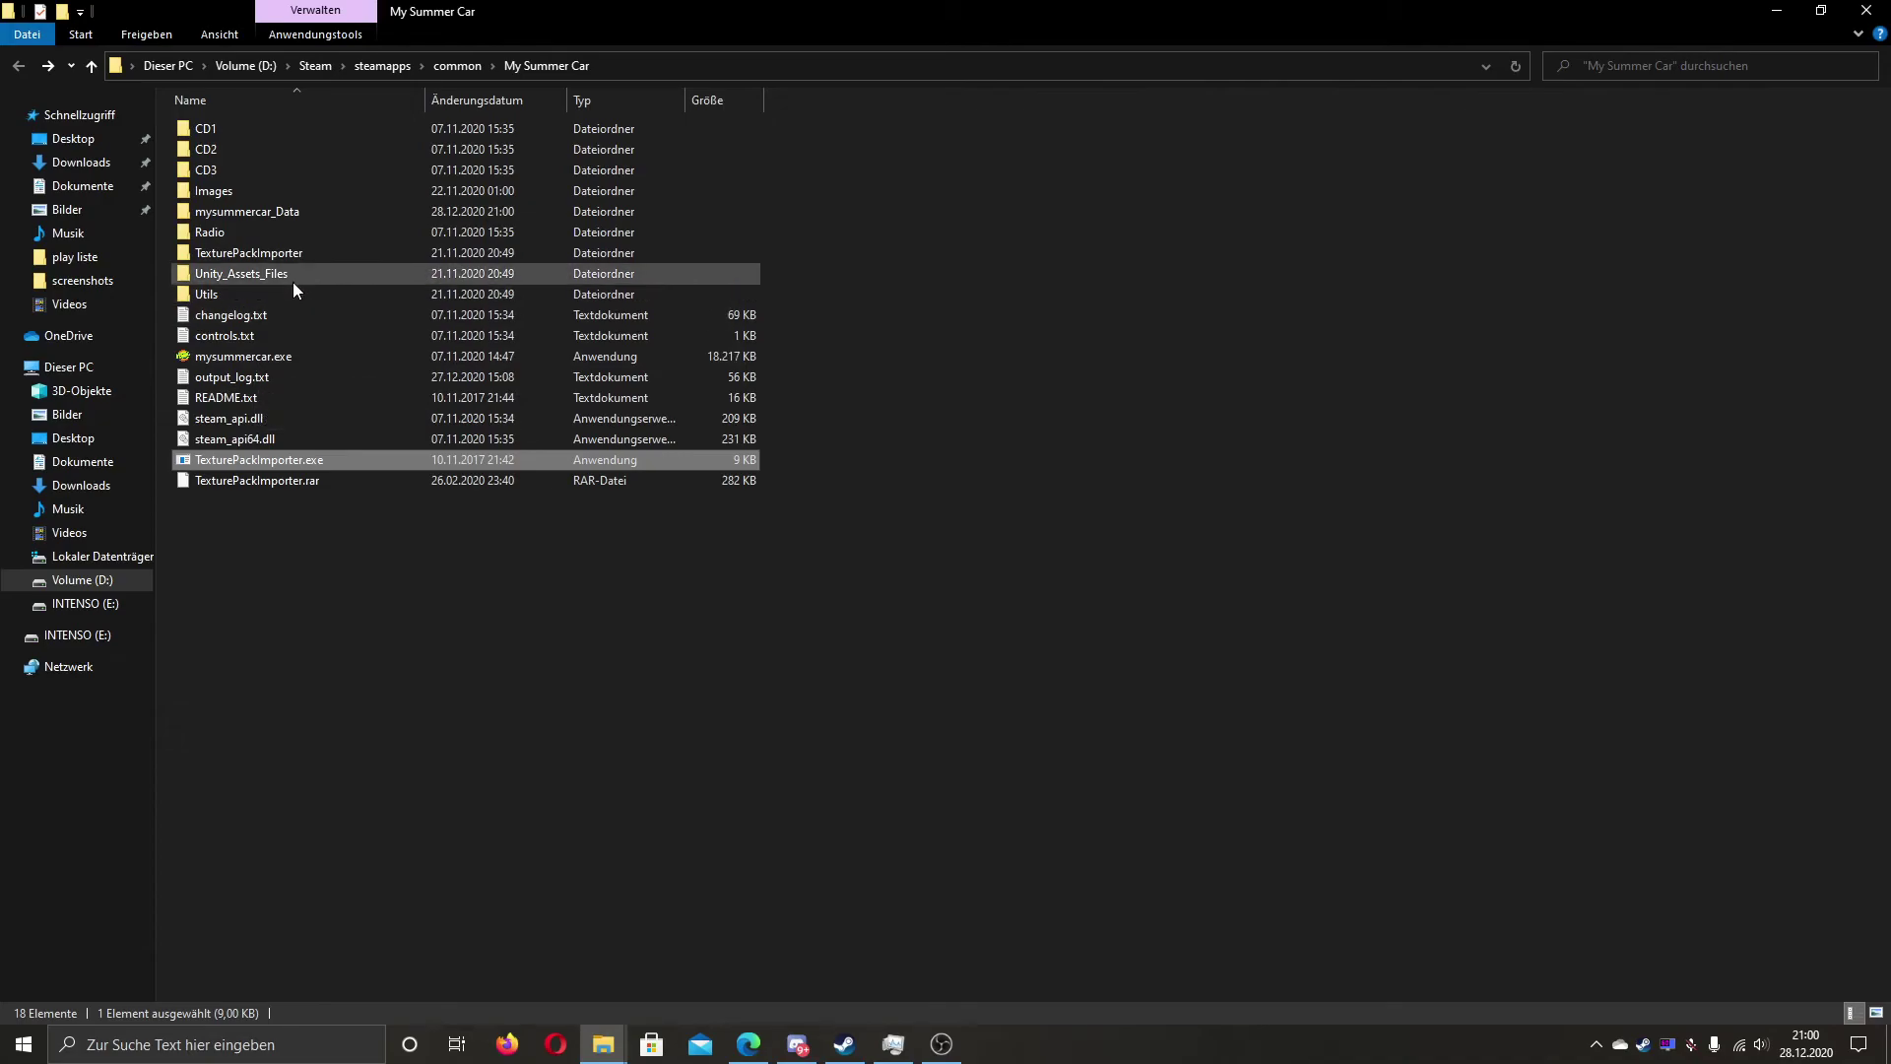
Step: Check the sharedassets3.assets file in the mysummercar_Data folder and return to the My Summer Car folder
double_click(292, 213)
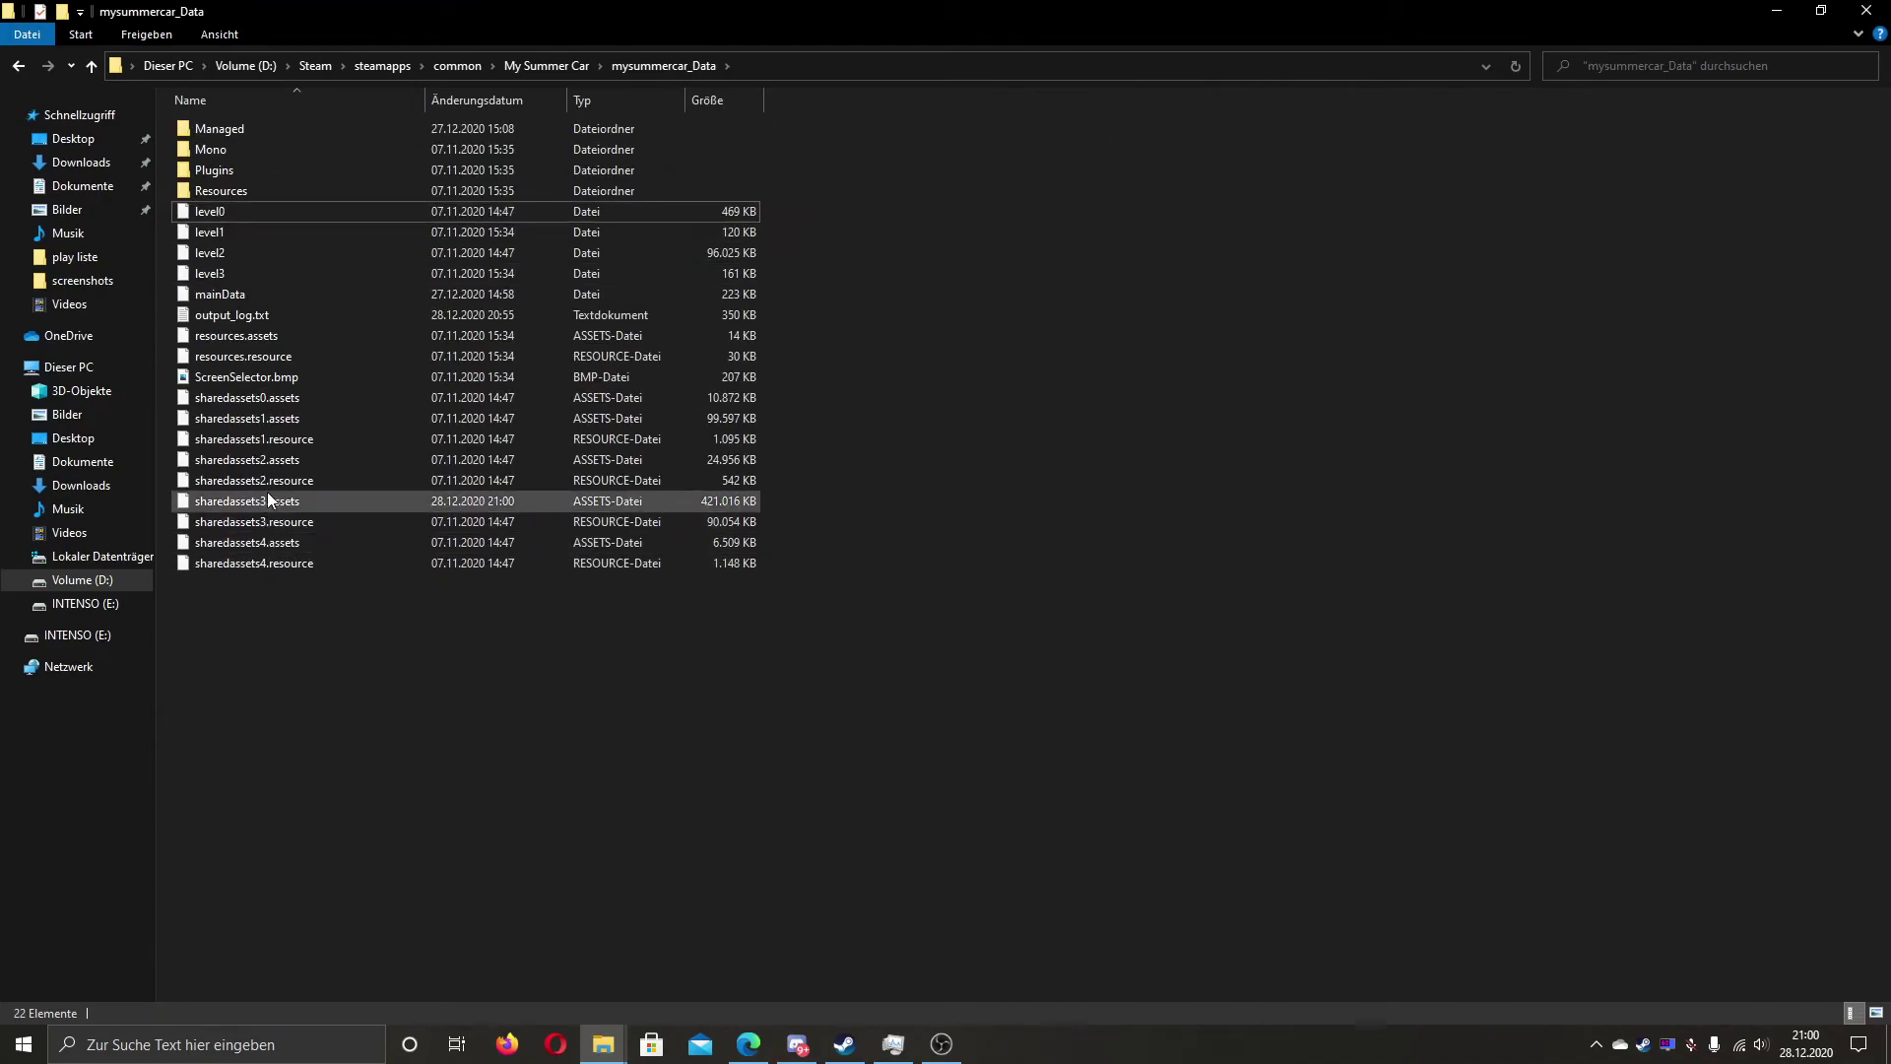
click(327, 510)
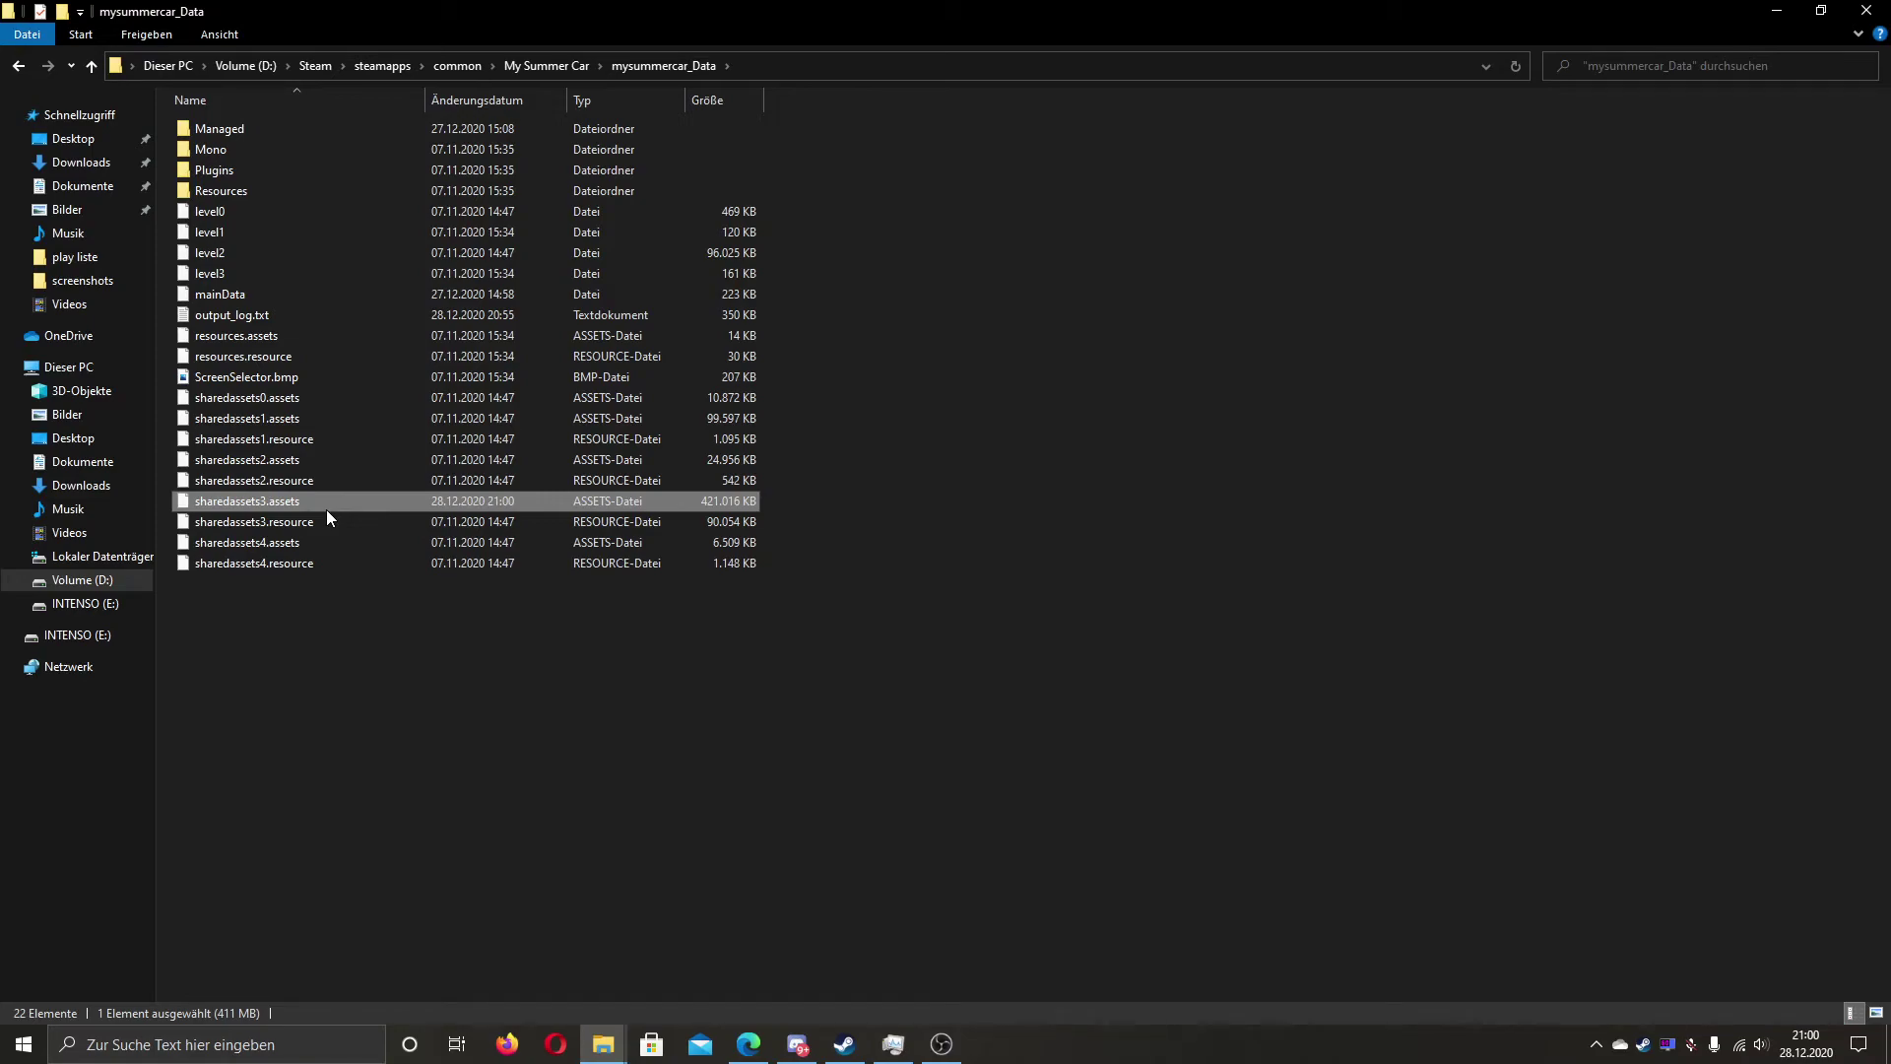
click(342, 671)
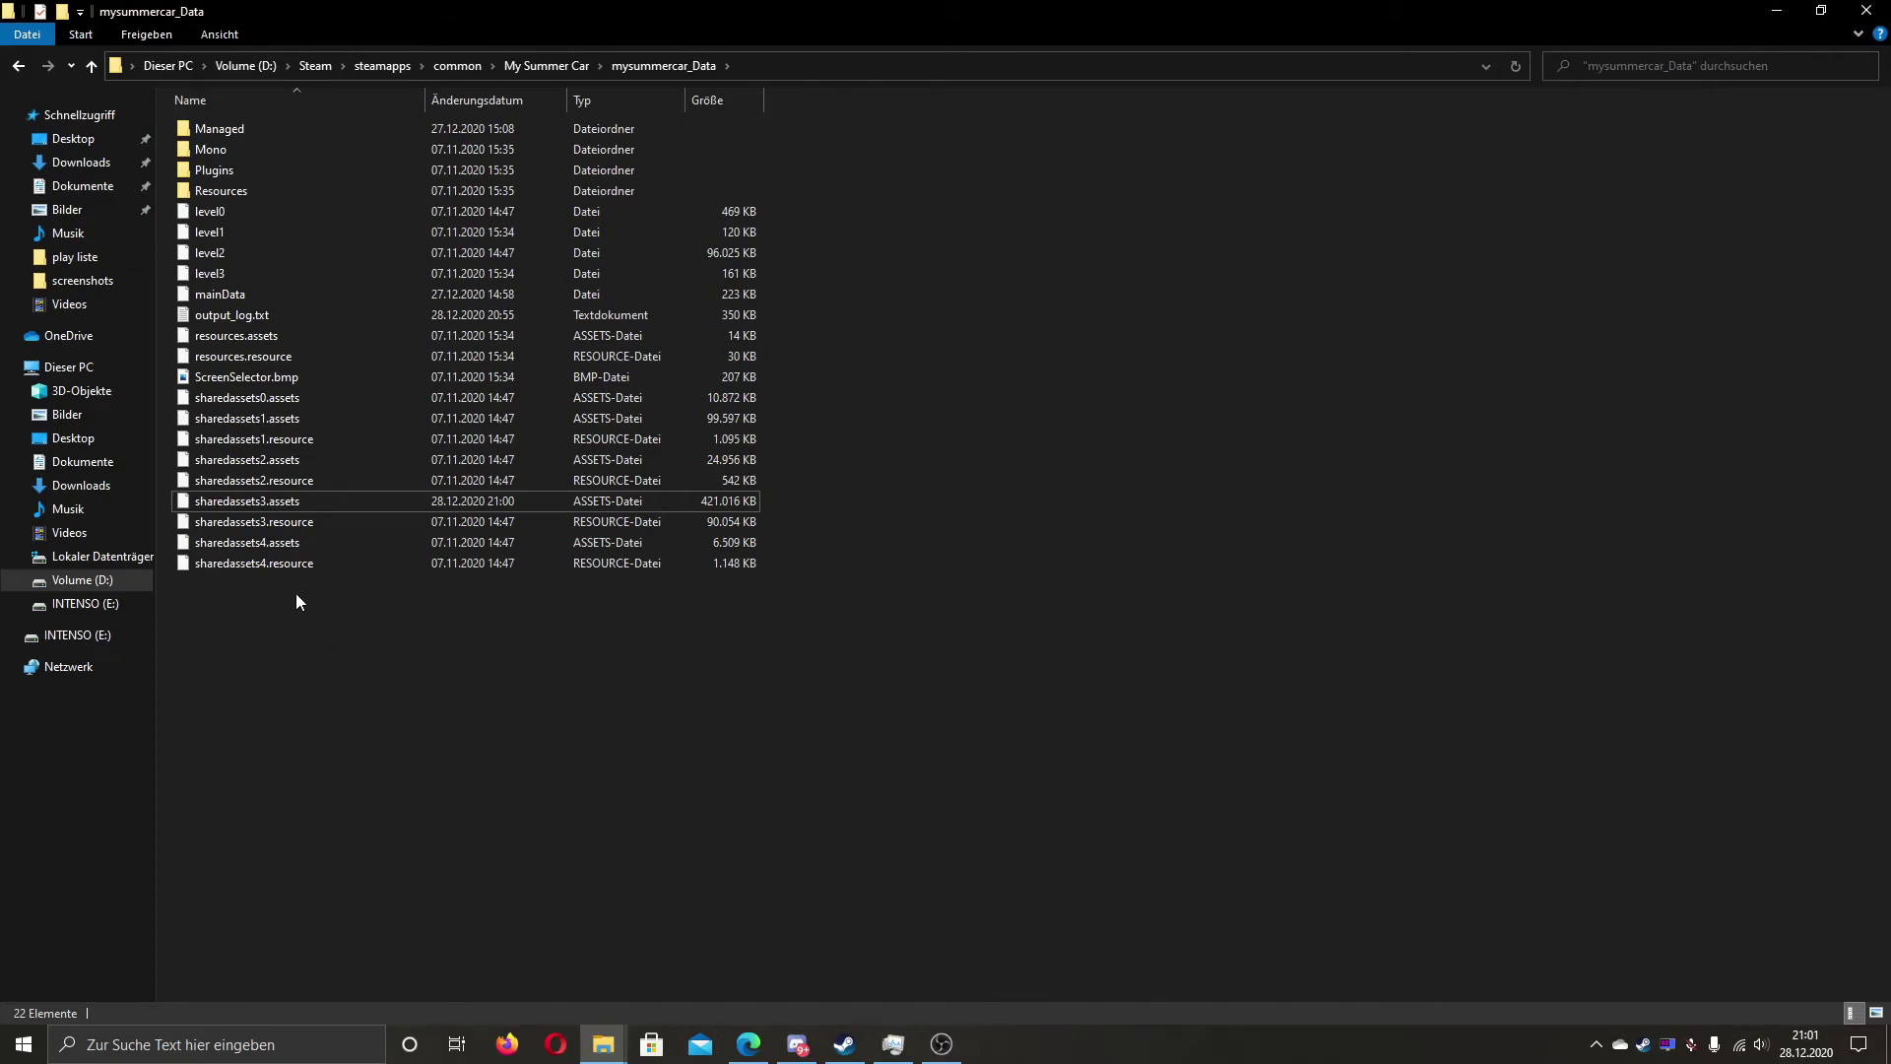
click(16, 67)
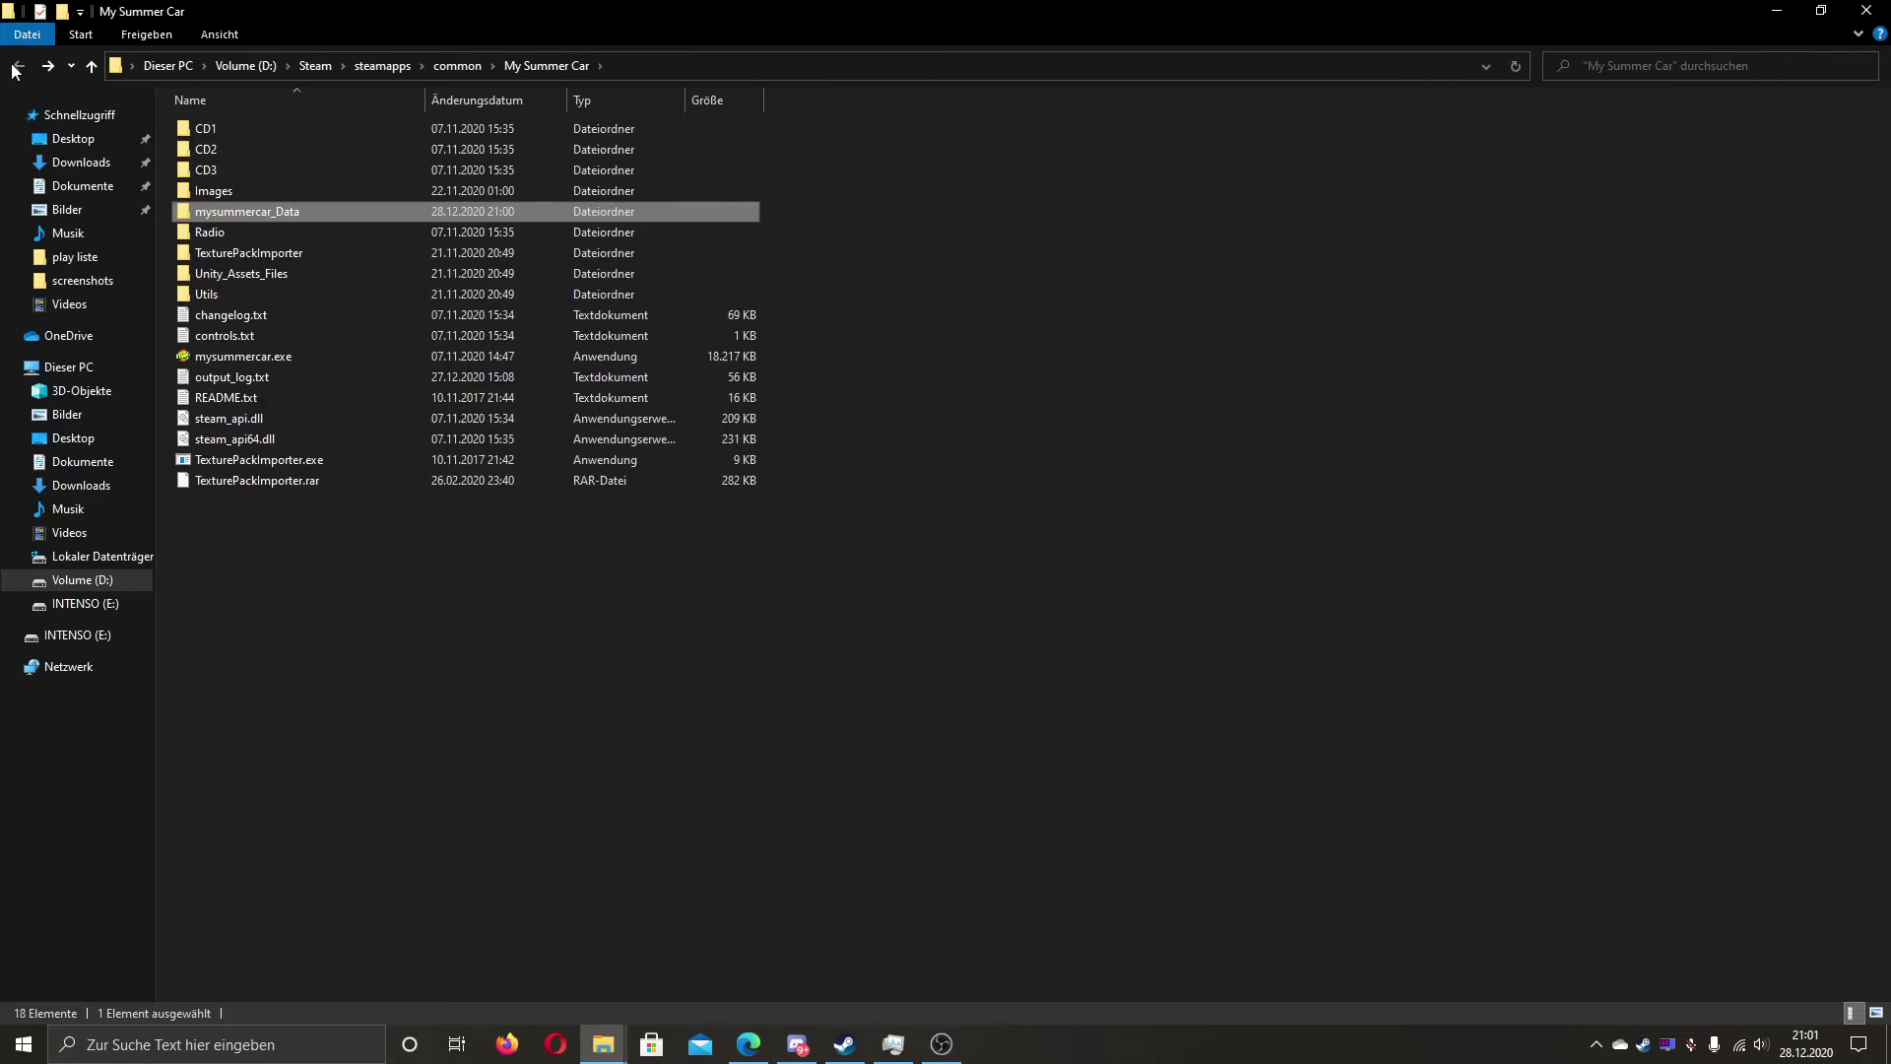
click(697, 821)
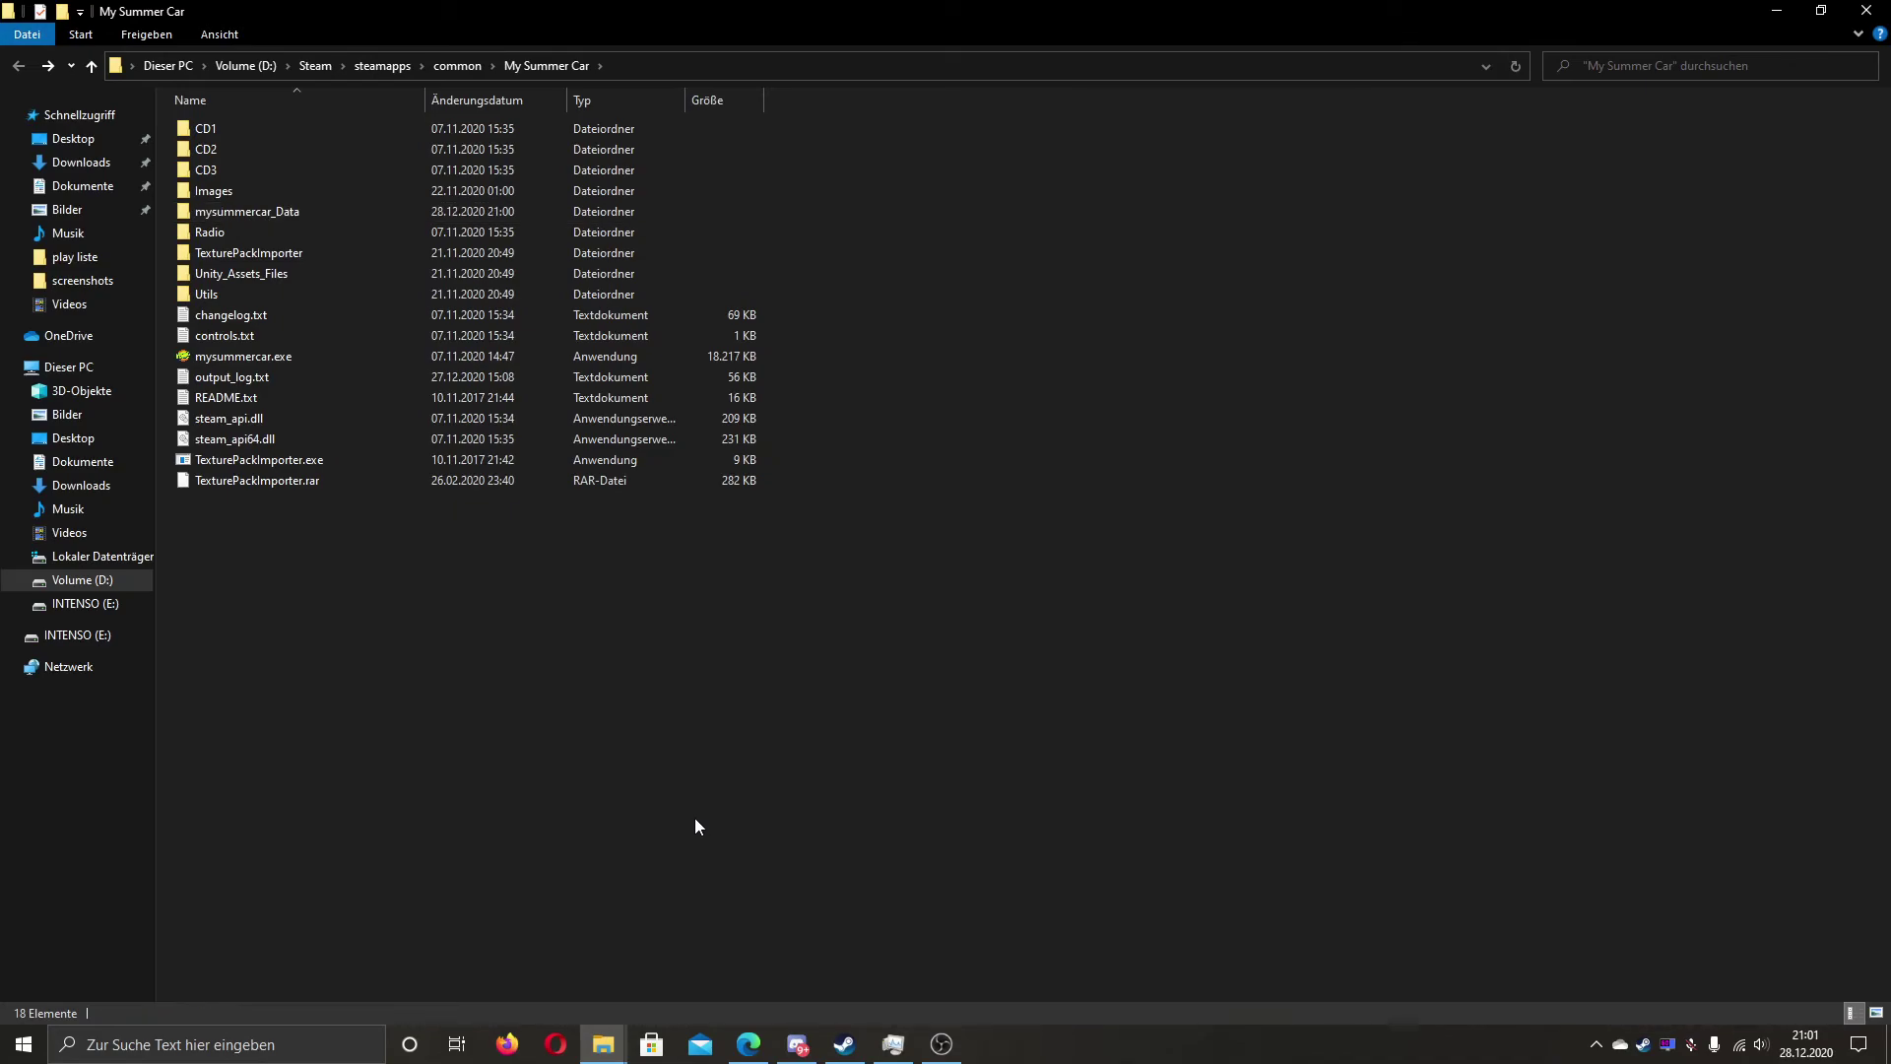